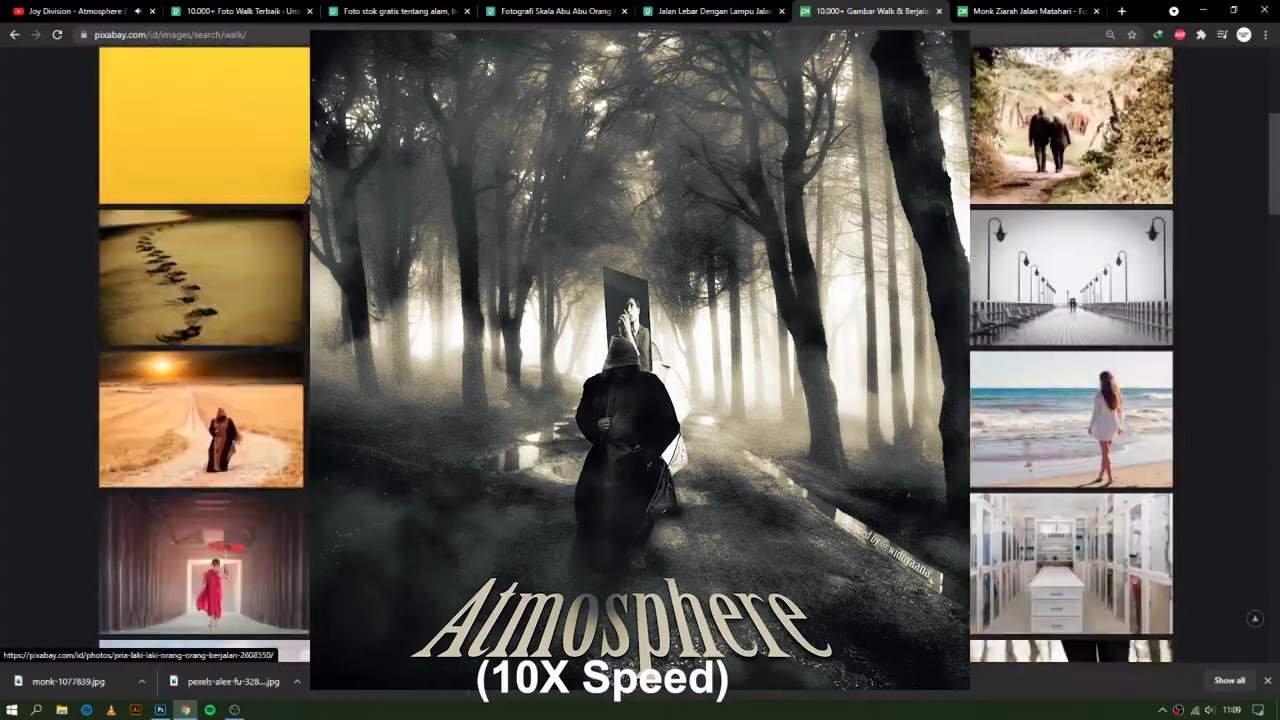
Finish downloading the monk and forest-path photos from the Pixabay walk results
key("ctrl+w")
scroll(667, 405, "down", 3)
scroll(667, 405, "down", 10)
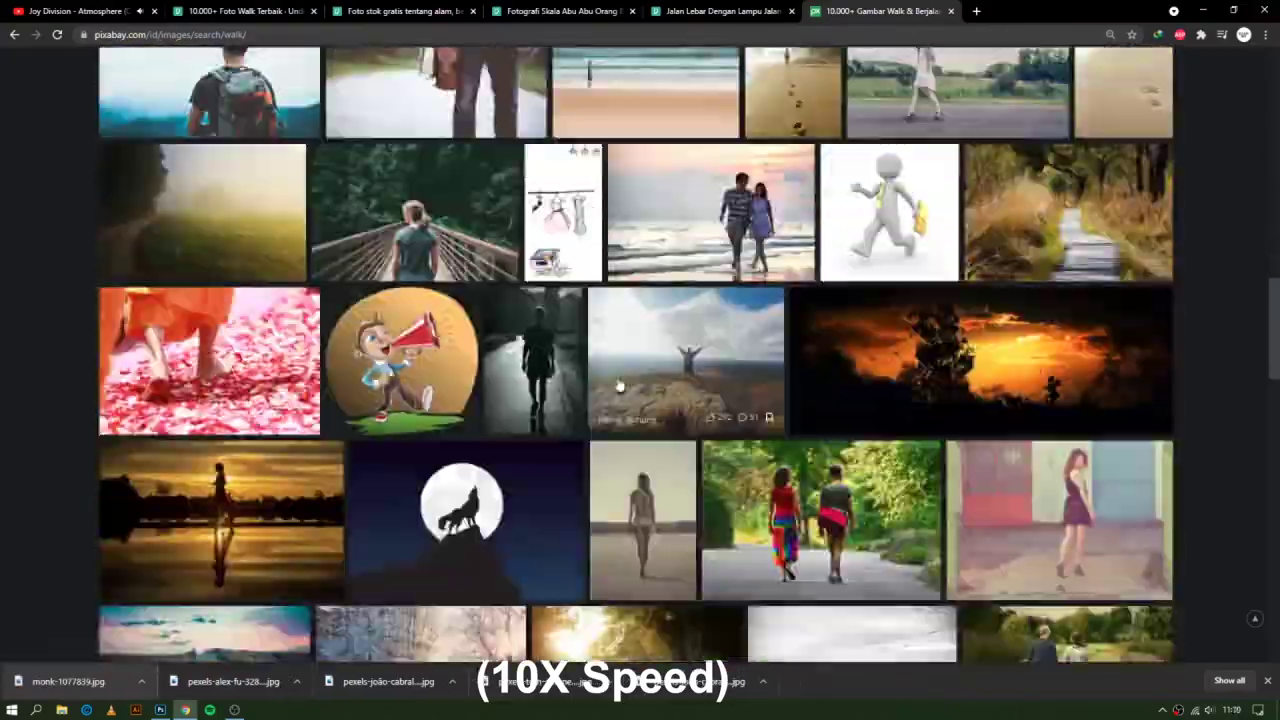
scroll(667, 405, "down", 10)
Reveal monk-1077839.jpg in its folder and place it into the Photoshop document
left_click(160, 709)
left_click(61, 709)
right_click(29, 686)
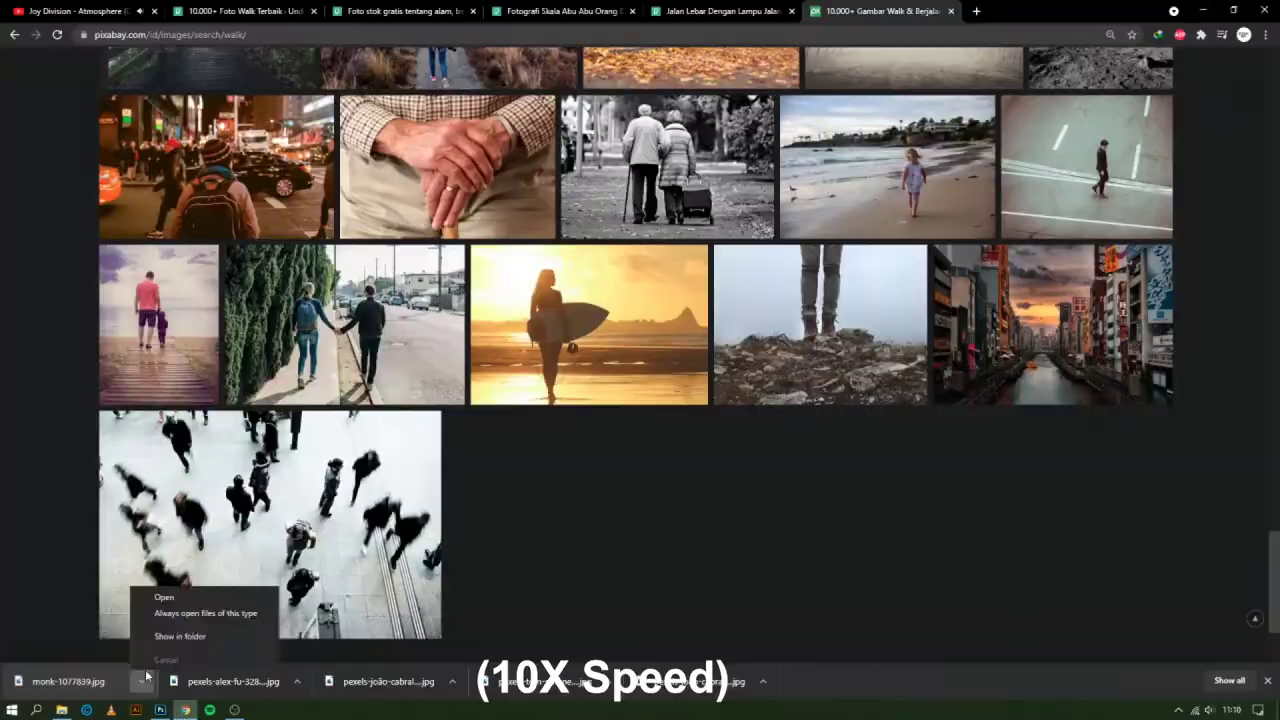
left_click(143, 631)
key("Return")
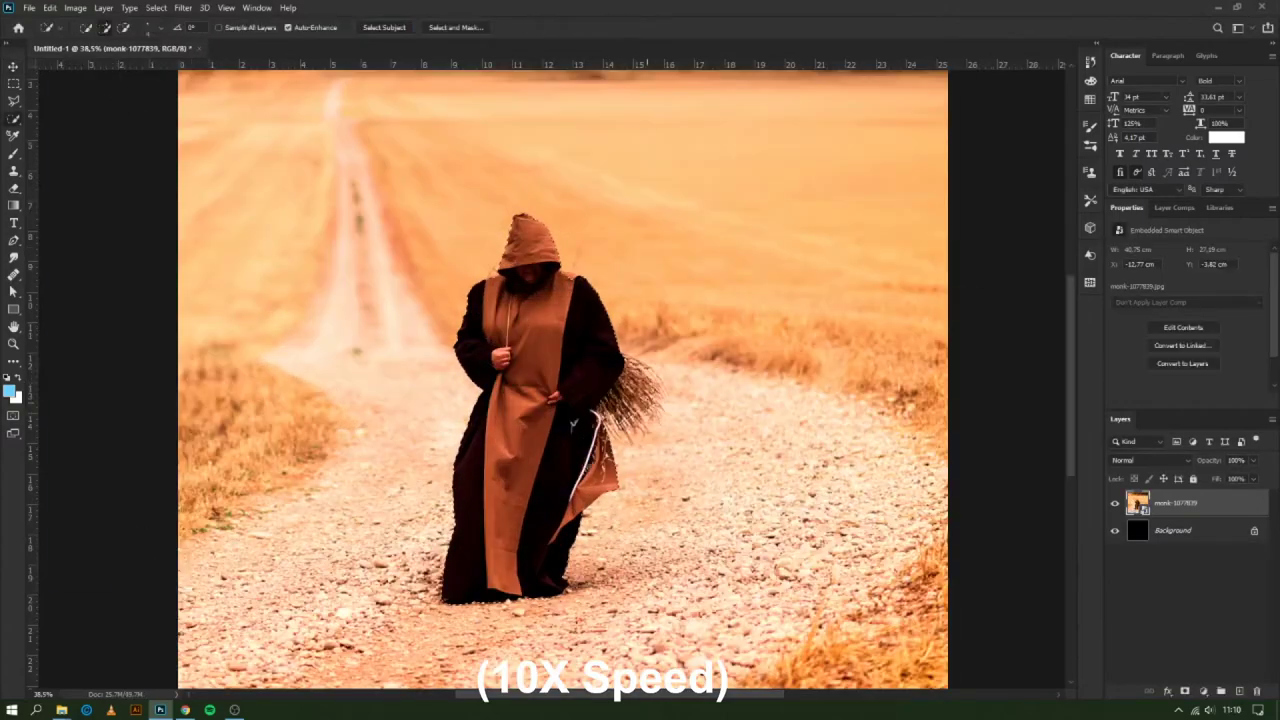
Copy the selected monk onto his own layer and begin resizing him
scroll(565, 290, "up", 2)
scroll(565, 280, "up", 1)
scroll(562, 271, "up", 3)
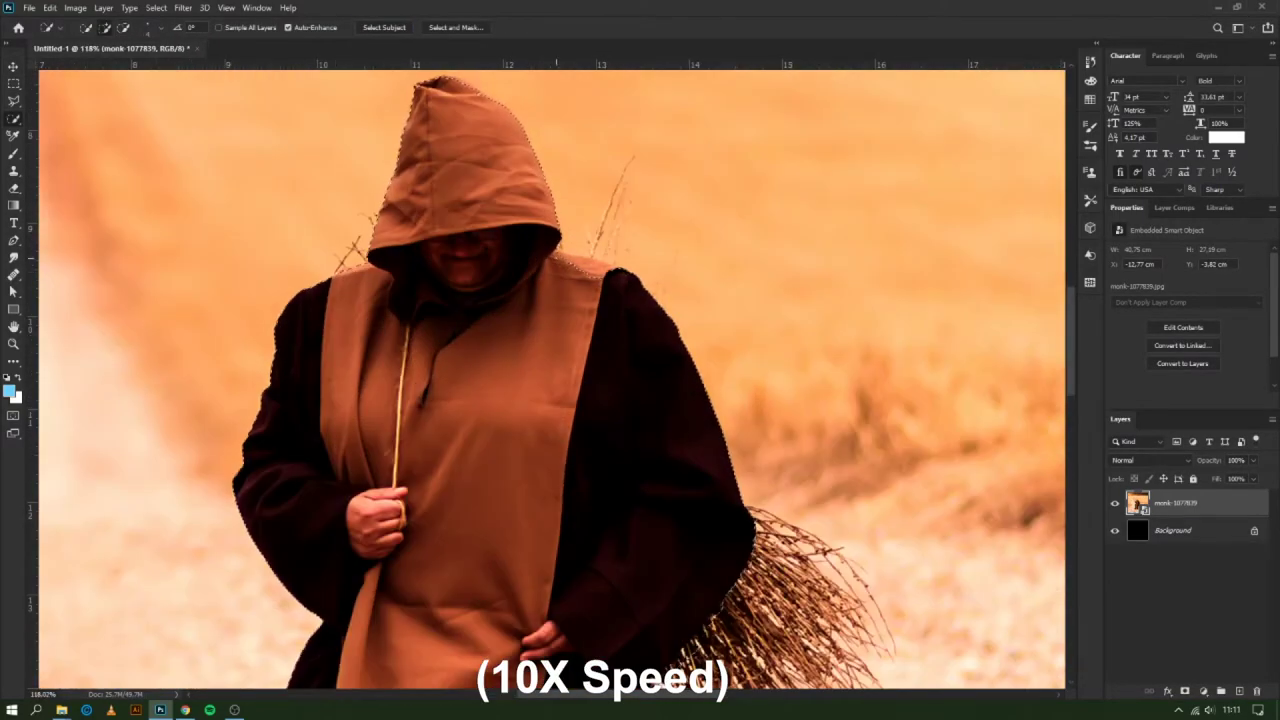
scroll(538, 291, "down", 5)
scroll(538, 291, "down", 3)
key("ctrl+j")
key("ctrl+t")
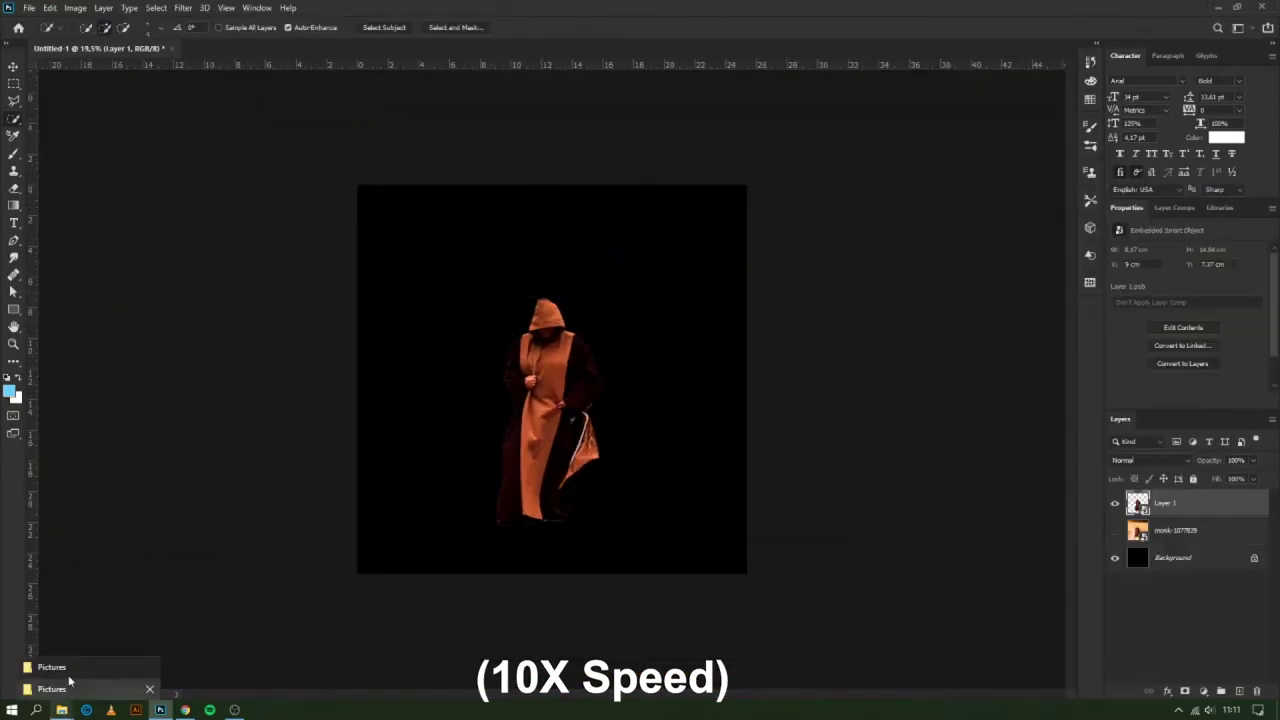
Place the forest-path photo, shrink the monk onto it, and clip a Gradient Map to him
left_click(69, 688)
left_click_drag(594, 557, 433, 359)
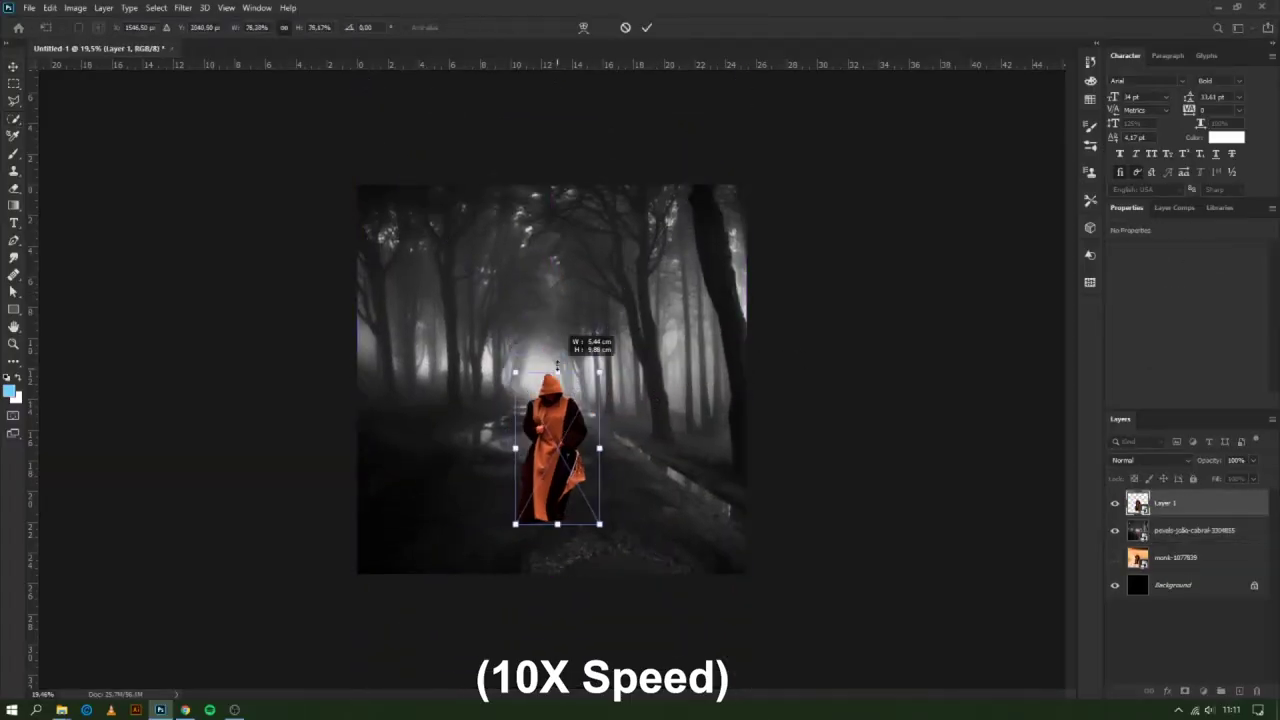
key("Return")
left_click(1203, 691)
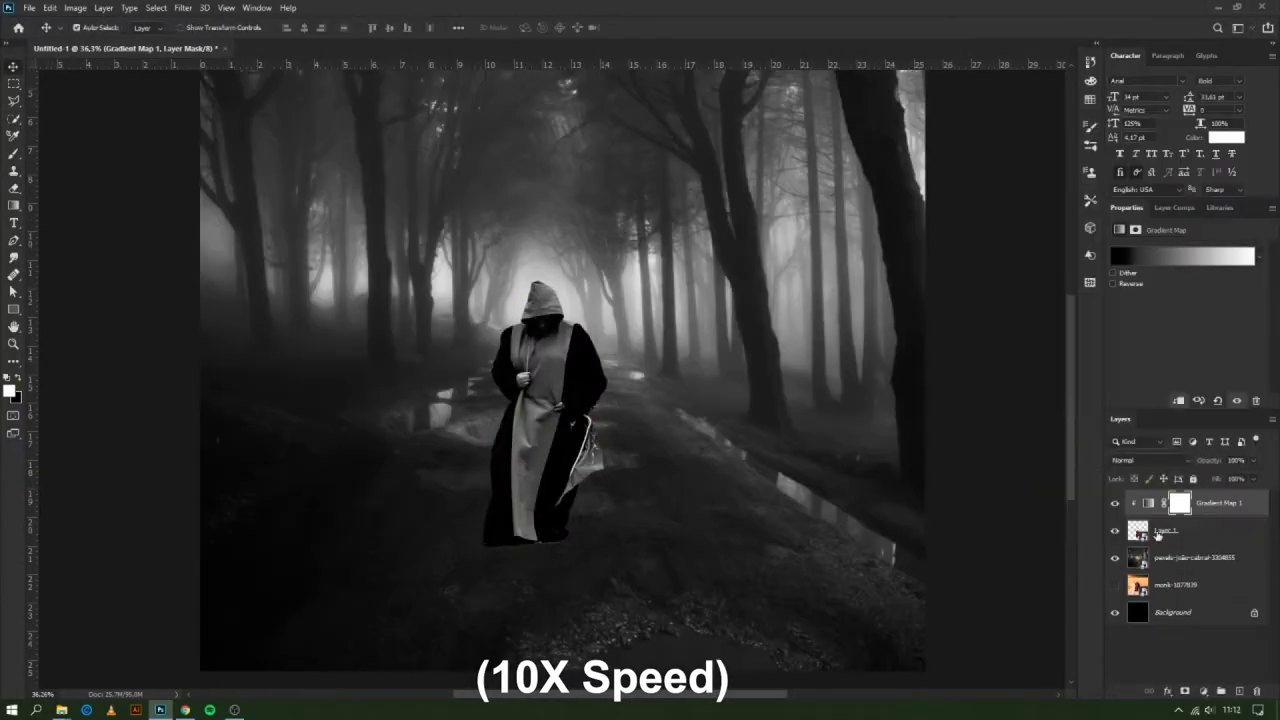
Add a Gradient Map to the forest, and try then remove an Exposure adjustment on the monk
left_click(1203, 691)
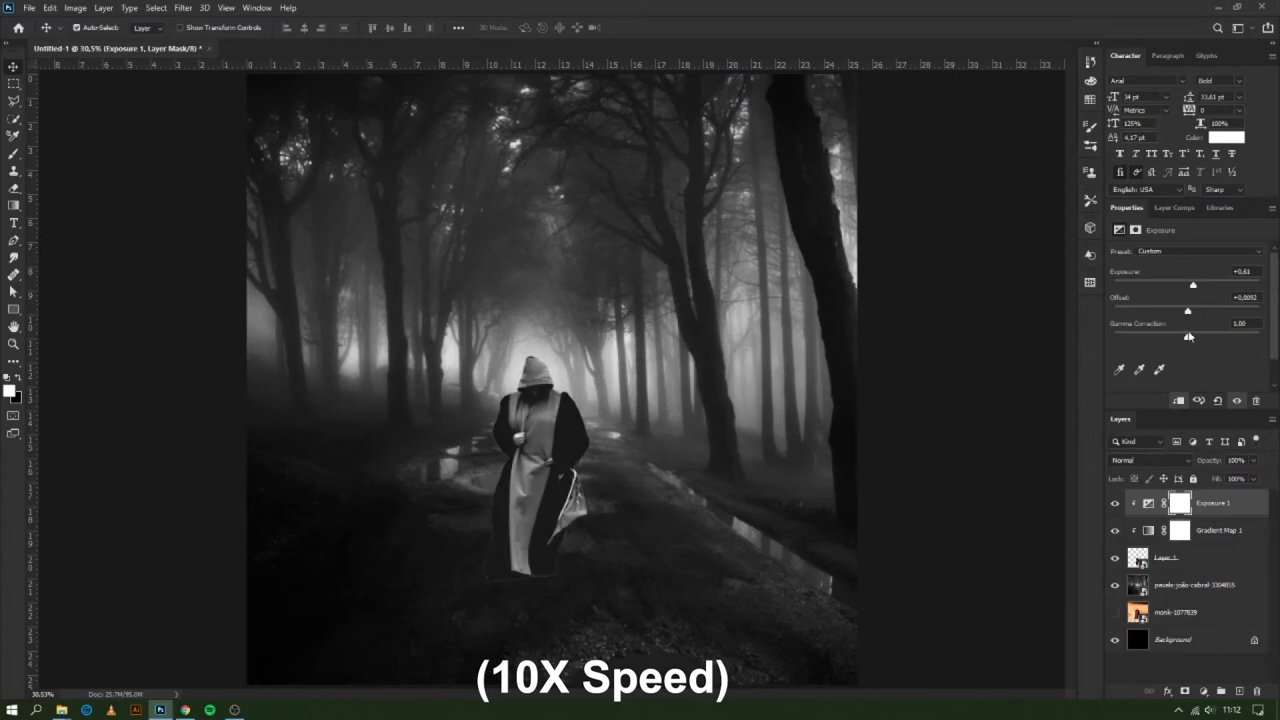
left_click(1203, 691)
left_click_drag(1189, 337, 1196, 337)
scroll(552, 380, "up", 2)
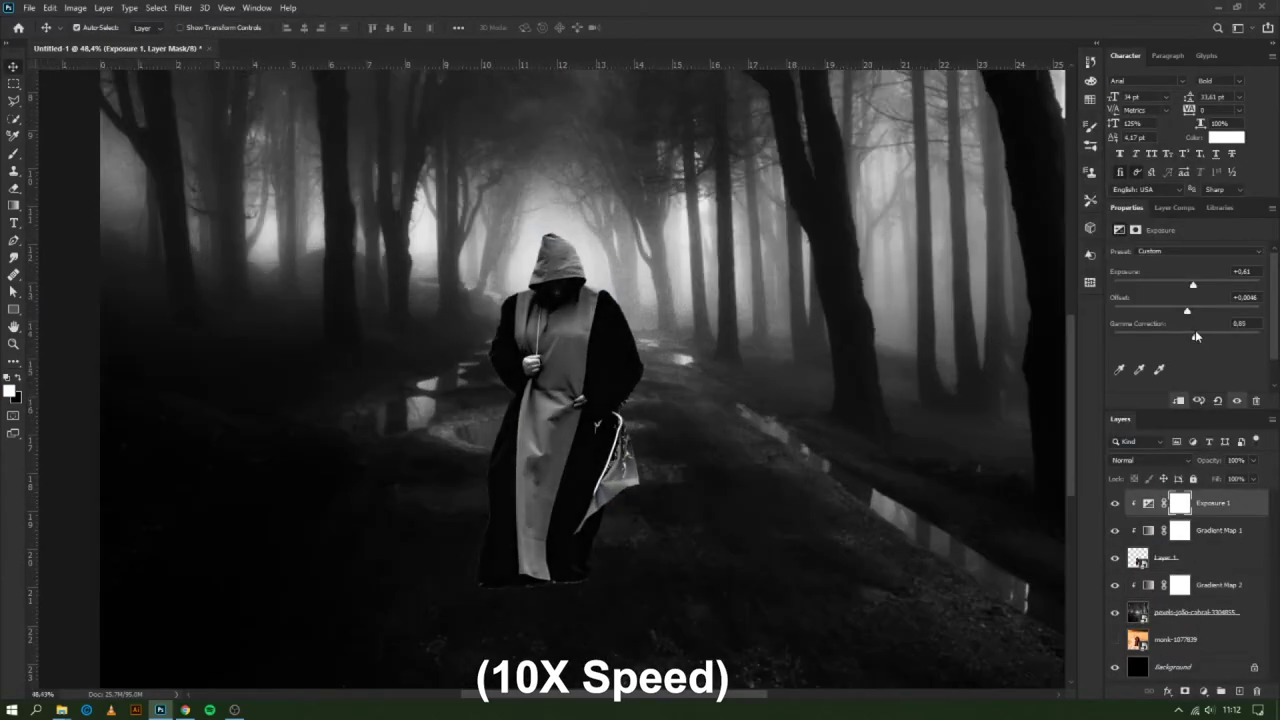
left_click(1256, 400)
left_click(1185, 252)
left_click(1239, 151)
Add a layer mask to the monk and brush away his rough edges
left_click(1165, 530)
left_click(1184, 691)
key("b")
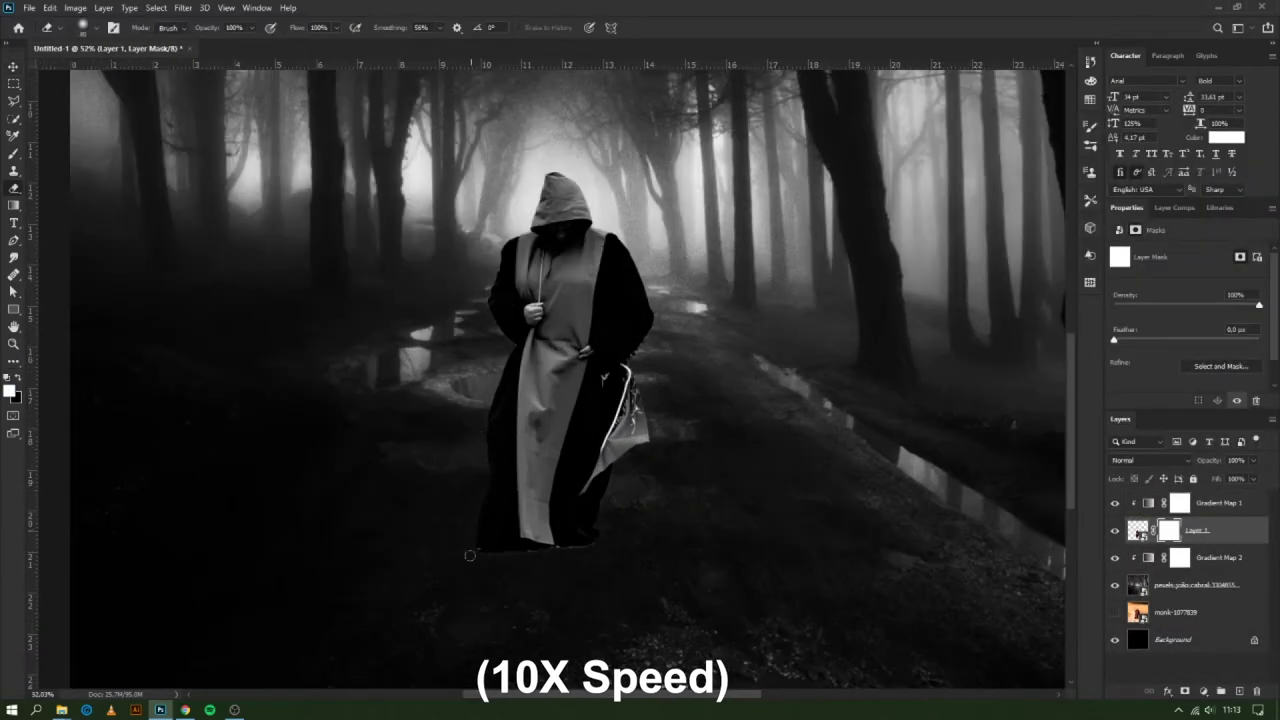
scroll(680, 270, "up", 3)
scroll(680, 270, "up", 3)
scroll(596, 383, "down", 5)
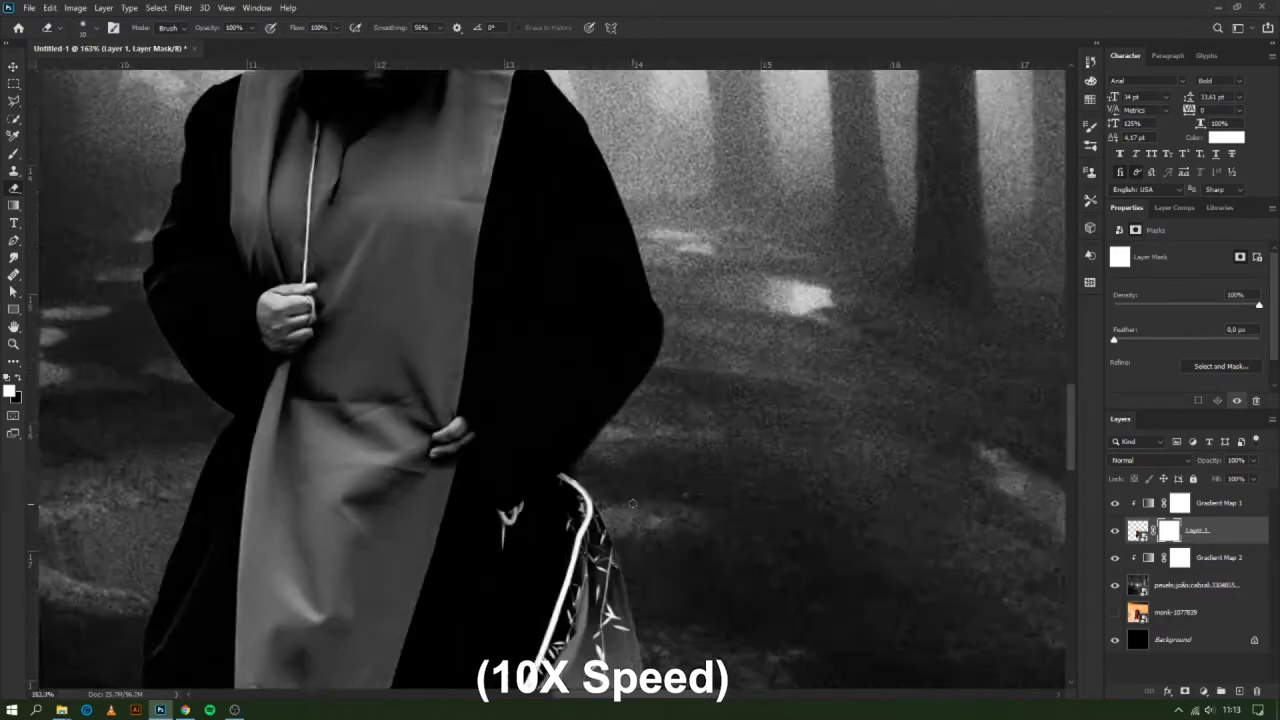
scroll(523, 333, "up", 2)
scroll(523, 333, "up", 2)
scroll(523, 450, "down", 2)
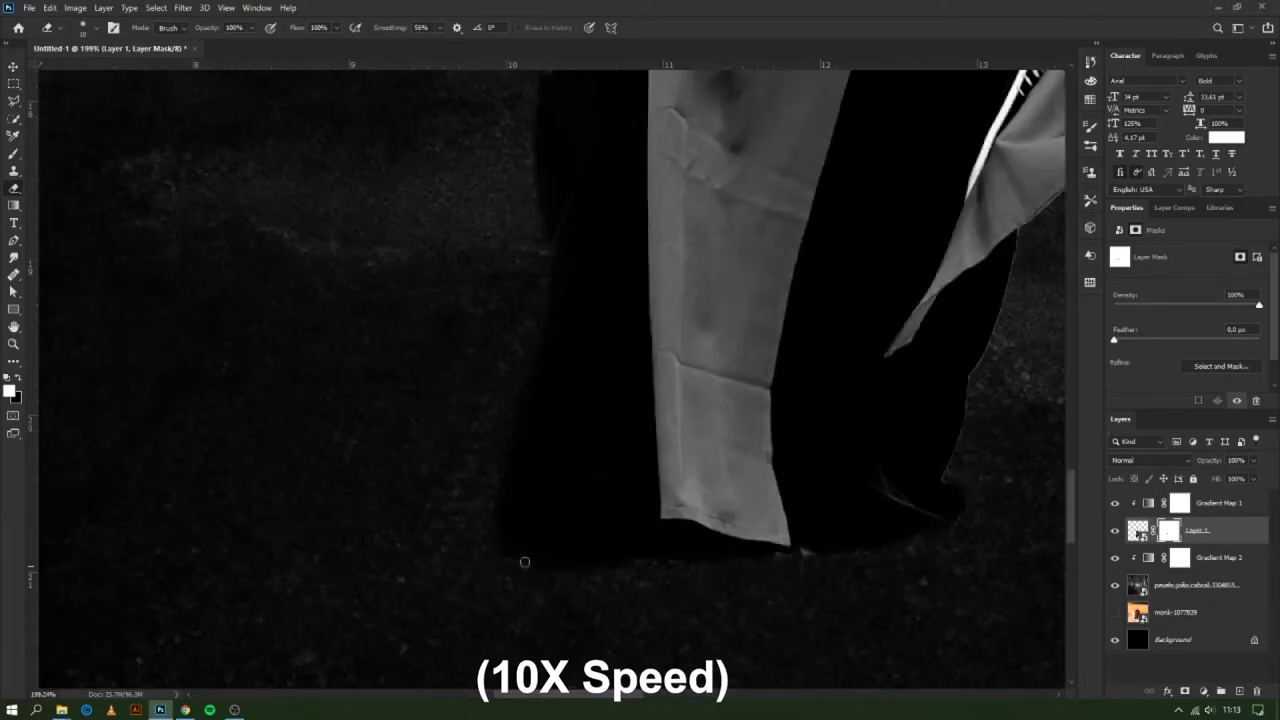
scroll(523, 500, "down", 2)
scroll(523, 500, "down", 2)
scroll(523, 500, "down", 2)
key("v")
Retune the forest and monk gradient maps and darken the forest with an Exposure layer
double_click(1148, 557)
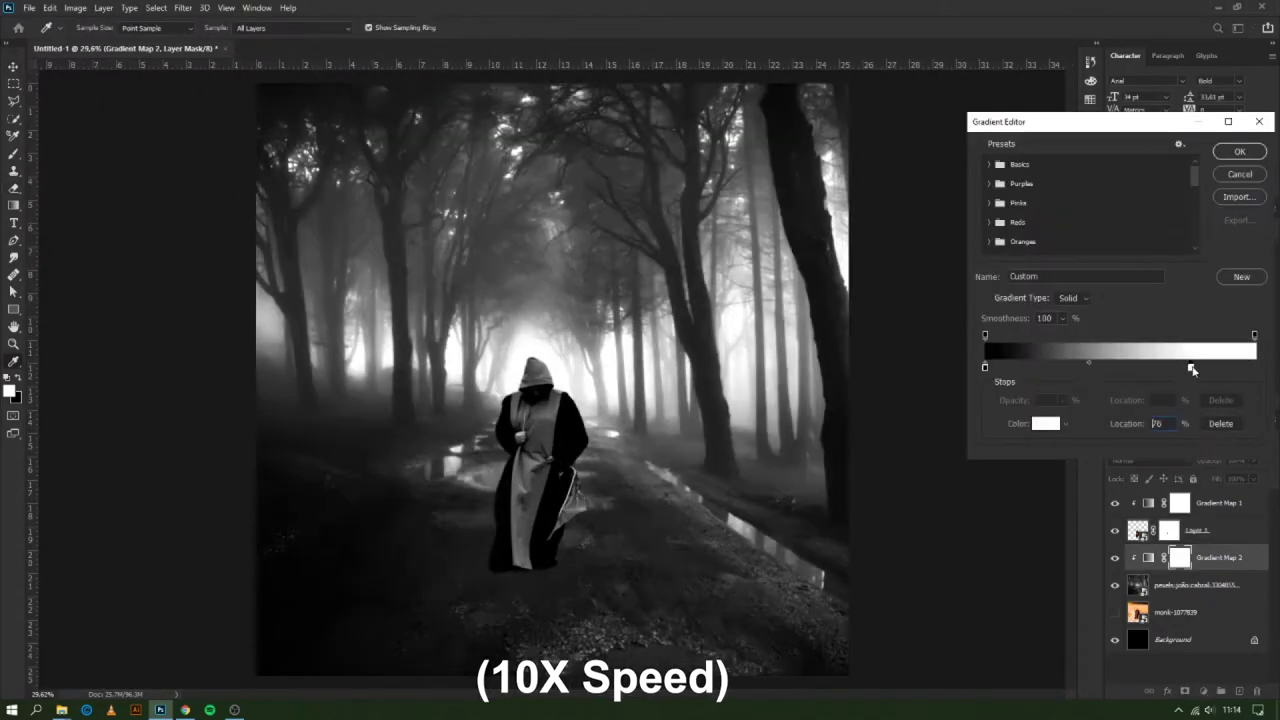
left_click_drag(1254, 369, 1165, 369)
left_click(1239, 151)
double_click(1148, 503)
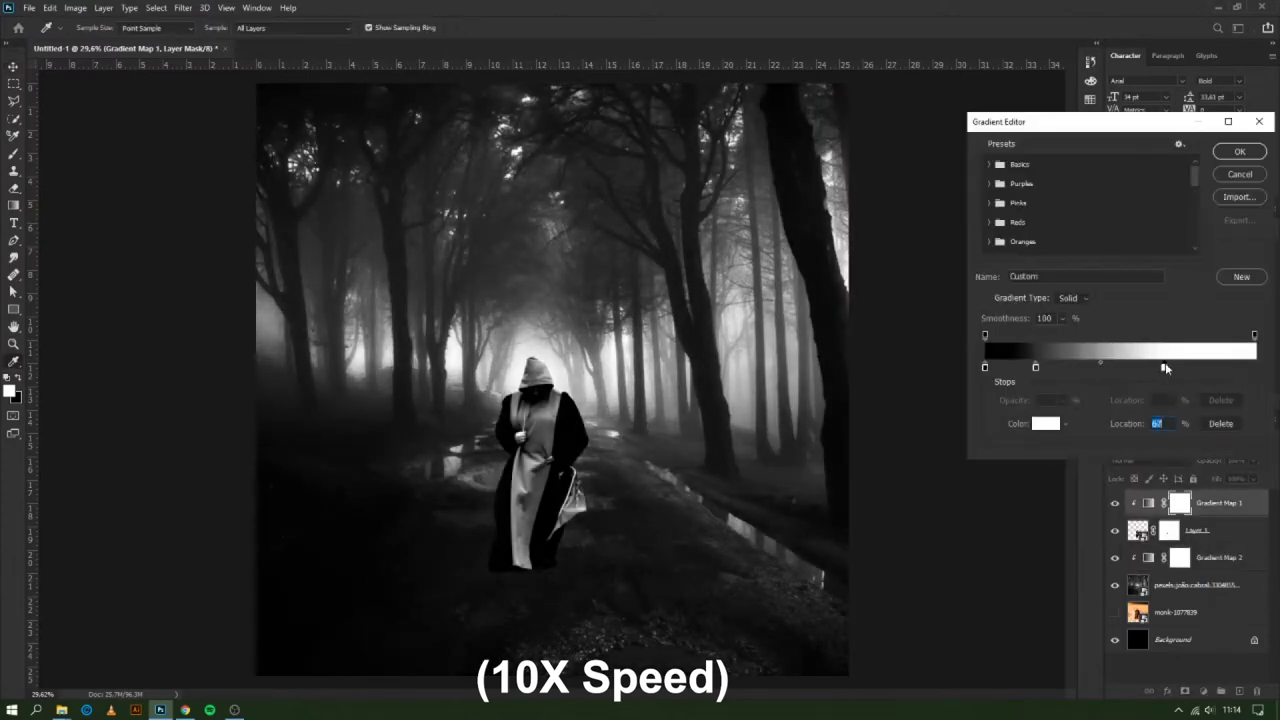
double_click(1050, 367)
left_click(1231, 329)
left_click(1239, 151)
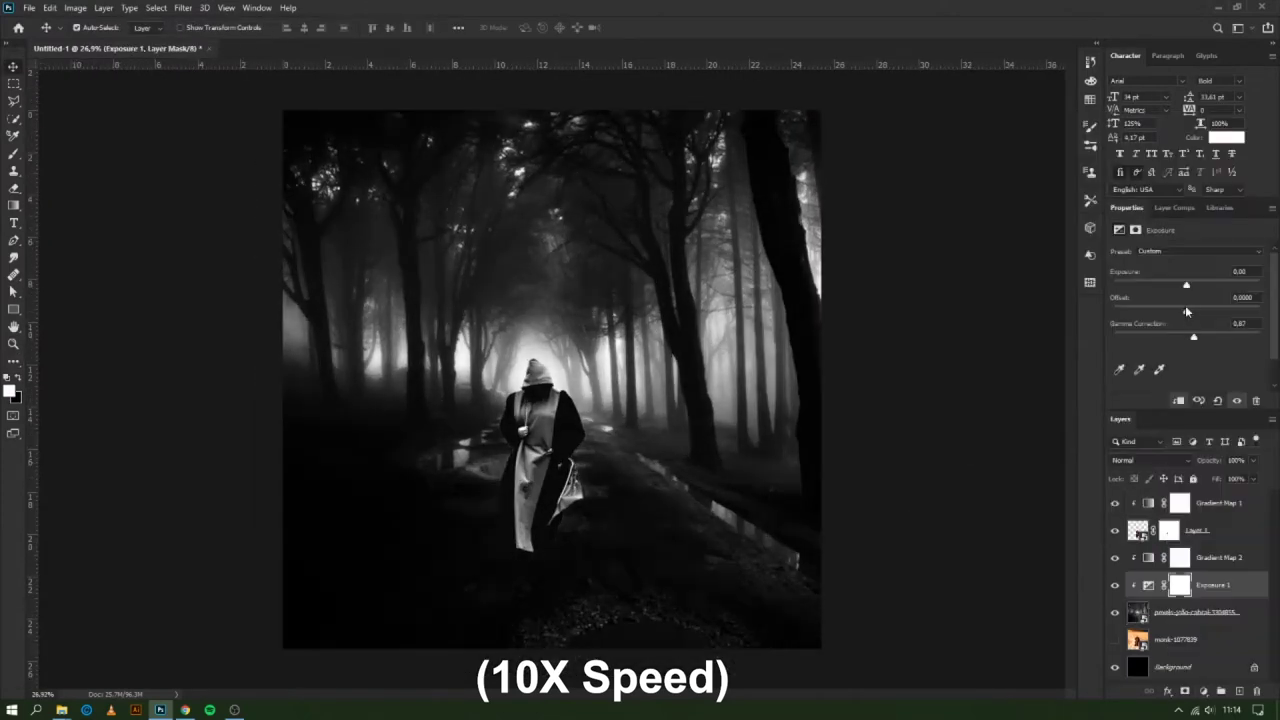
left_click_drag(1180, 285, 1191, 285)
Place a cloud PNG from the Cloud images folder and blend it with Soft Light
left_click(61, 710)
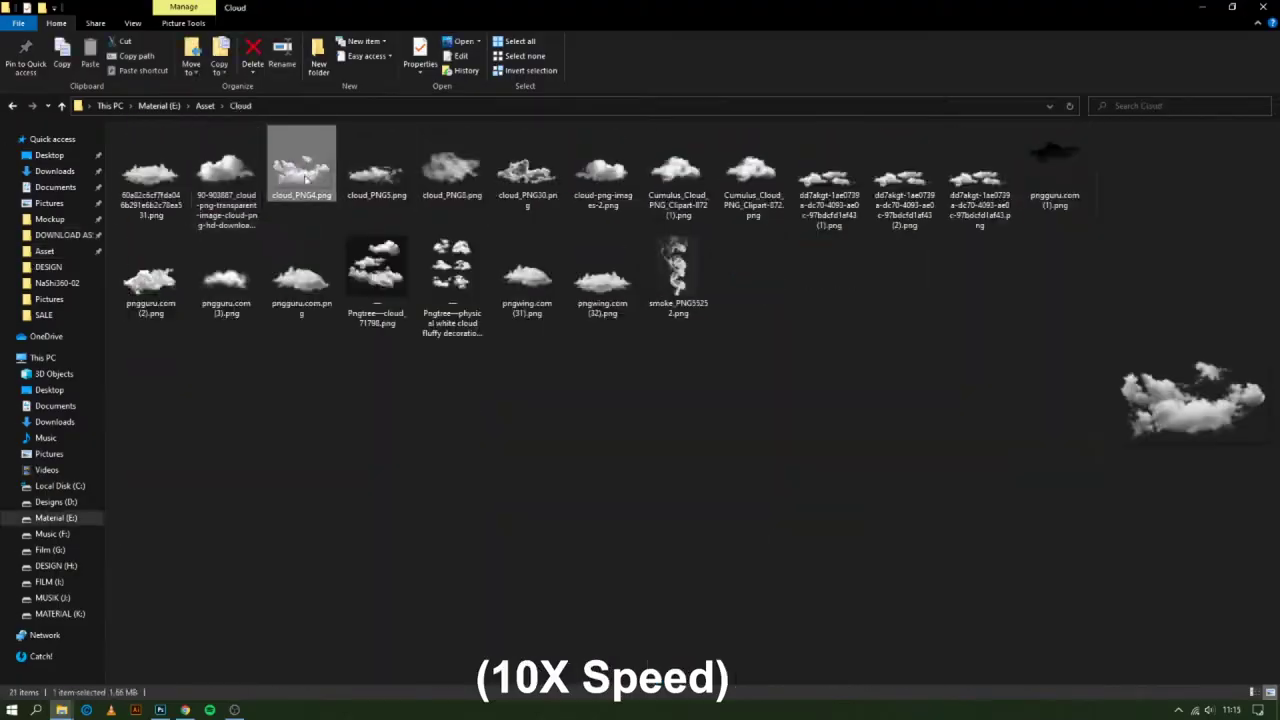
key("Return")
left_click(1150, 460)
mouse_move(300, 143)
left_mouse_down()
mouse_move(550, 350)
mouse_move(324, 420)
left_mouse_up()
left_click(1135, 520)
key("ctrl+j")
key("ctrl+t")
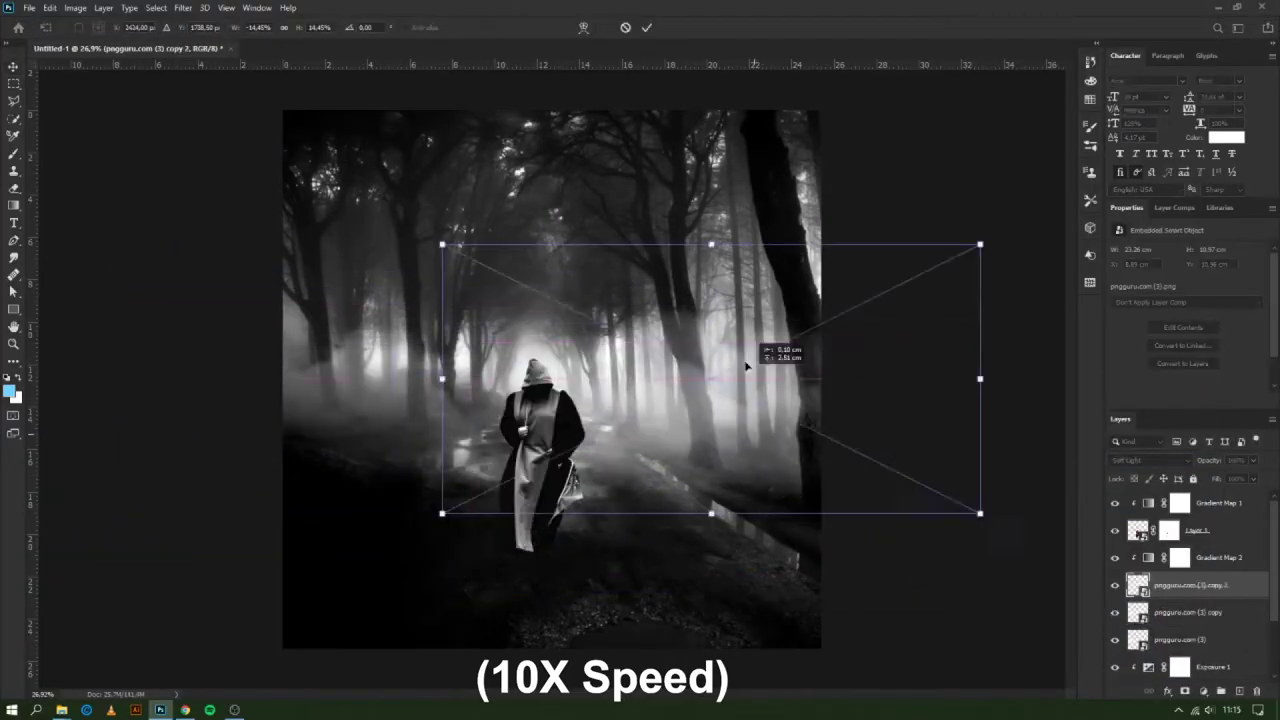
Duplicate the cloud layer twice, moving each copy lower across the forest
key("Return")
key("ctrl+j")
key("ctrl+t")
left_click_drag(537, 135, 400, 570)
key("Return")
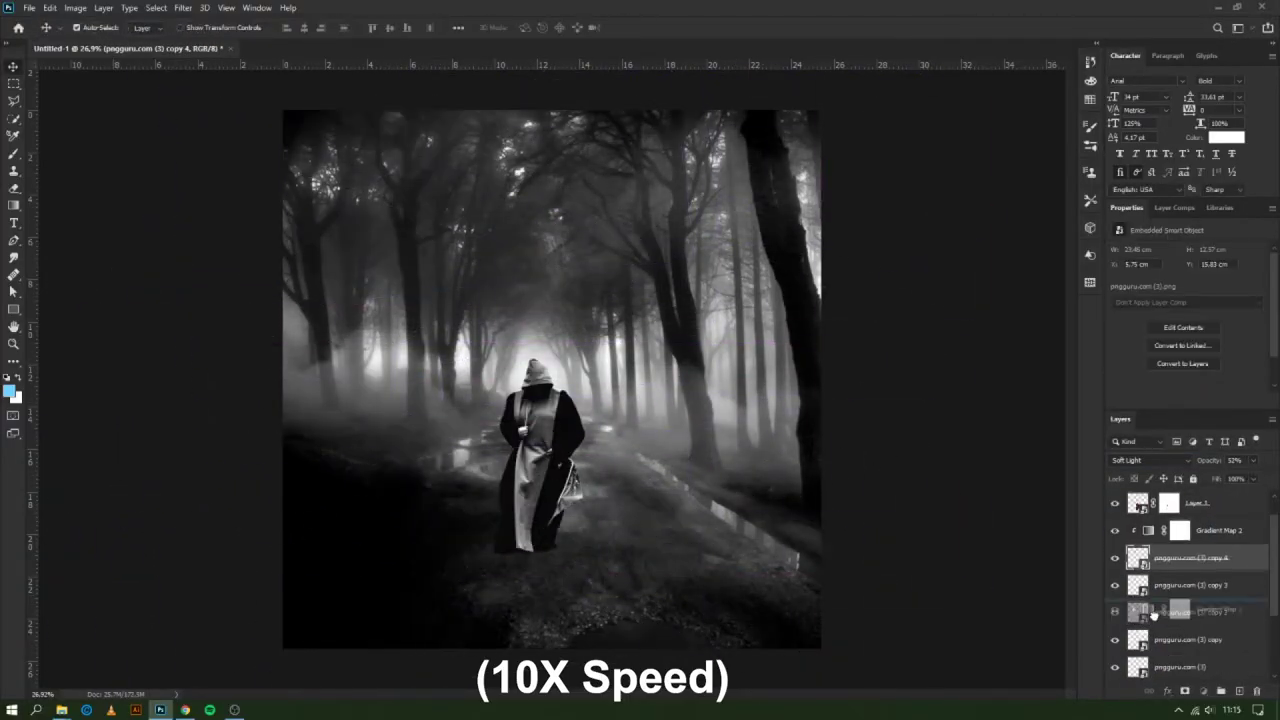
key("ctrl+j")
key("ctrl+t")
left_click_drag(560, 400, 670, 567)
key("Return")
Distort one more cloud copy, group the clouds into Group 1, and add Layer 2
left_click(1150, 460)
left_click(1128, 531)
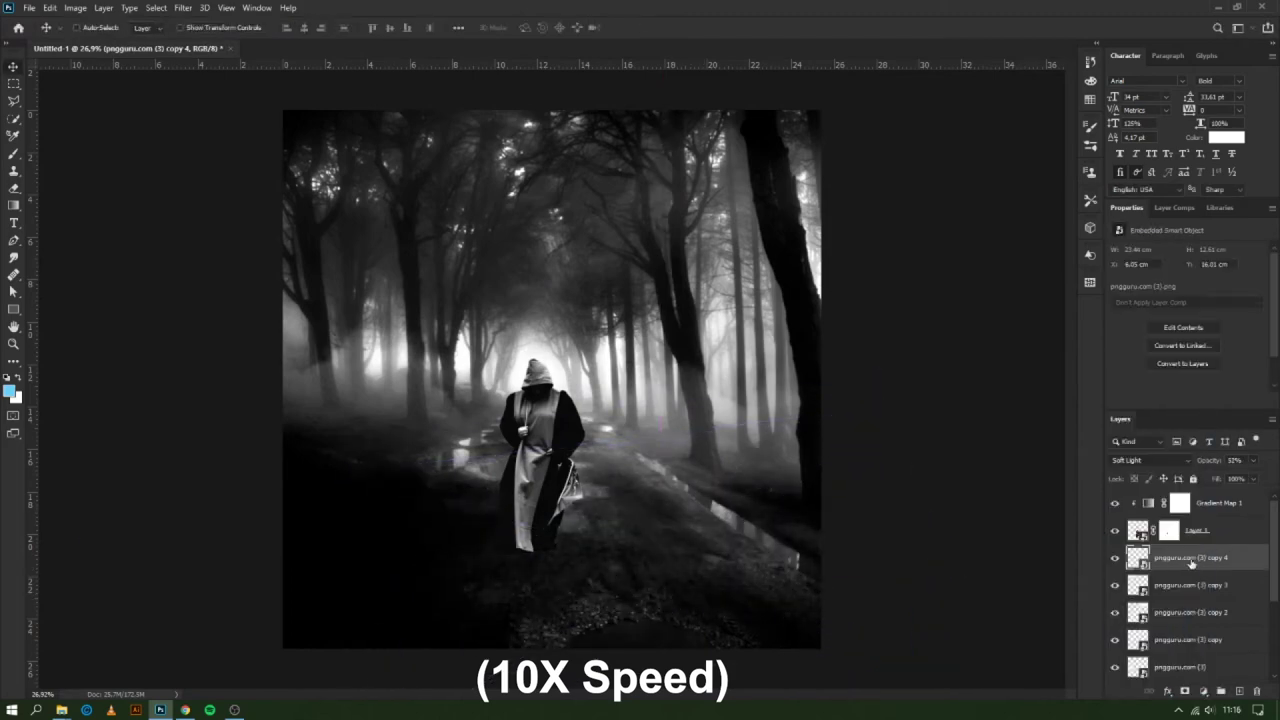
key("ctrl+j")
key("ctrl+t")
left_click_drag(550, 380, 446, 582)
left_click_drag(570, 500, 537, 338)
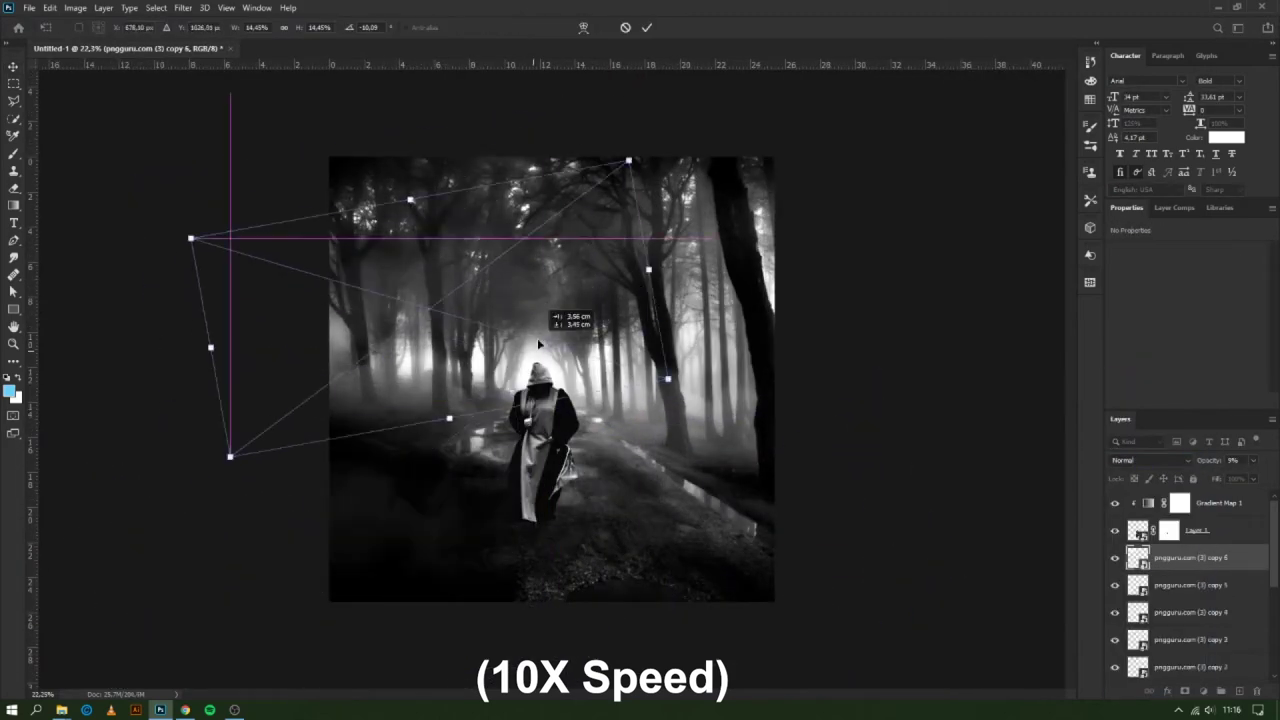
key("Return")
key("ctrl+g")
left_click(1150, 515)
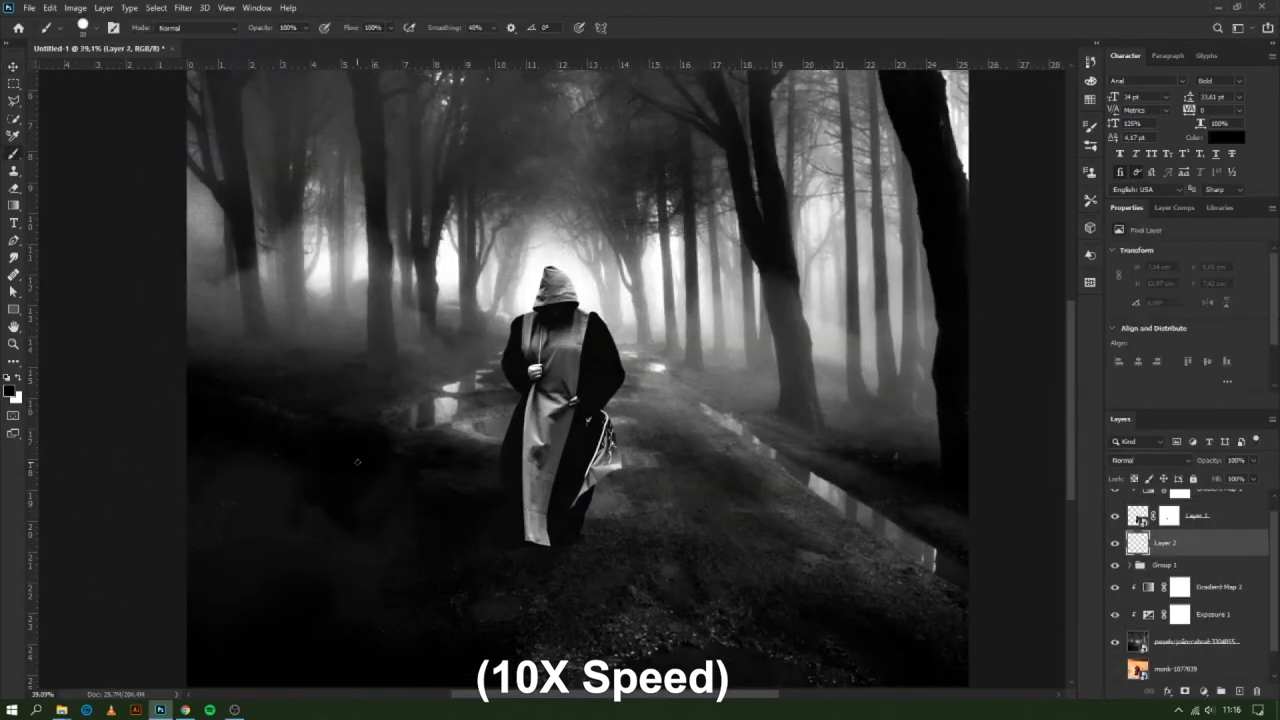
Paint shadow over the forest floor and add new layers, one clipped to Layer 3
left_click_drag(1237, 478, 1250, 478)
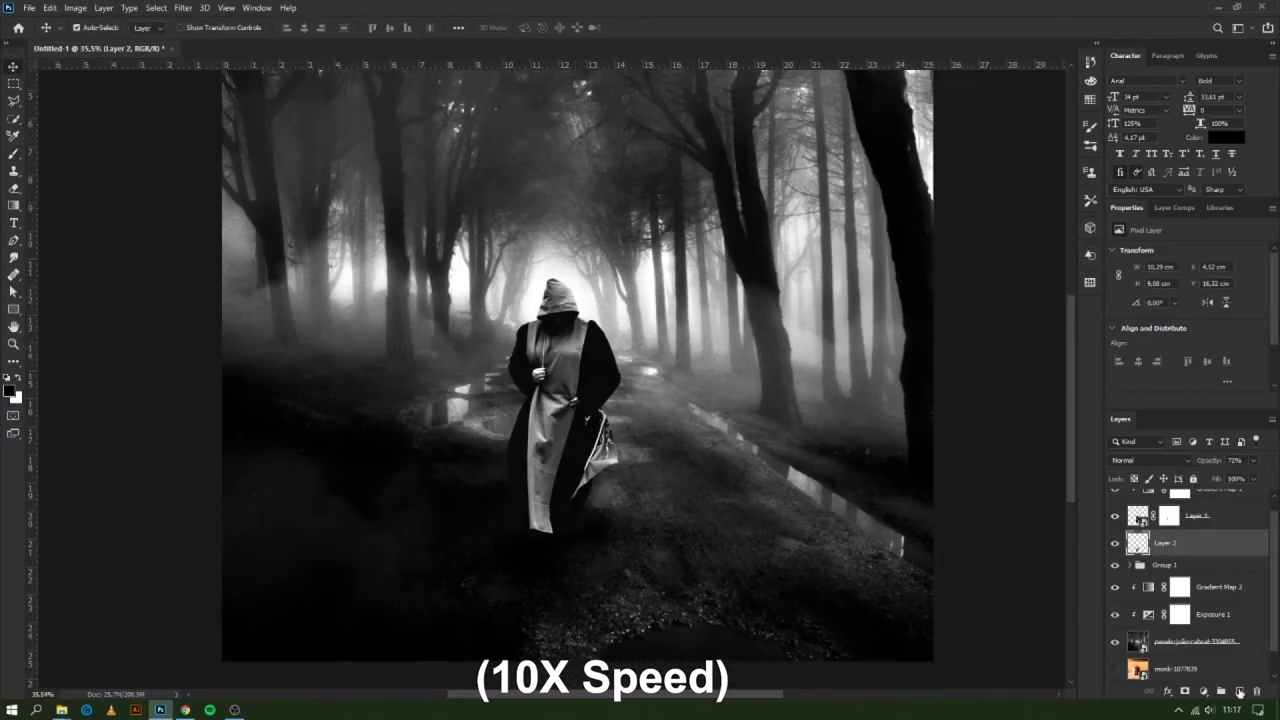
key("ctrl+shift+n")
key("ctrl+plus")
key("v")
scroll(597, 272, "down", 2)
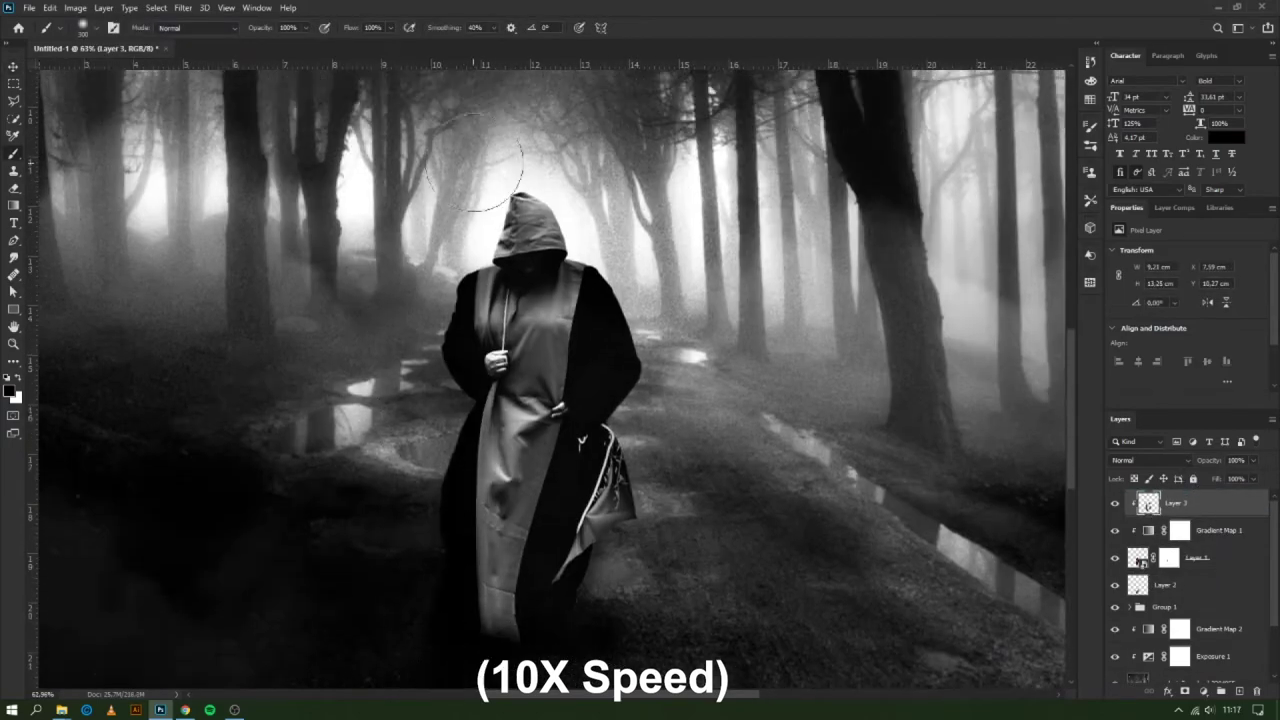
scroll(398, 490, "down", 3)
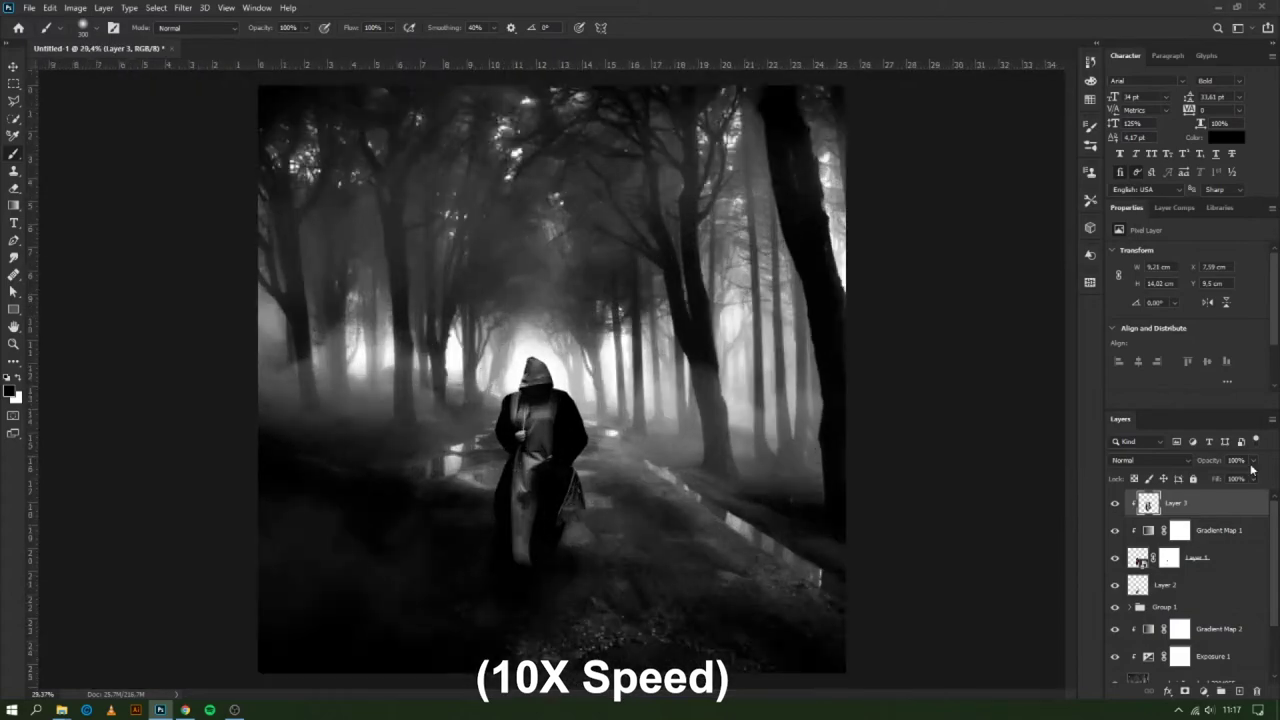
key("ctrl+shift+n")
scroll(502, 297, "up", 4)
scroll(722, 466, "down", 2)
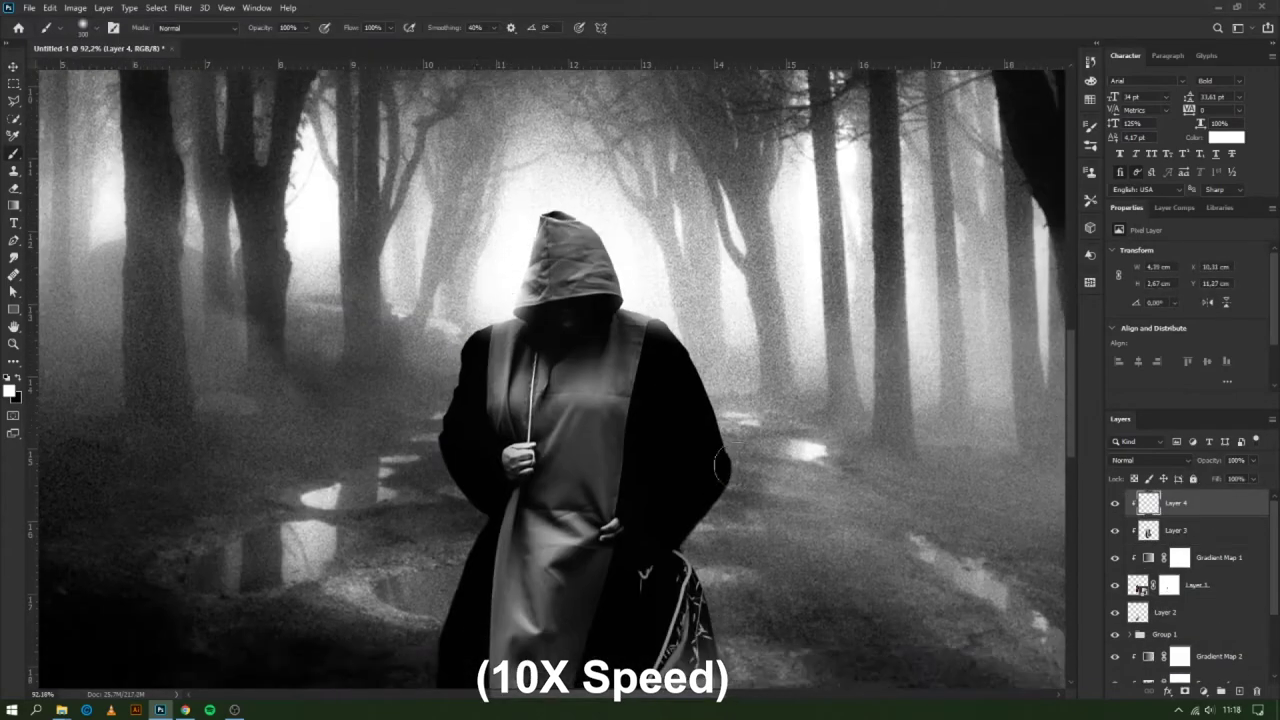
scroll(640, 300, "down", 2)
scroll(640, 300, "down", 3)
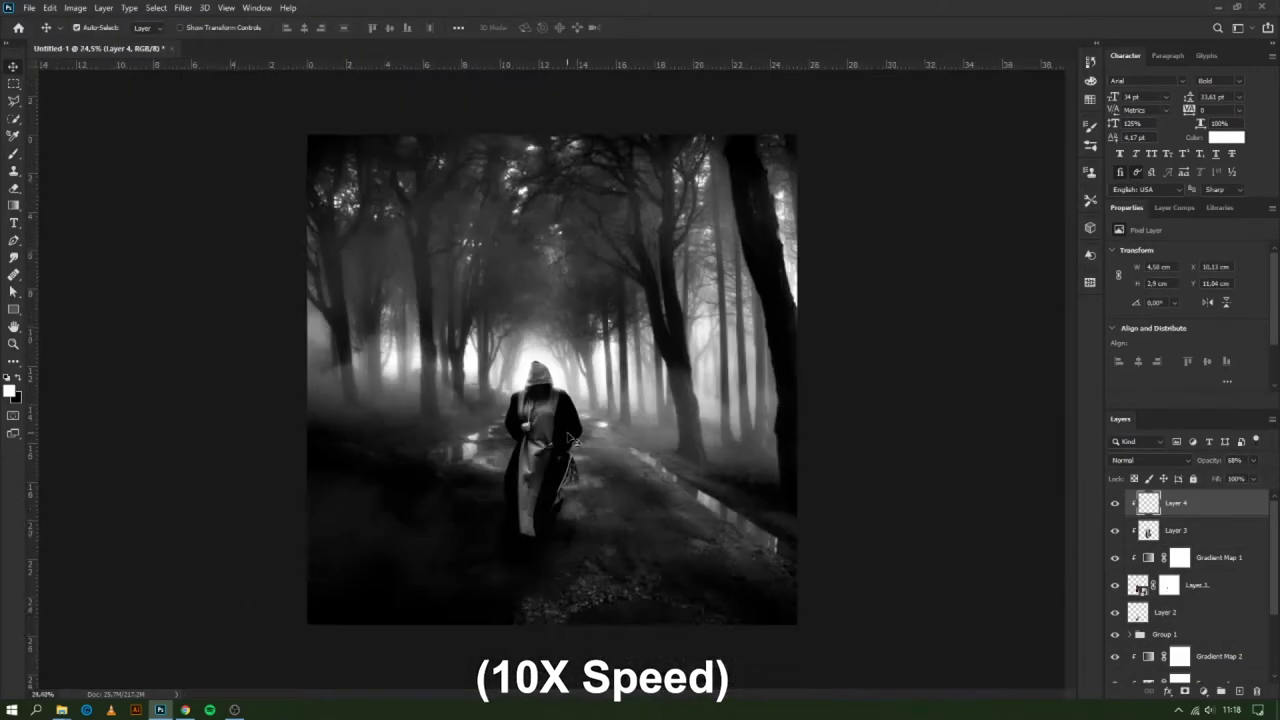
scroll(640, 300, "up", 1)
Place another cloud image in Screen mode and move a duplicate of it upward
left_click(61, 709)
left_click_drag(384, 177, 550, 380)
left_click(1150, 460)
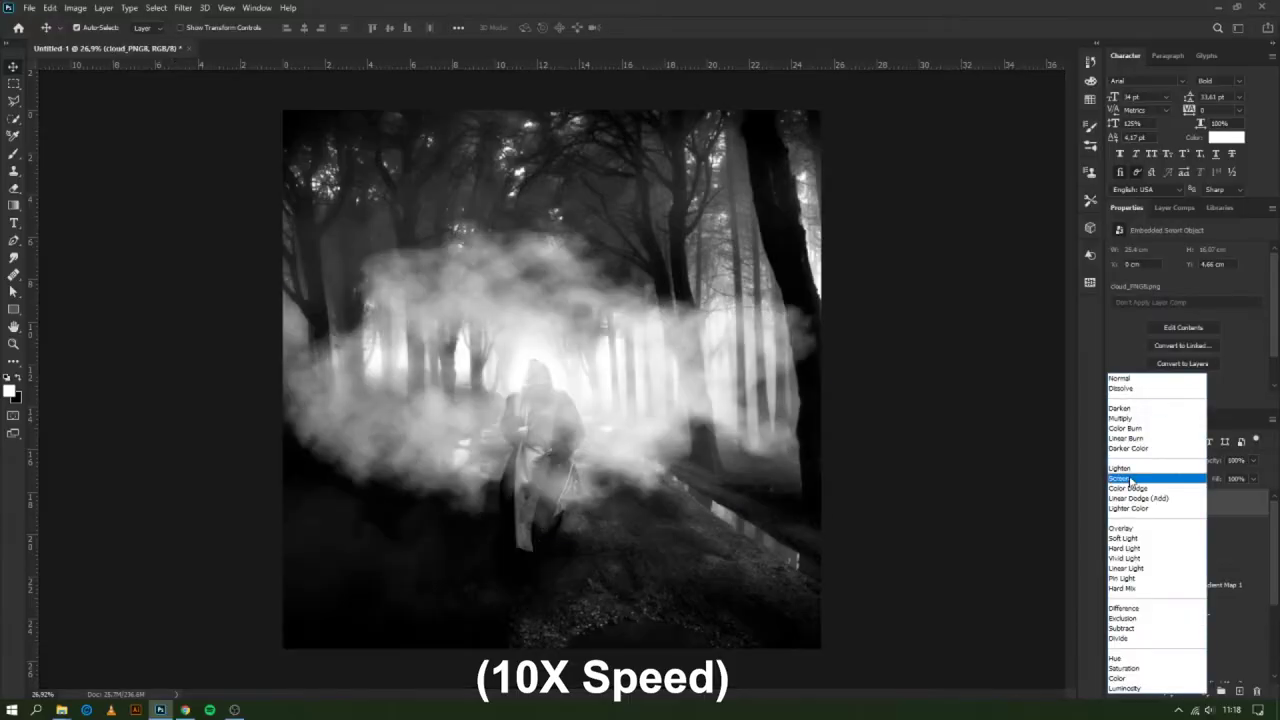
left_click(1100, 477)
key("ctrl+j")
key("ctrl+t")
mouse_move(586, 271)
left_mouse_down()
mouse_move(559, 238)
mouse_move(600, 515)
left_mouse_up()
key("Return")
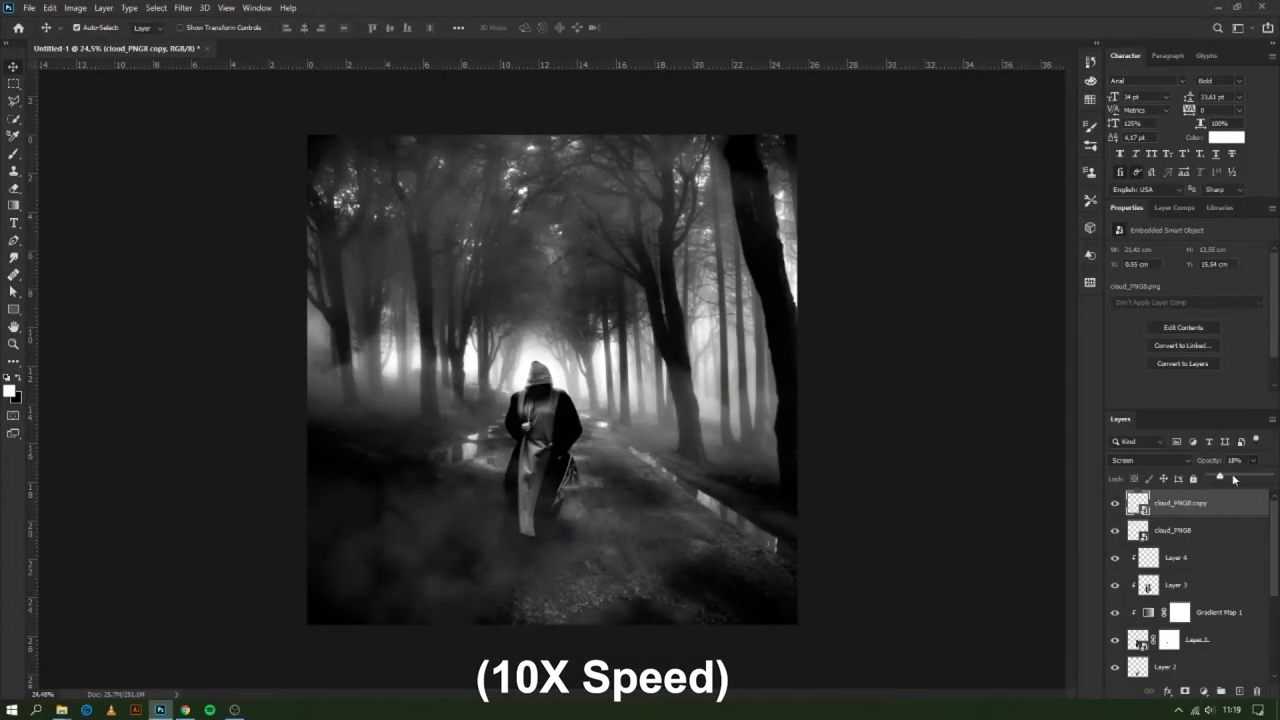
Rotate another fog cloud copy -45° and save the document as WALK.psd
scroll(640, 360, "up", 2)
key("ctrl+j")
key("ctrl+t")
left_click_drag(983, 389, 918, 217)
key("Return")
key("ctrl+shift+s")
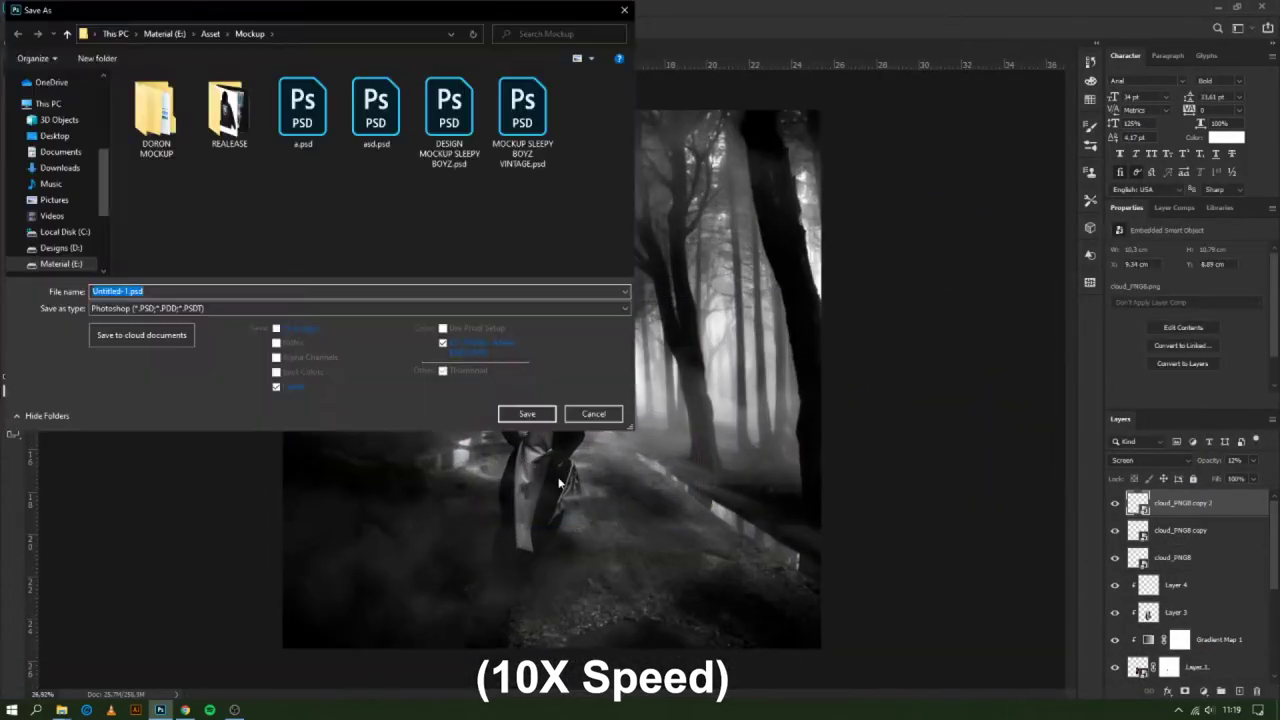
left_click(523, 414)
Browse more Pixabay results and open the Joy Division 'Atmosphere' video on YouTube
left_click(185, 709)
left_click(629, 563)
scroll(608, 438, "down", 10)
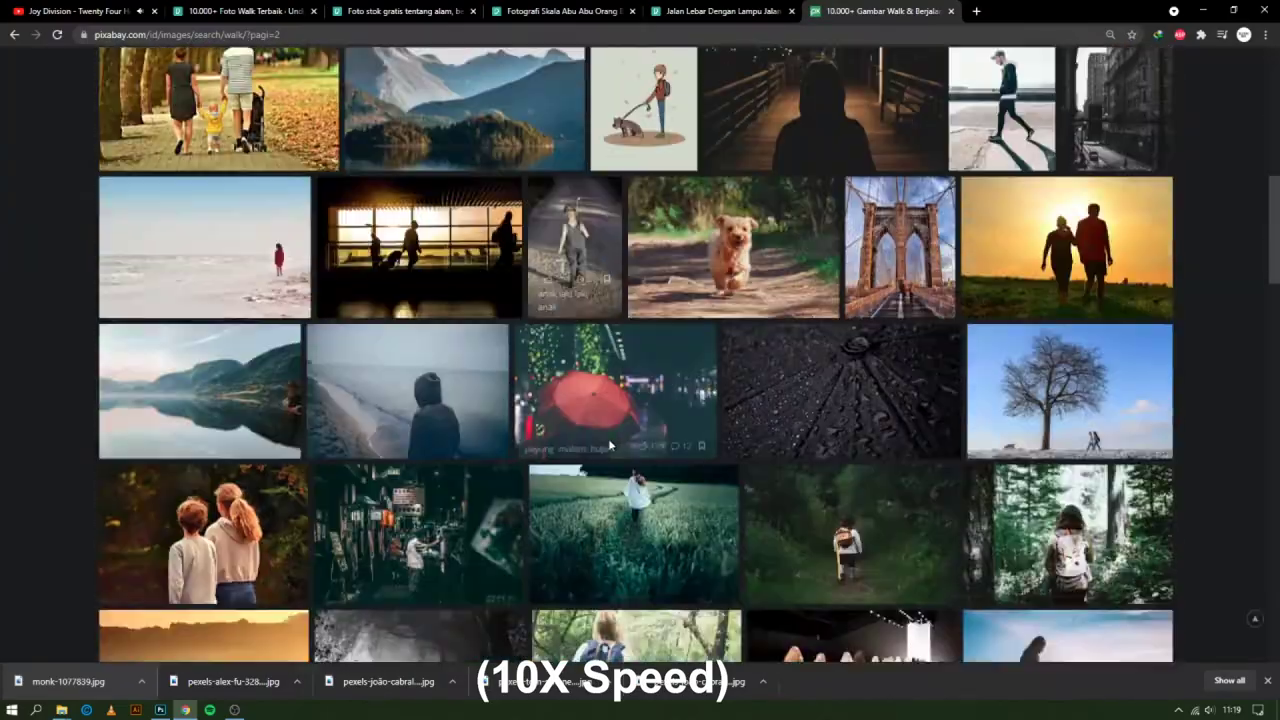
left_click(80, 11)
left_click(595, 65)
type("joy division atmosphere")
key("Return")
left_click(490, 200)
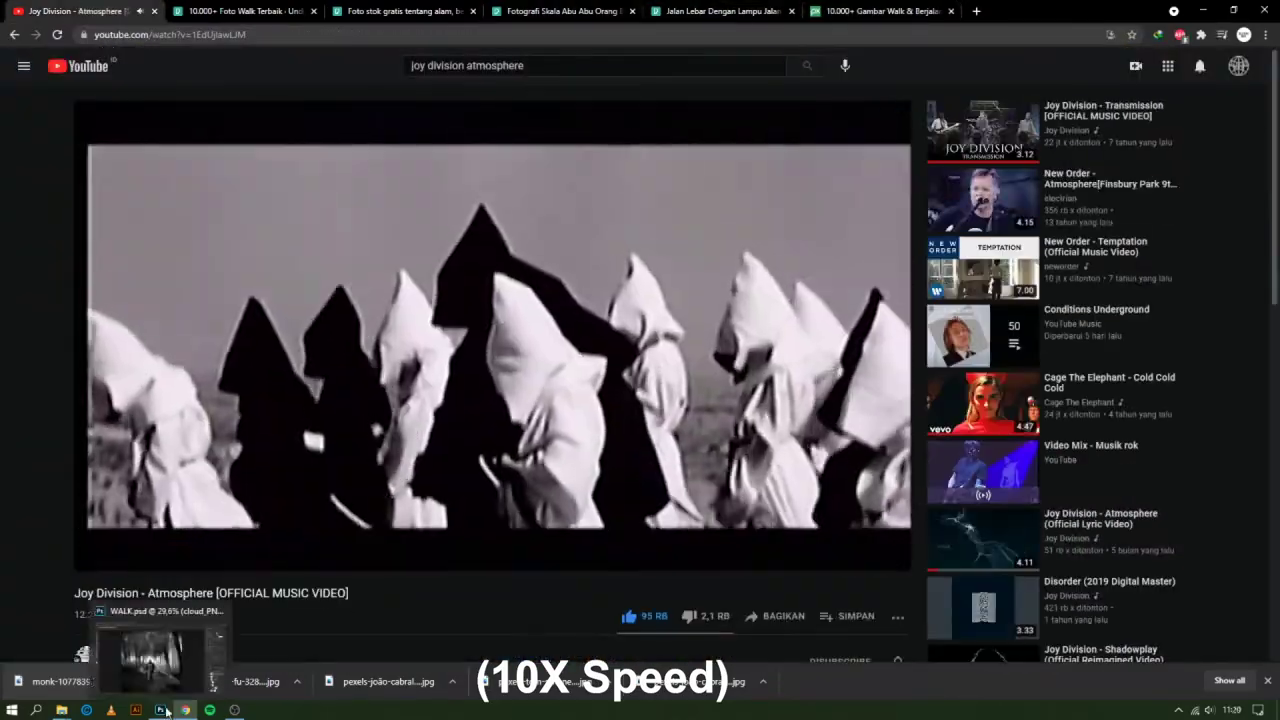
left_click(159, 709)
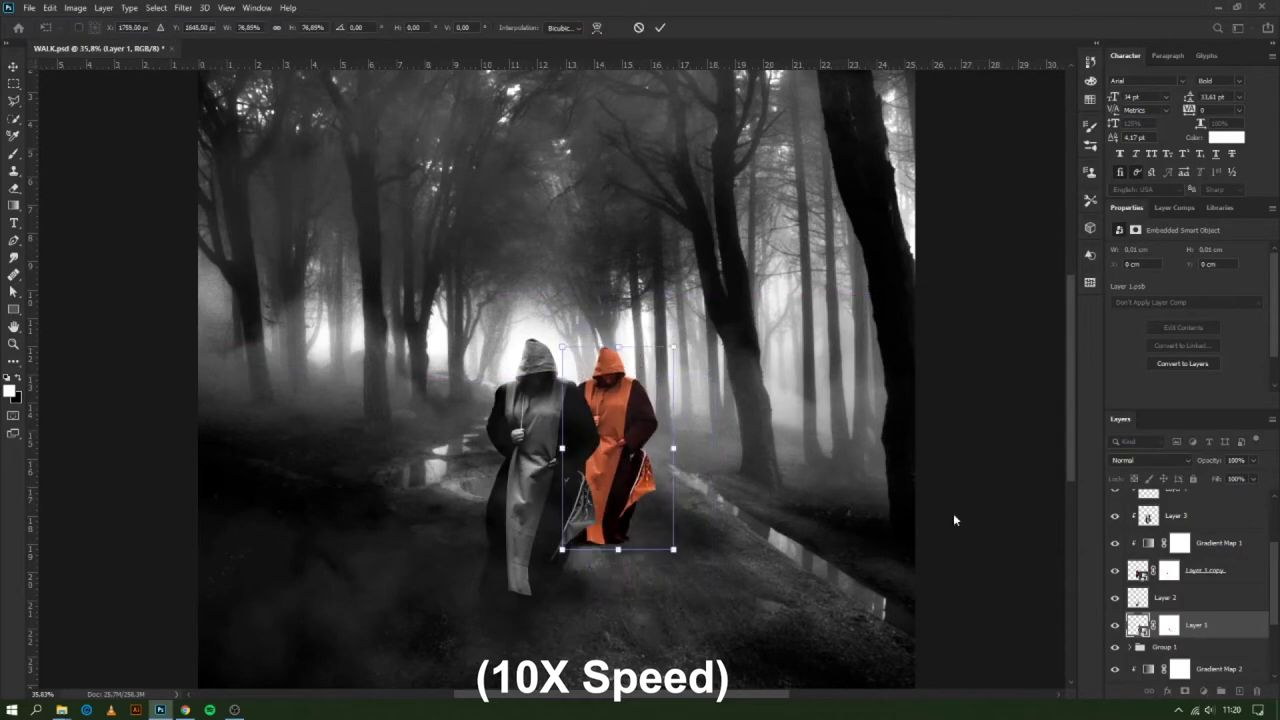
Discard the orange figure copy and place duplicated hooded figures to the right
key("Escape")
key("ctrl+g")
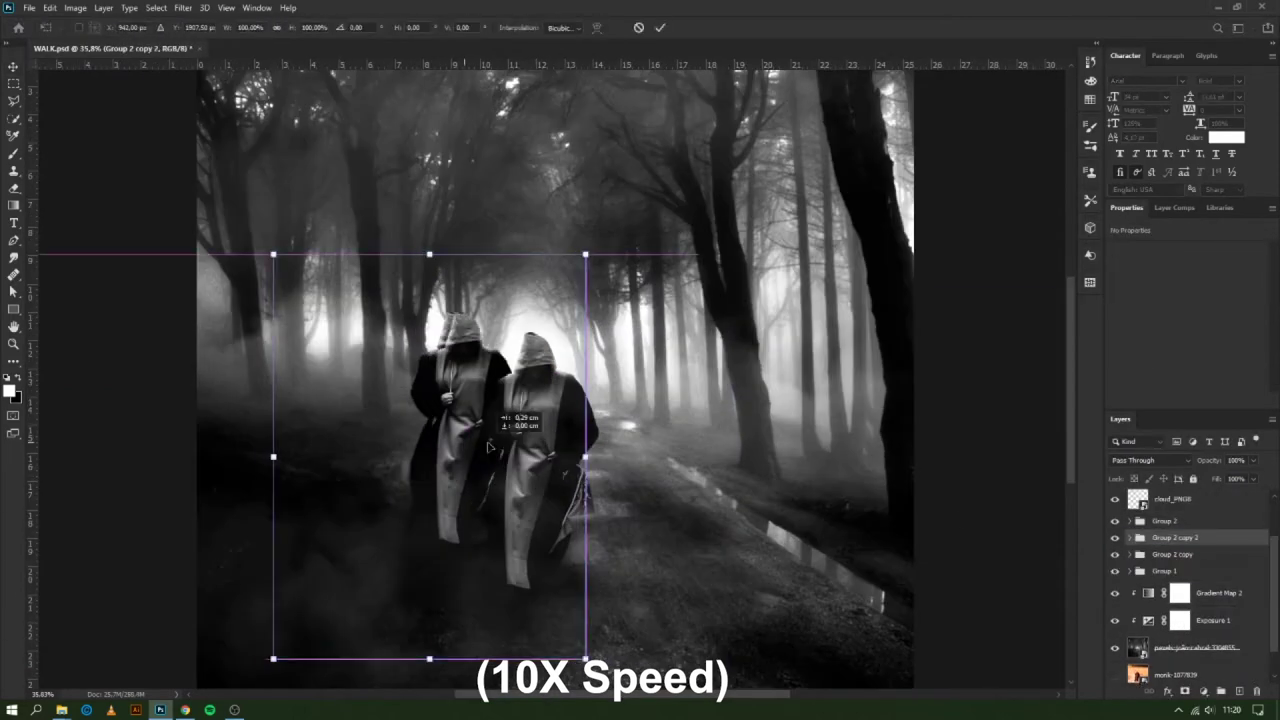
left_click_drag(474, 519, 560, 500)
key("Return")
key("ctrl+j")
key("ctrl+t")
left_click_drag(600, 450, 719, 395)
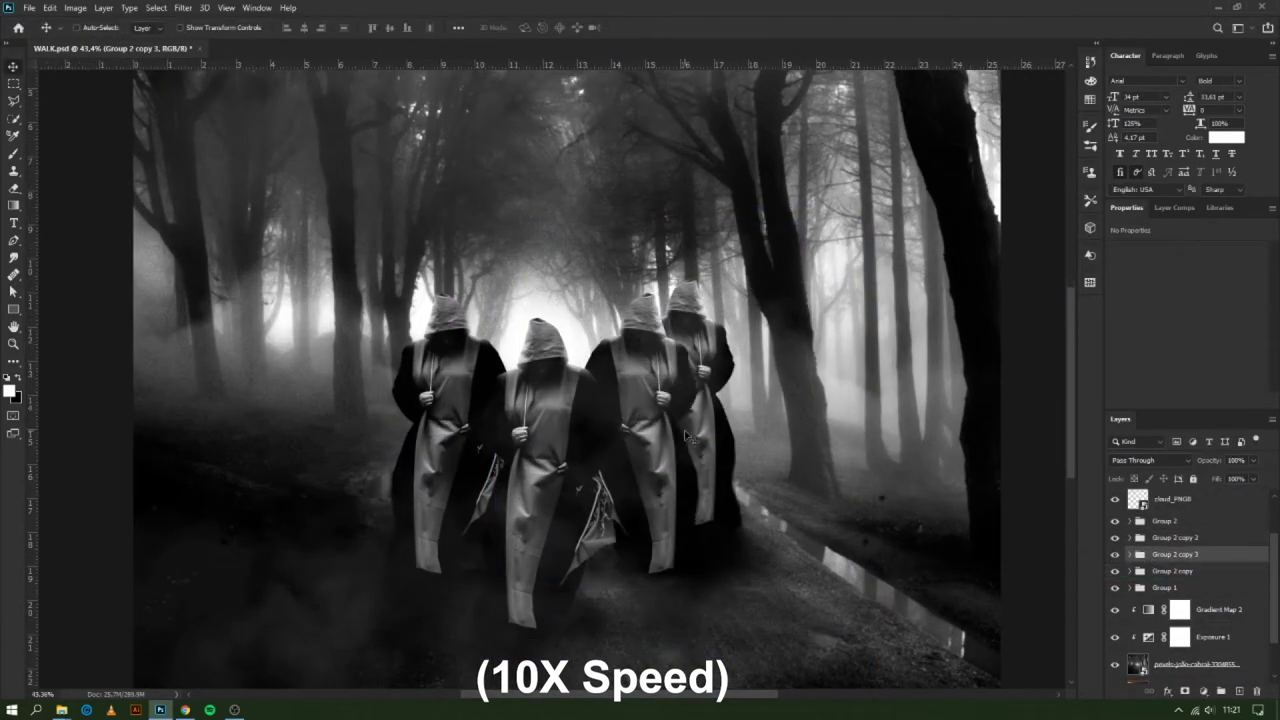
Add a fifth hooded figure copy, flipped horizontally
key("Return")
key("ctrl+j")
key("ctrl+t")
right_click(500, 251)
left_click(565, 591)
key("Return")
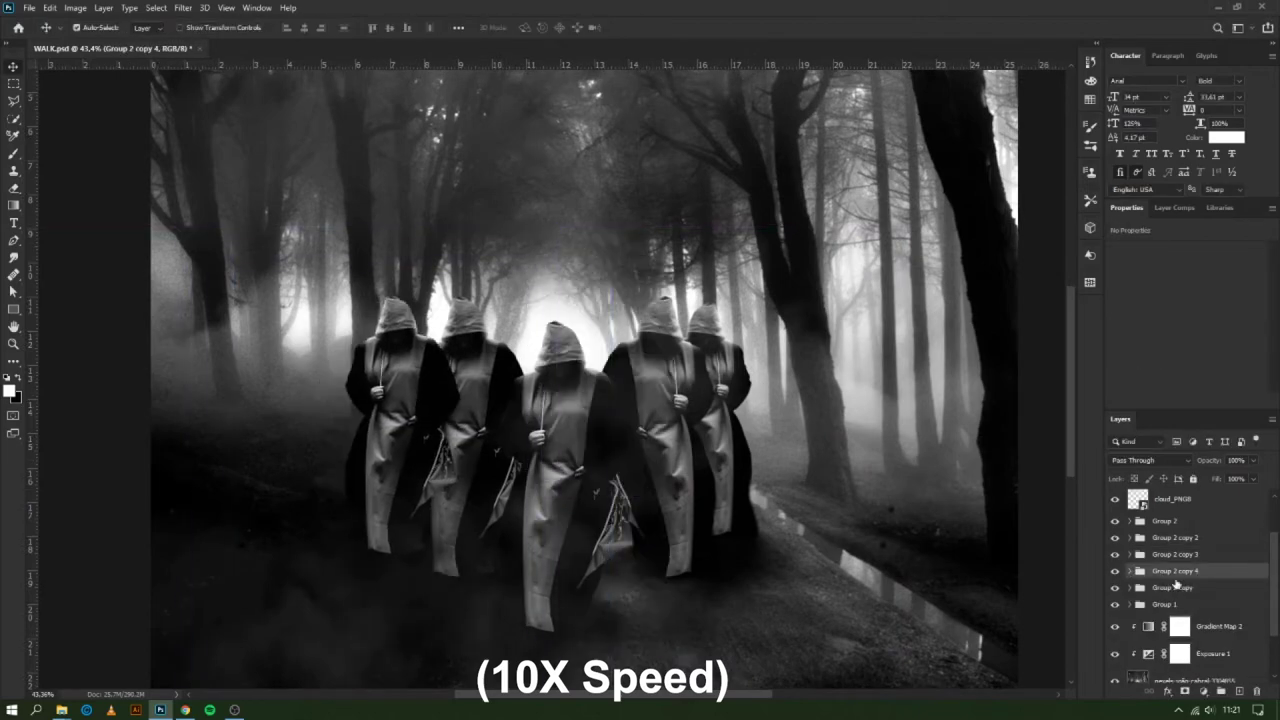
Rename the Group 2 copy 4 group to '5', nudge figures 2 and 3, and hide extra groups
double_click(1172, 587)
type("5")
key("Return")
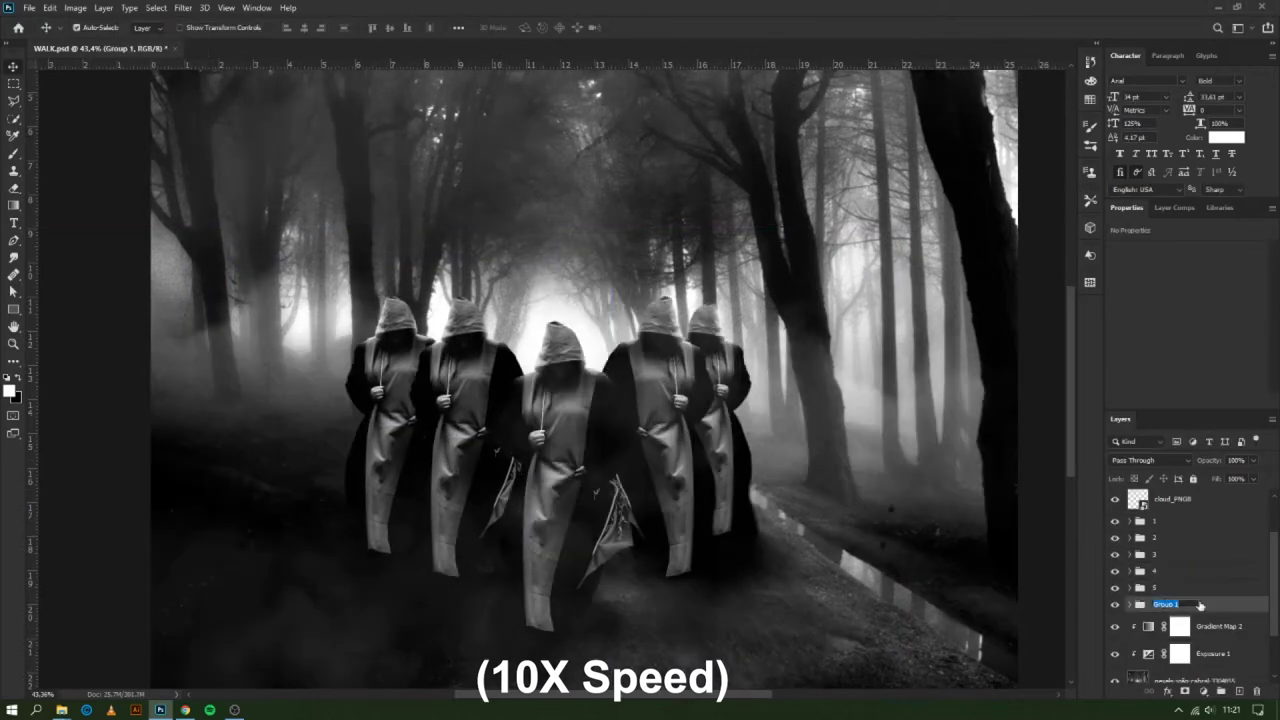
key("ctrl+minus")
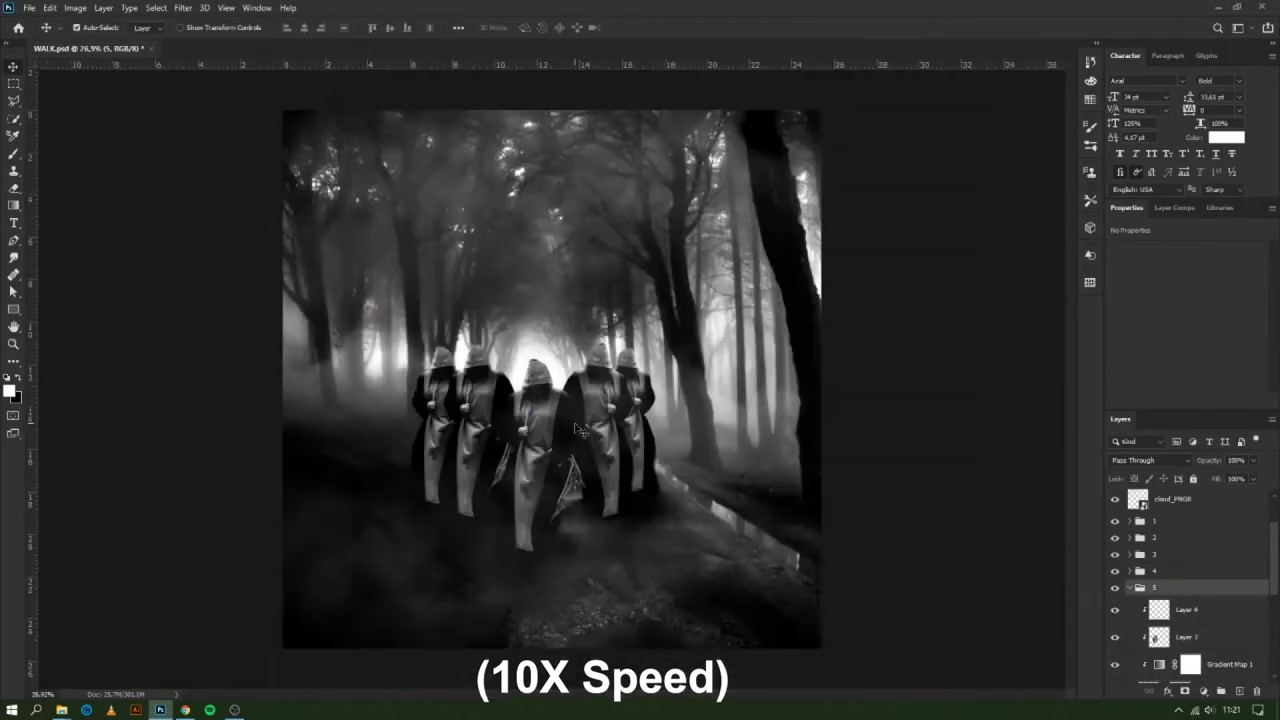
left_click(1154, 537)
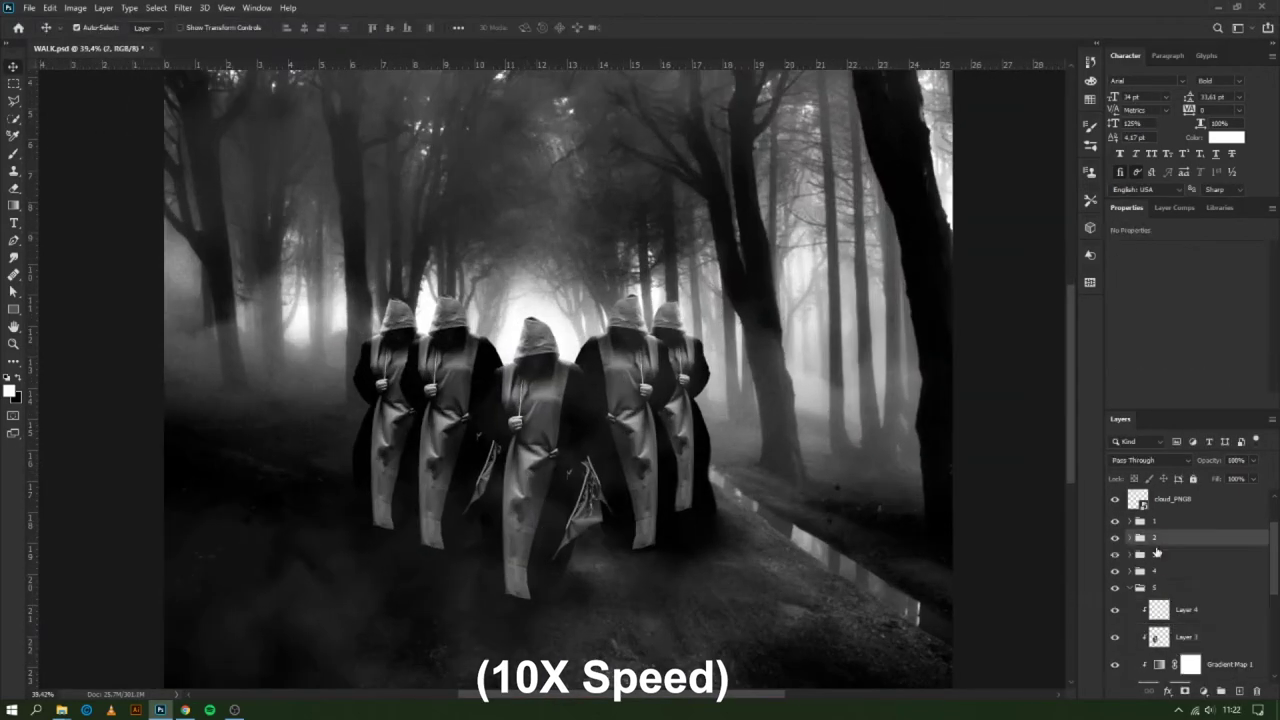
left_click_drag(580, 430, 557, 421)
left_click(1115, 570)
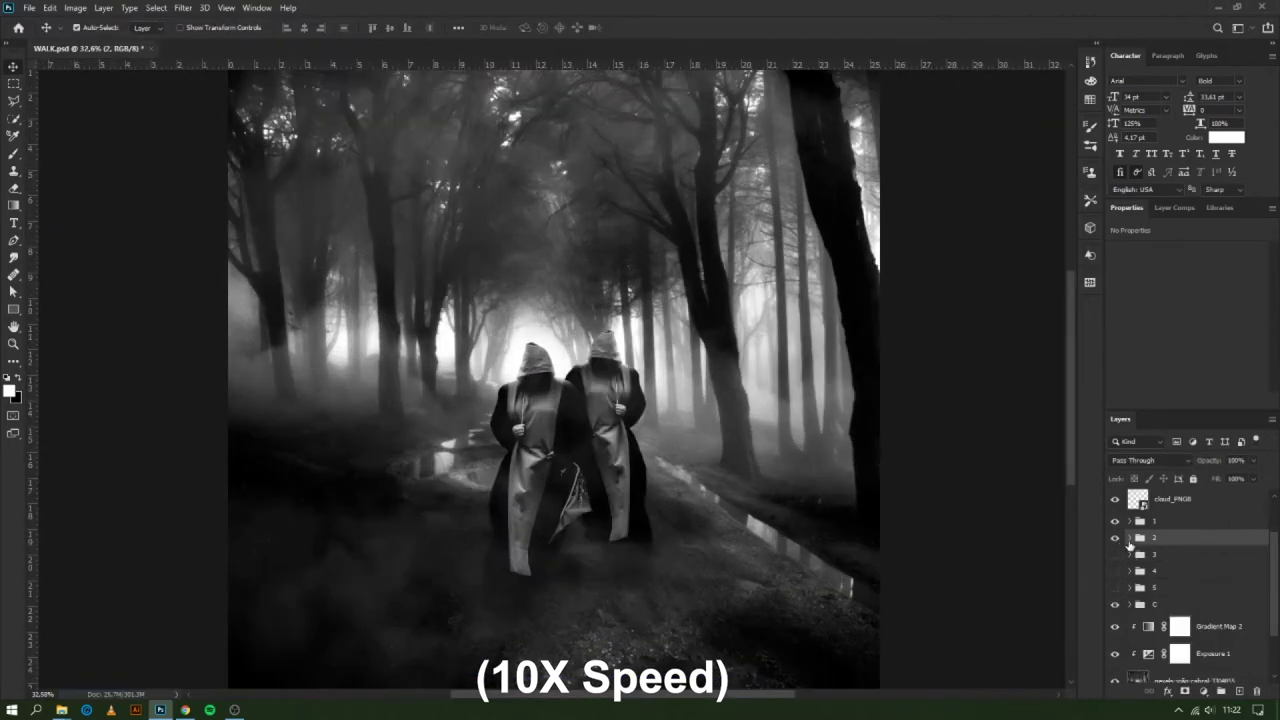
Discard a trial gradient map, then show figure group 4 and move it onto the path
left_click(1192, 691)
left_click(1160, 256)
left_click(1240, 174)
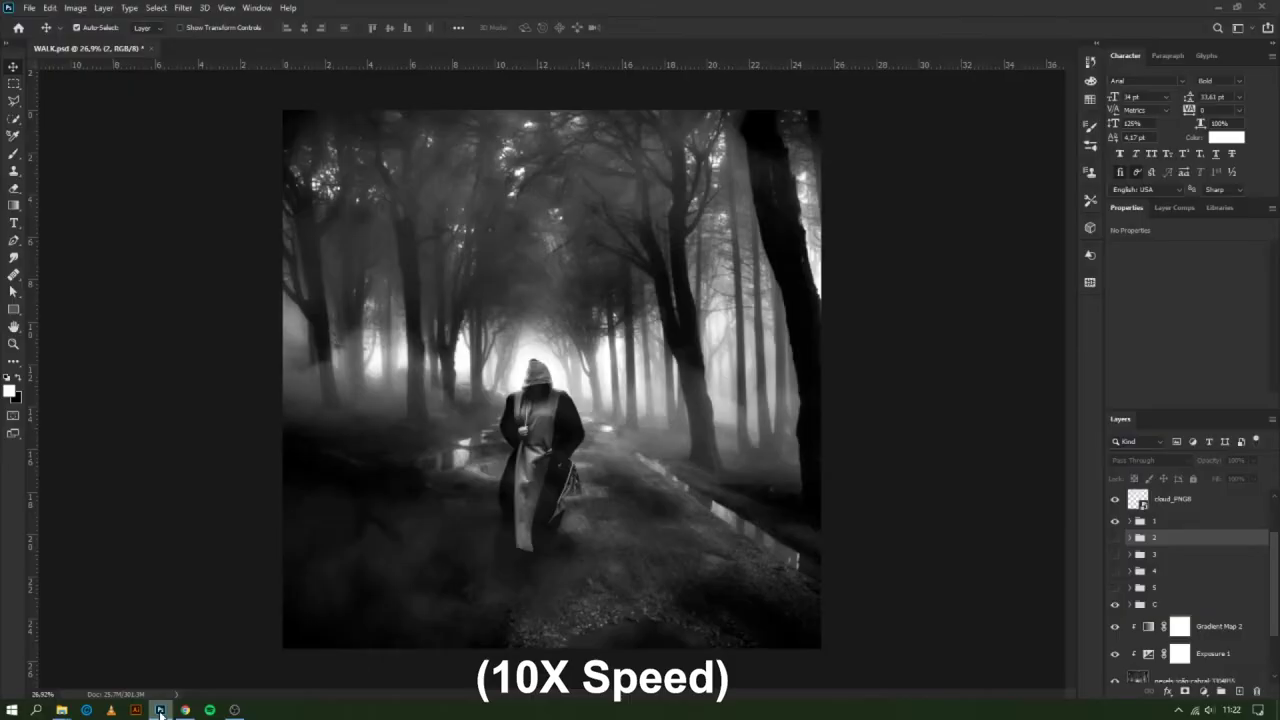
scroll(540, 420, "up", 3)
left_click(1115, 570)
left_click(1154, 570)
key("ctrl+t")
left_click_drag(576, 450, 576, 460)
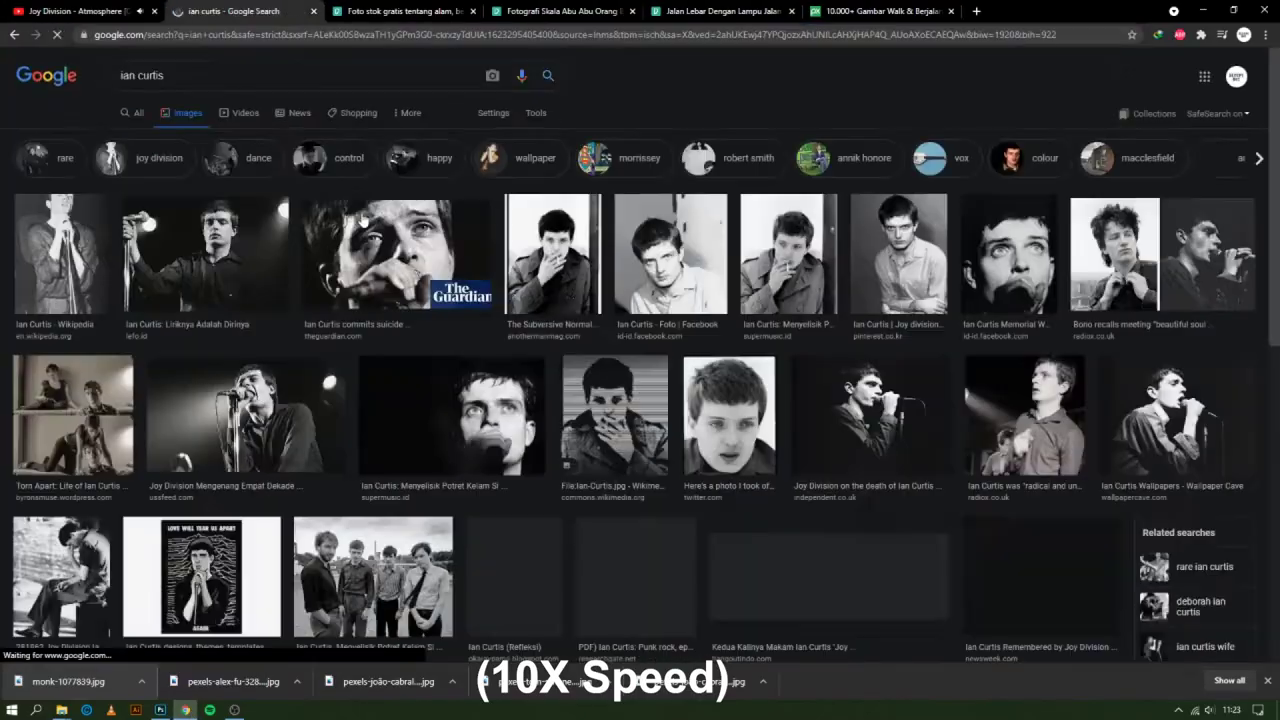
Preview Ian Curtis photos in Google Images and open the Pictures downloads folder
left_click(660, 470)
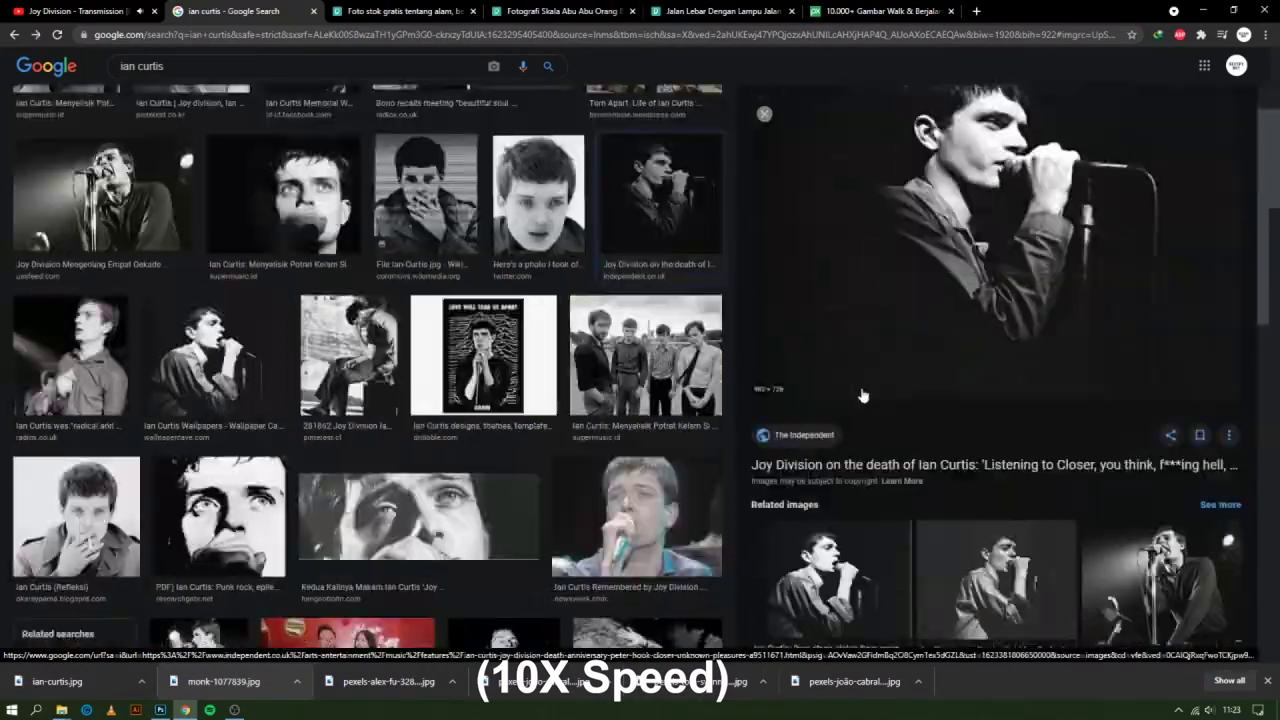
left_click(75, 10)
left_click(624, 545)
left_click(238, 10)
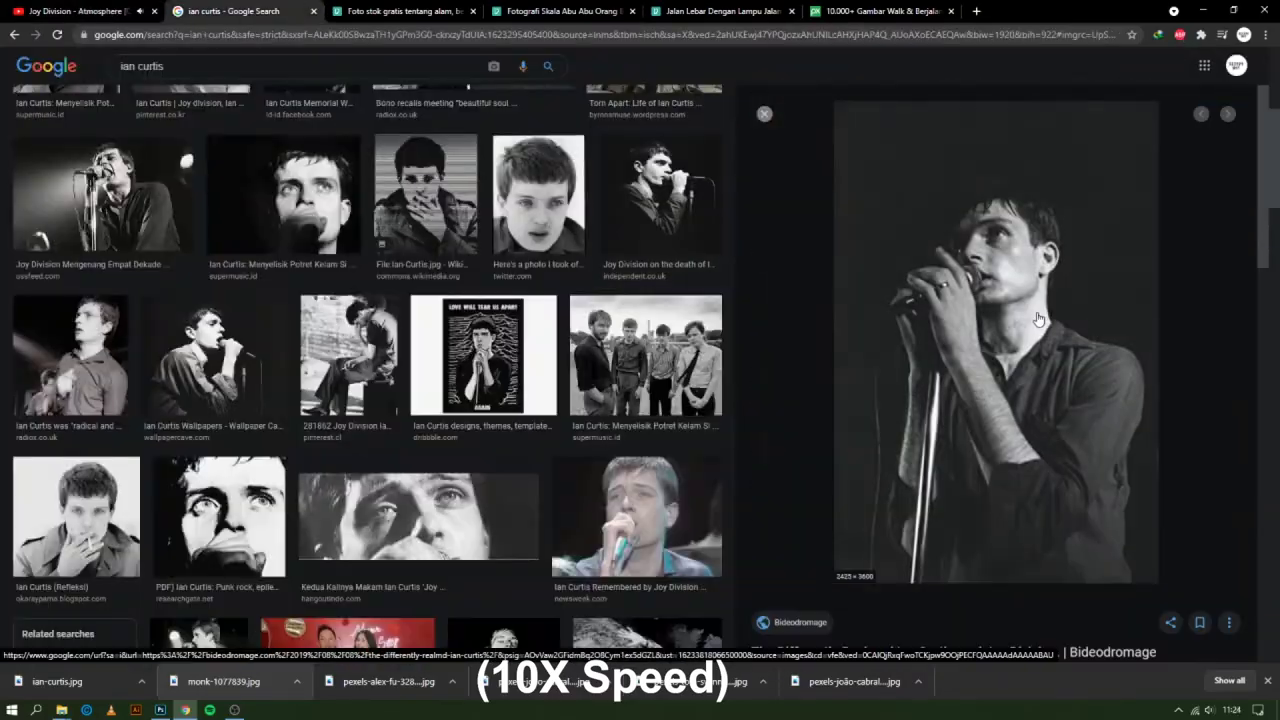
left_click(61, 710)
Place ian-curtis.jpg onto the forest canvas, sized above the monk
left_click_drag(305, 200, 902, 512)
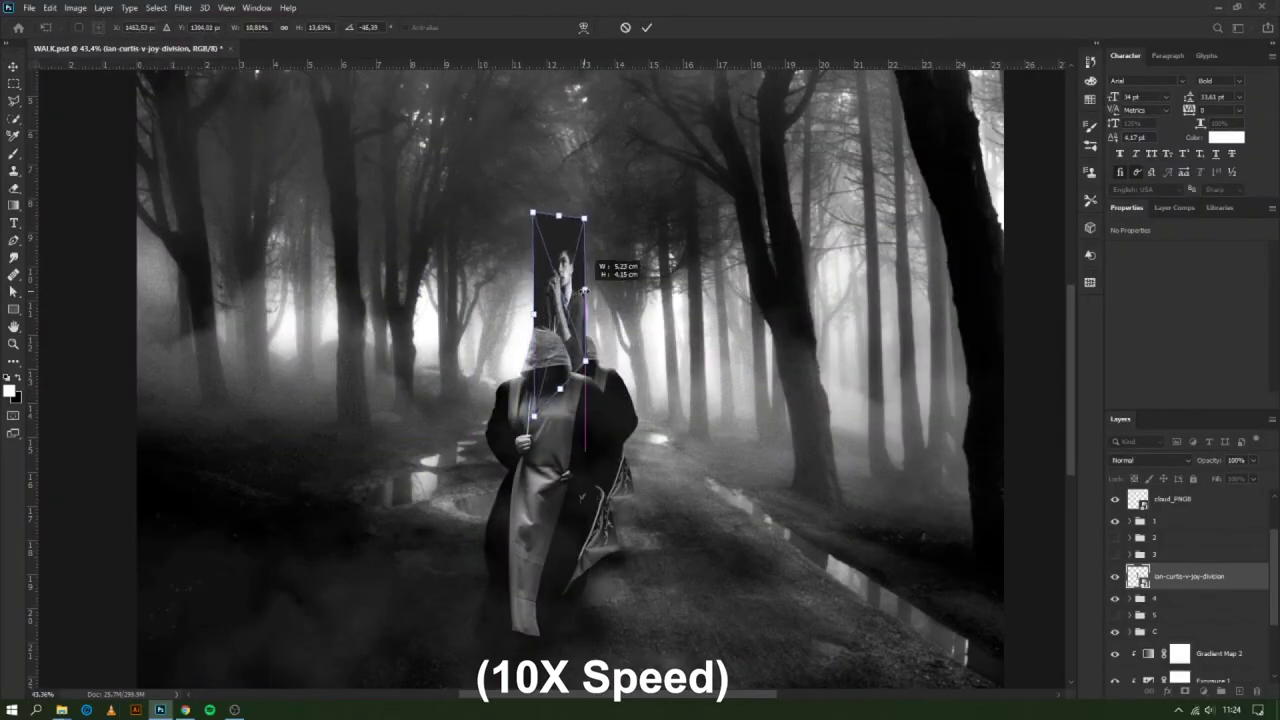
key("Return")
scroll(531, 160, "up", 3)
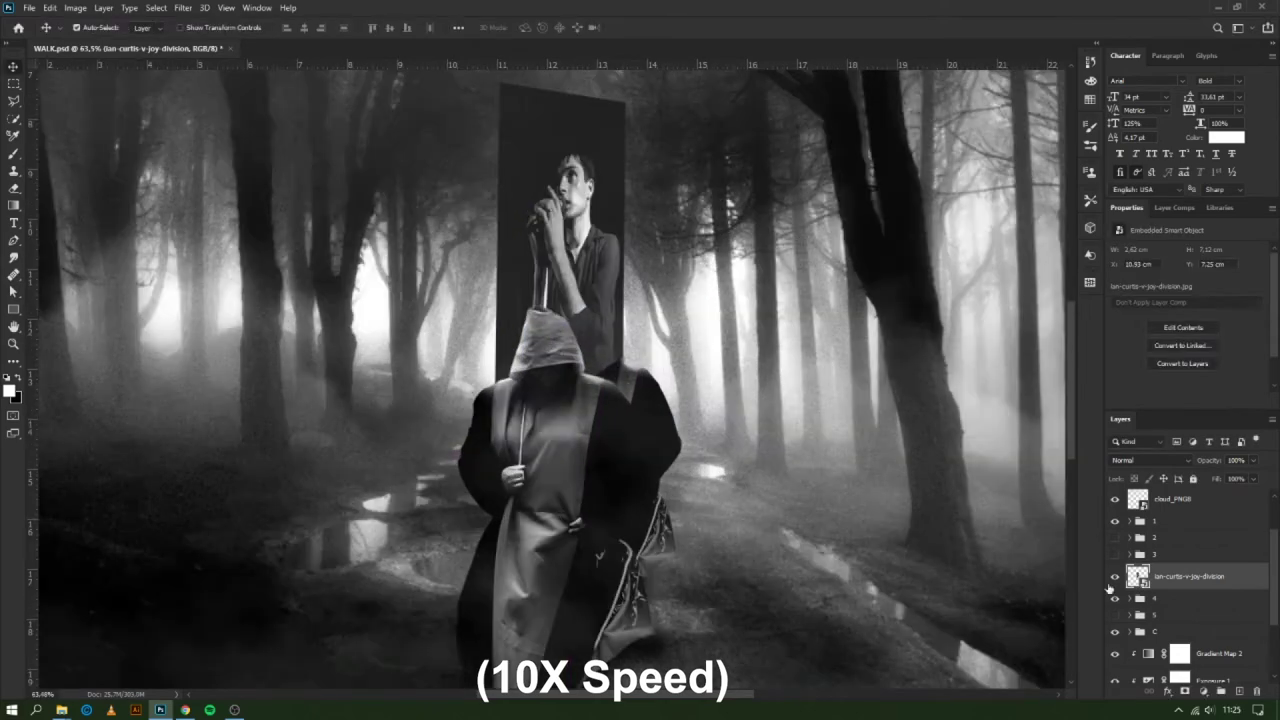
Add a layer mask to the photo and paint black with the Brush around the hood
left_click(1202, 691)
key("b")
key("ctrl+d")
key("x")
scroll(511, 401, "up", 2)
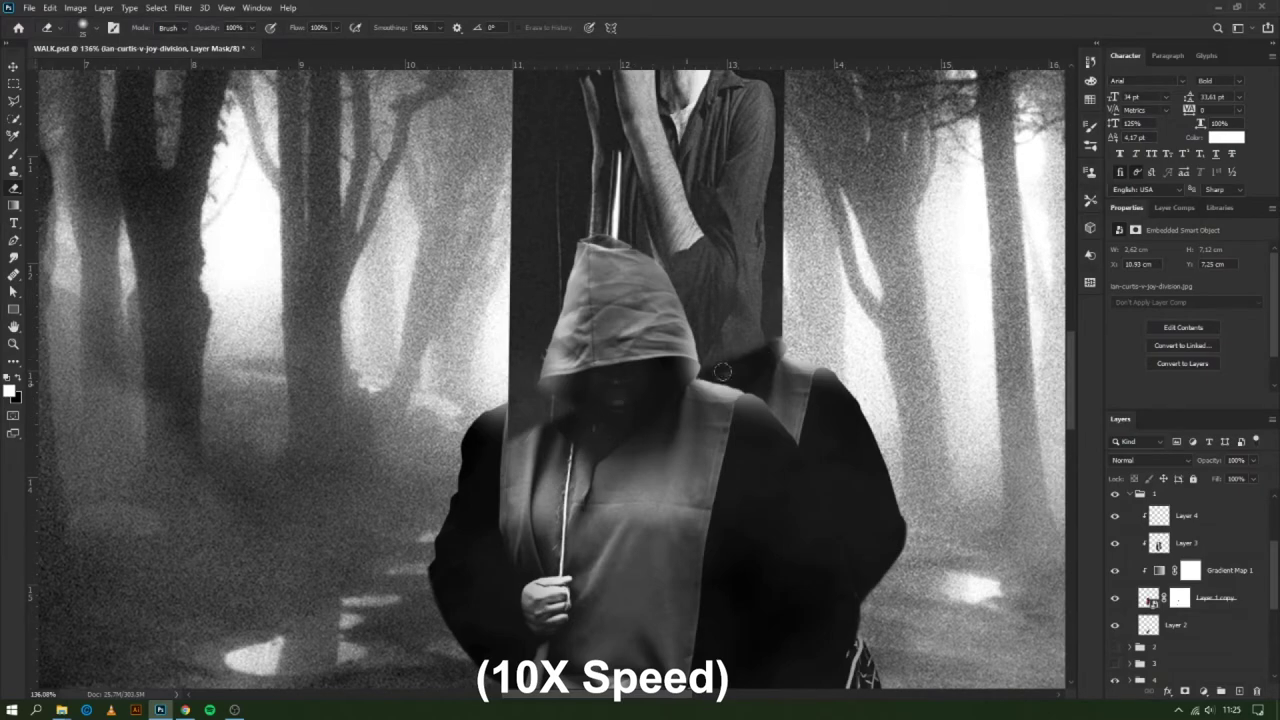
key("x")
scroll(722, 372, "down", 3)
scroll(639, 439, "up", 4)
scroll(668, 383, "down", 3)
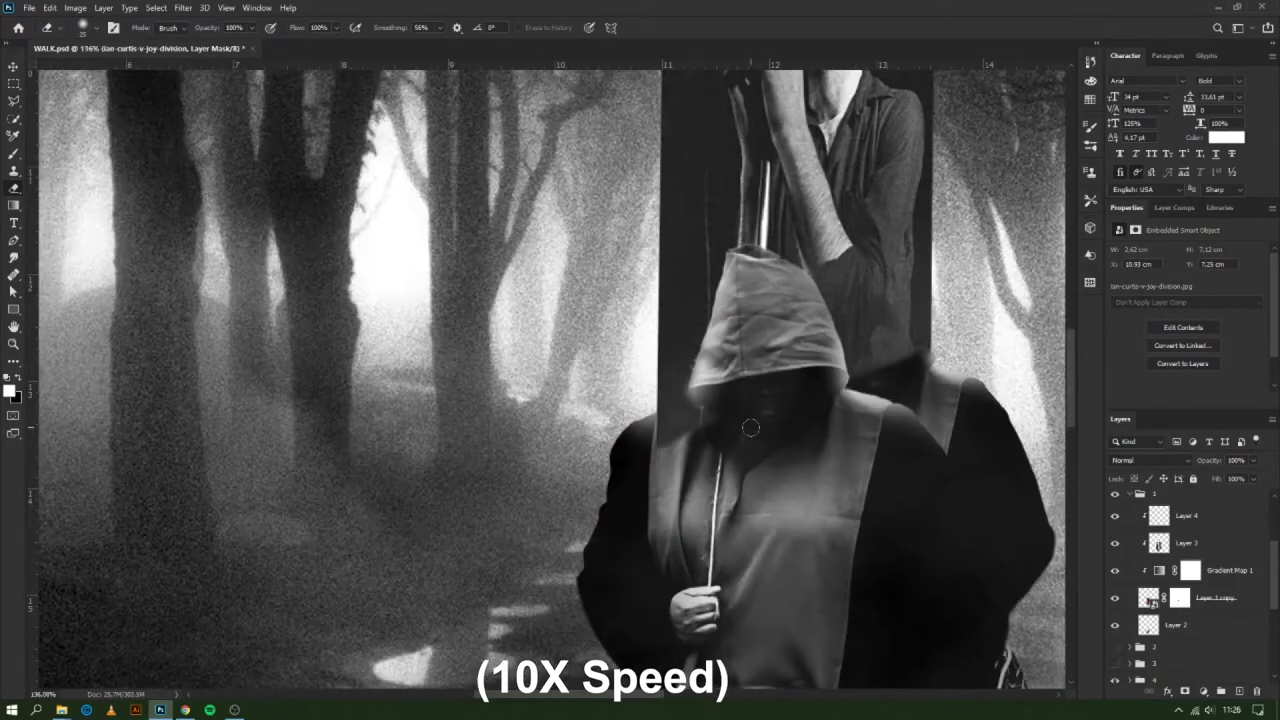
key("v")
scroll(640, 420, "down", 3)
scroll(644, 433, "up", 3)
scroll(580, 432, "down", 5)
scroll(530, 432, "up", 5)
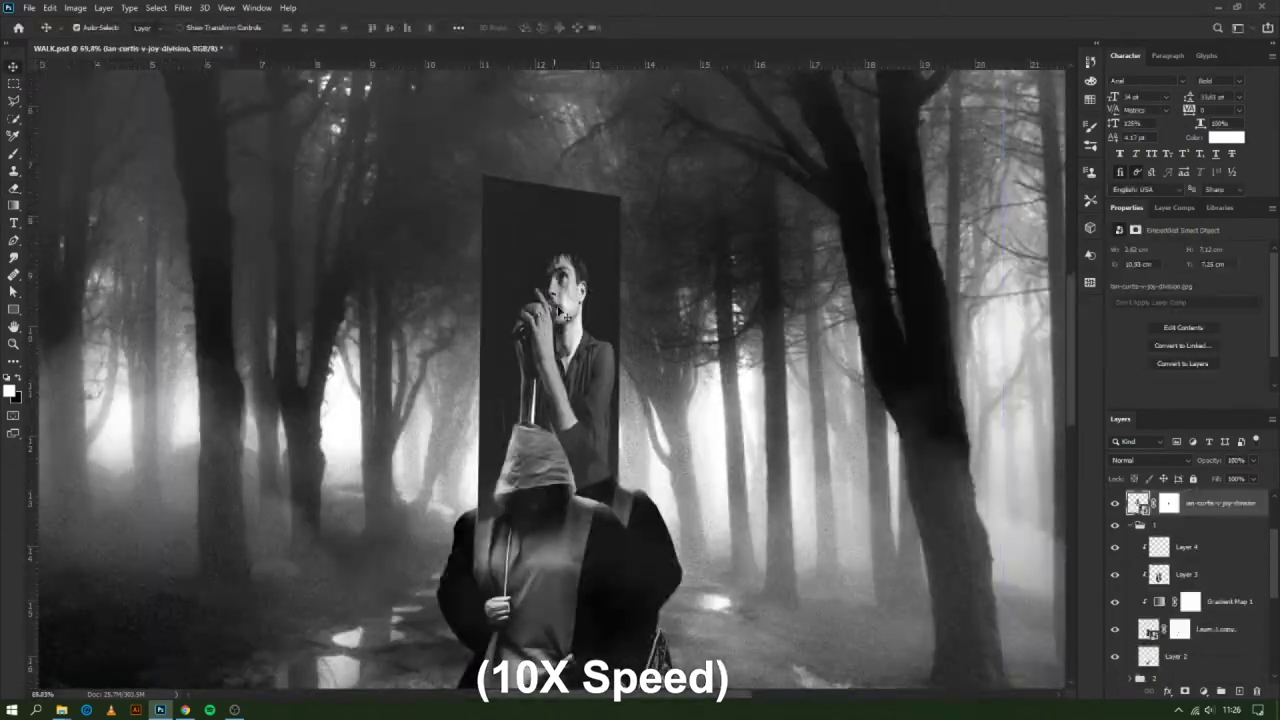
scroll(520, 400, "down", 3)
scroll(515, 380, "down", 2)
scroll(508, 340, "up", 2)
scroll(508, 340, "up", 2)
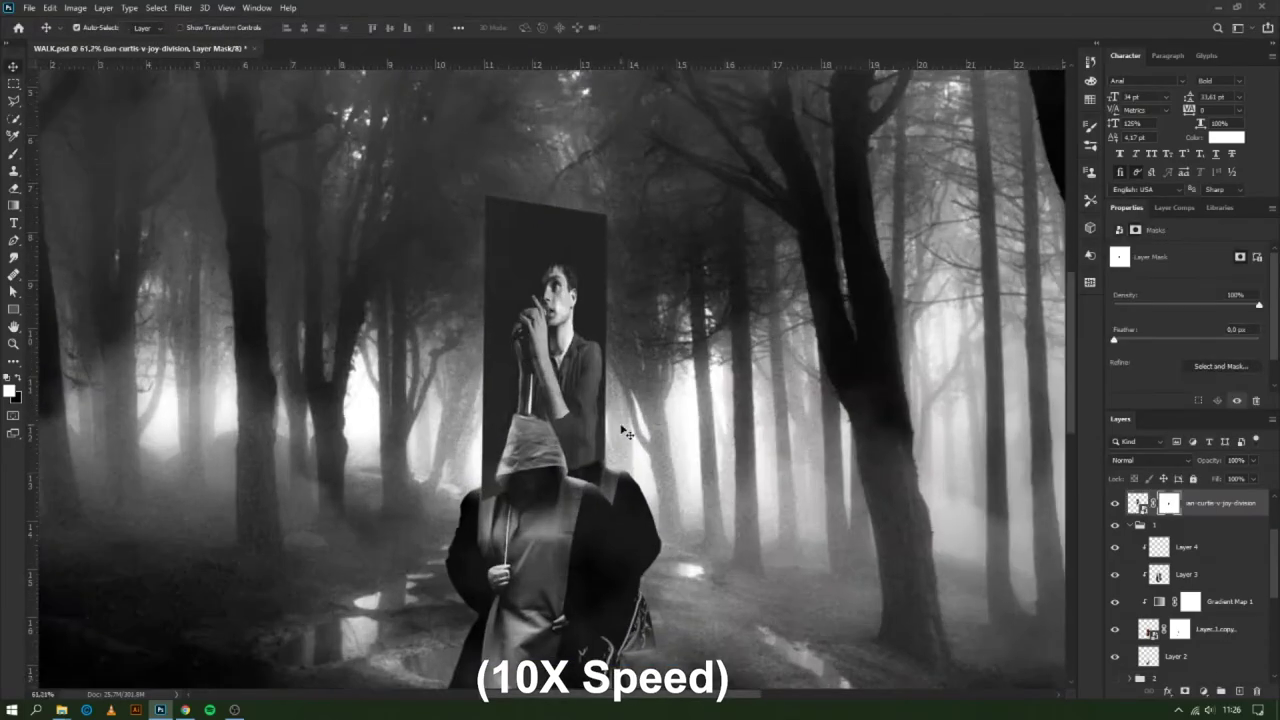
Reposition the Ian Curtis photo above the monk and distort it into an upright sign
left_click_drag(525, 400, 520, 455)
left_click_drag(519, 571, 500, 320)
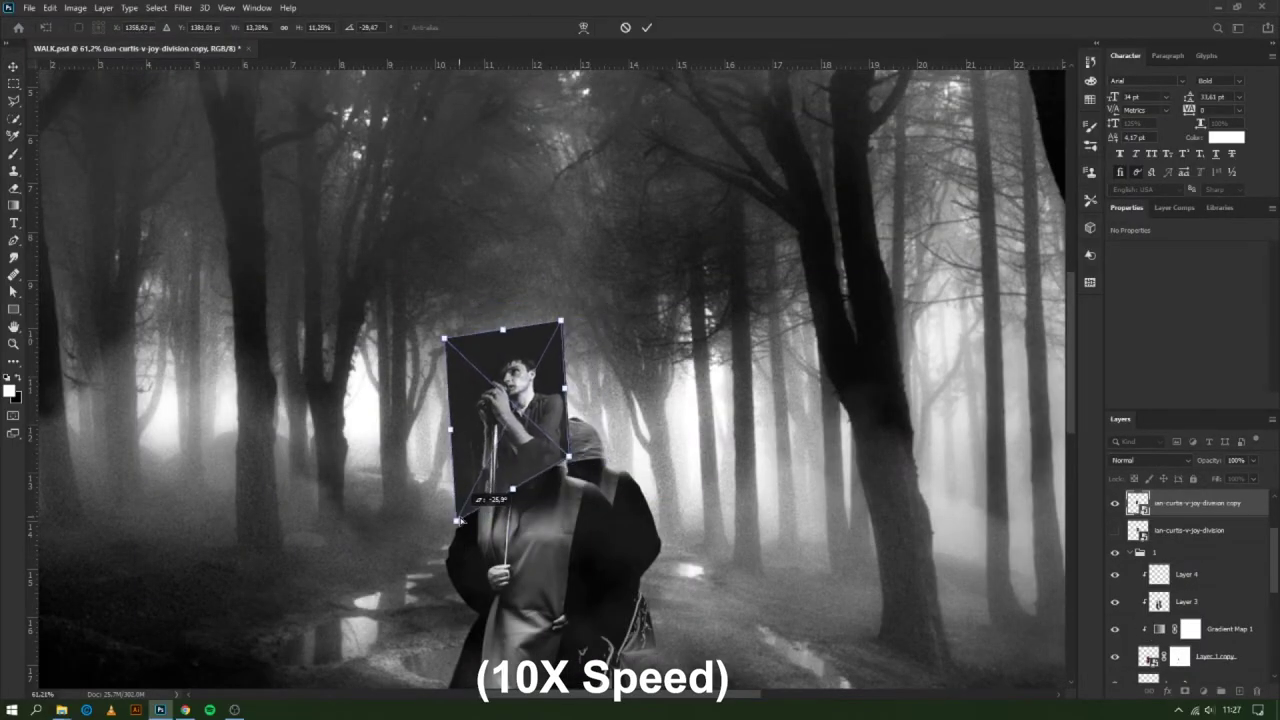
scroll(593, 382, "up", 2)
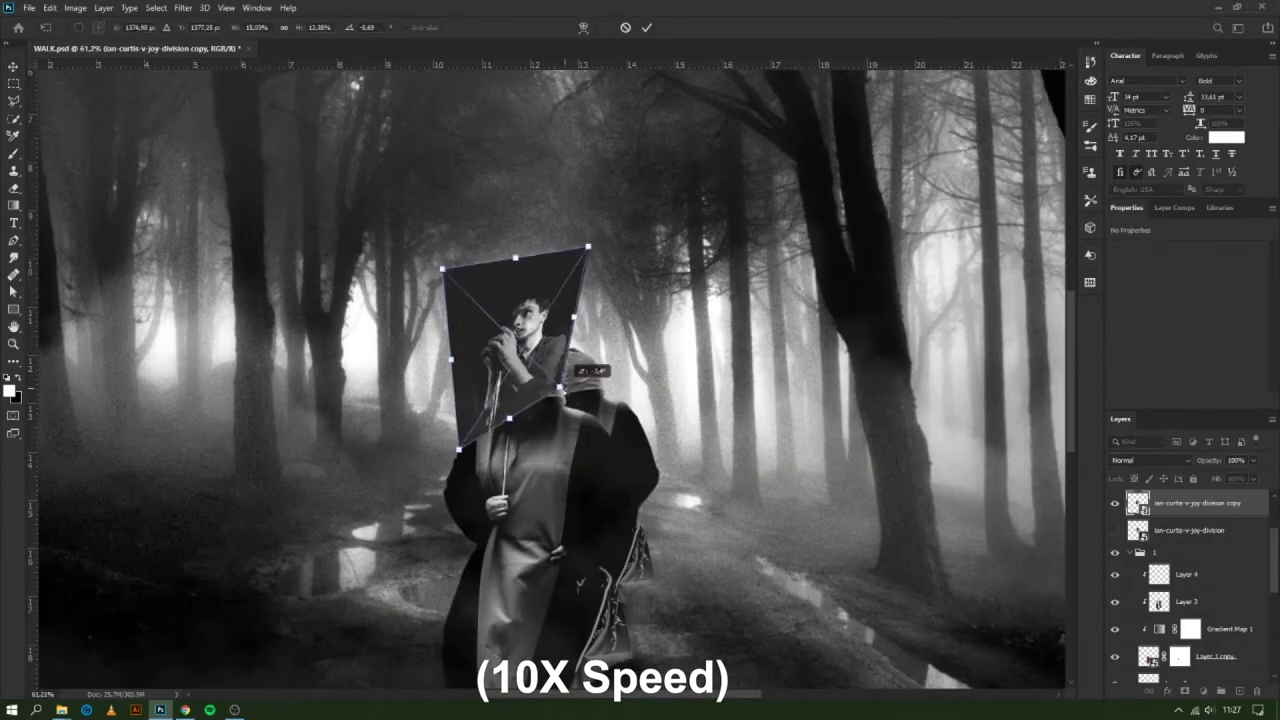
scroll(580, 390, "down", 3)
scroll(560, 380, "up", 3)
left_click_drag(560, 370, 537, 425)
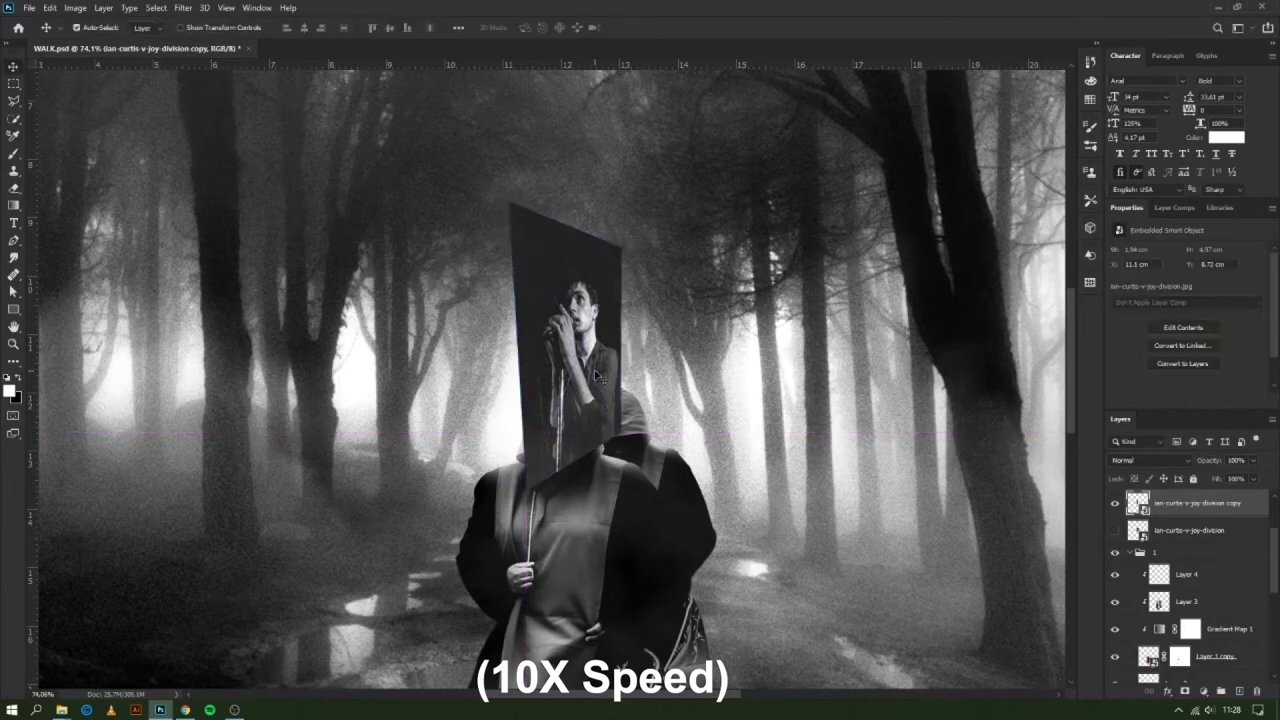
scroll(595, 374, "up", 5)
scroll(595, 380, "down", 5)
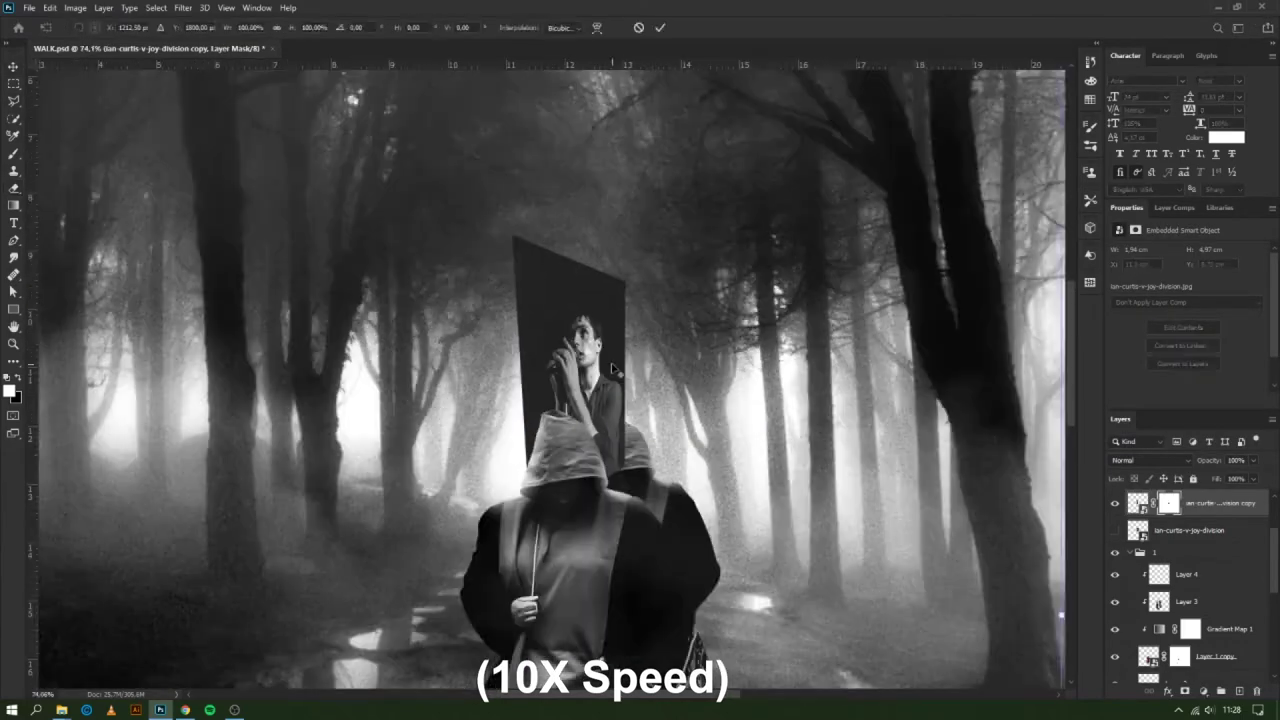
scroll(595, 380, "up", 4)
Delete the photo copy's layer mask, then rotate and perspective-reshape the photo
right_click(1169, 503)
left_click(1180, 526)
key("ctrl+t")
left_click_drag(600, 540, 594, 549)
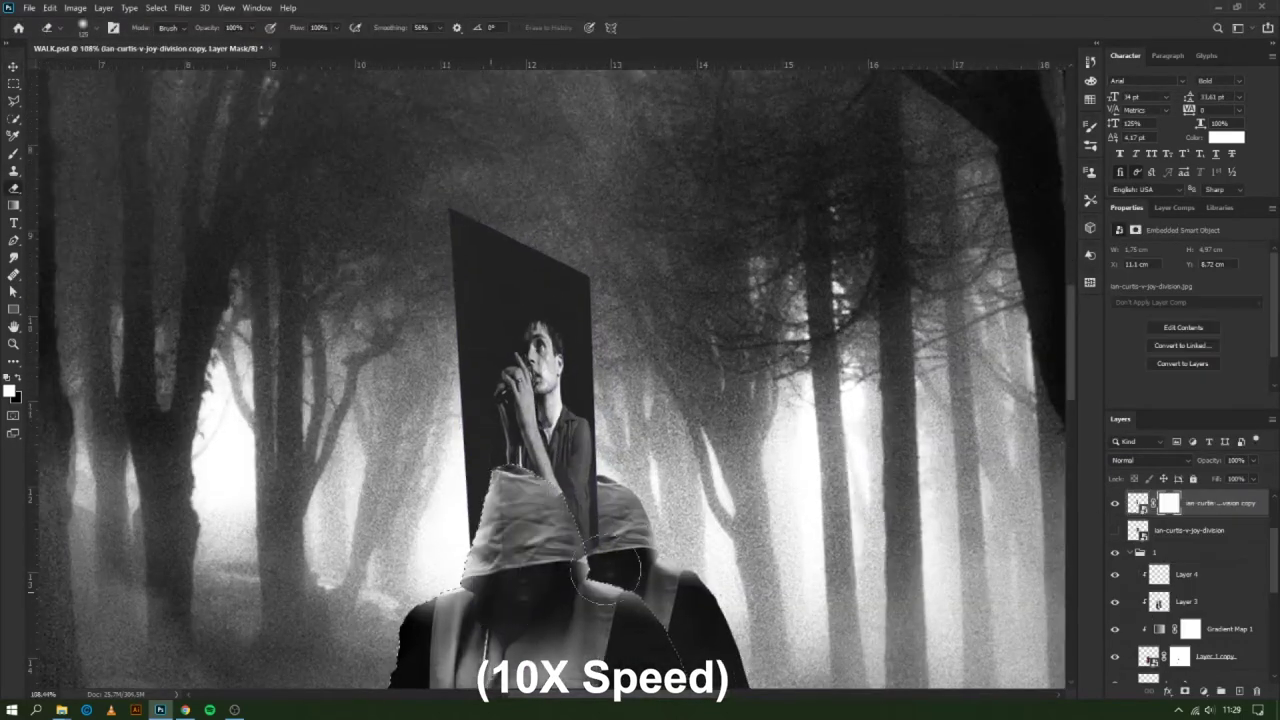
scroll(640, 535, "down", 2)
scroll(600, 450, "up", 3)
key("ctrl+t")
left_click_drag(560, 480, 567, 548)
scroll(620, 590, "down", 3)
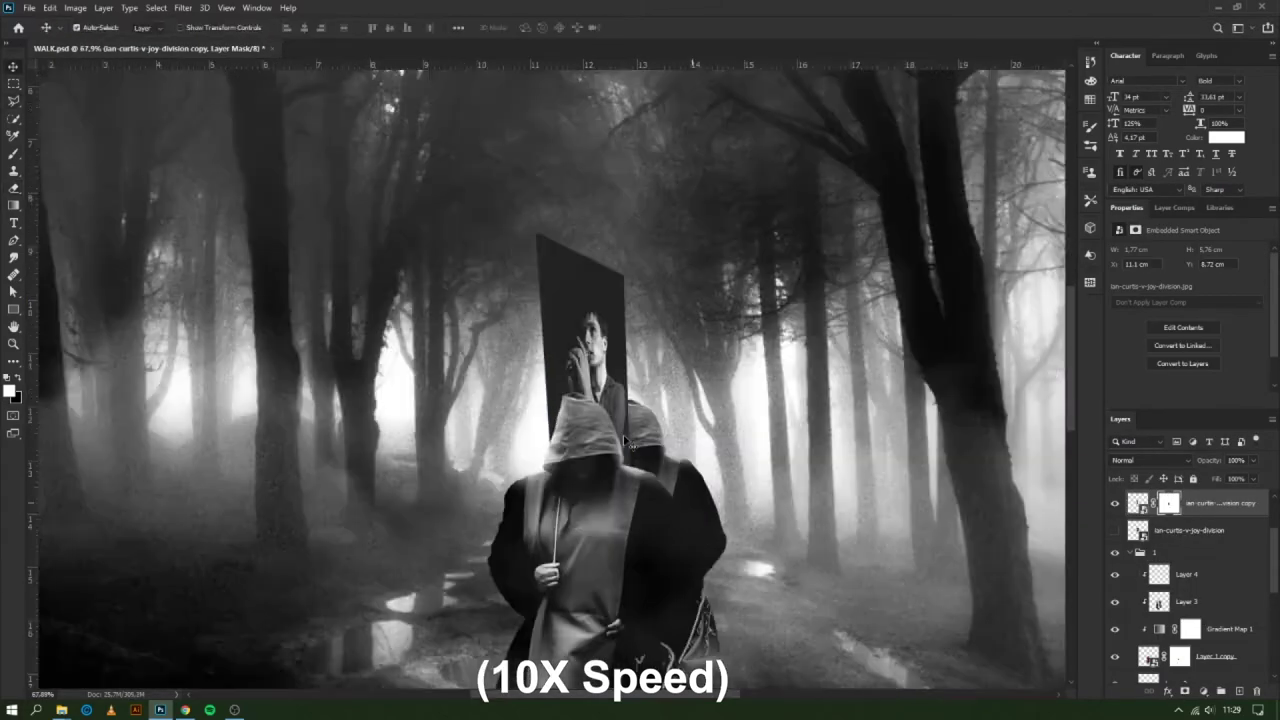
scroll(600, 450, "up", 4)
Commit the sign photo's transform and set up the Brush for masking
key("v")
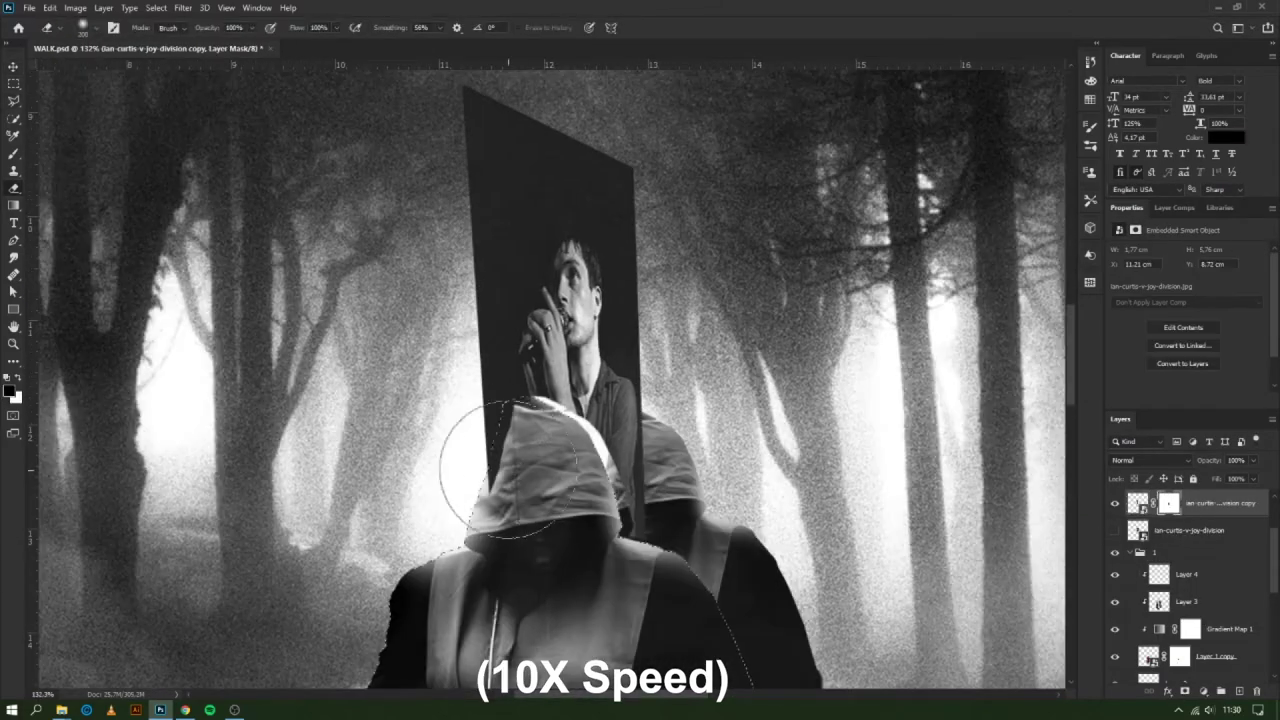
scroll(573, 397, "down", 3)
key("ctrl+t")
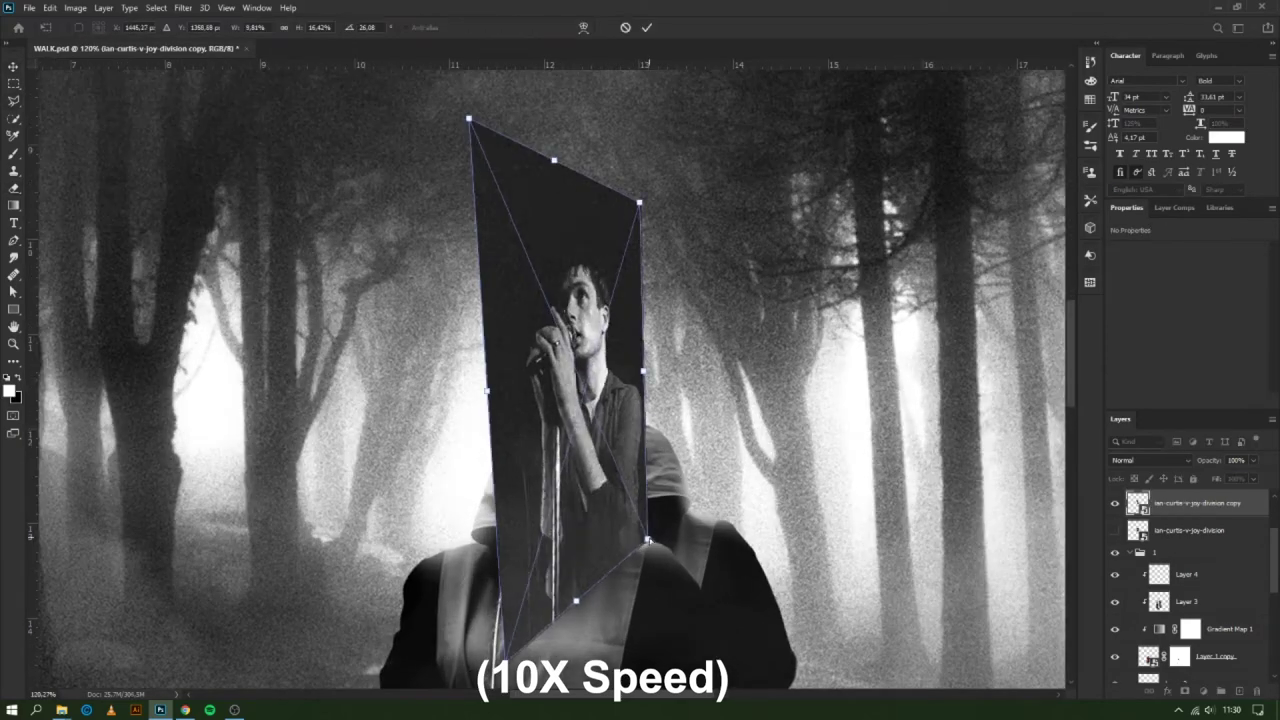
scroll(600, 400, "down", 3)
key("Return")
scroll(712, 424, "up", 5)
key("ctrl+t")
key("Return")
key("b")
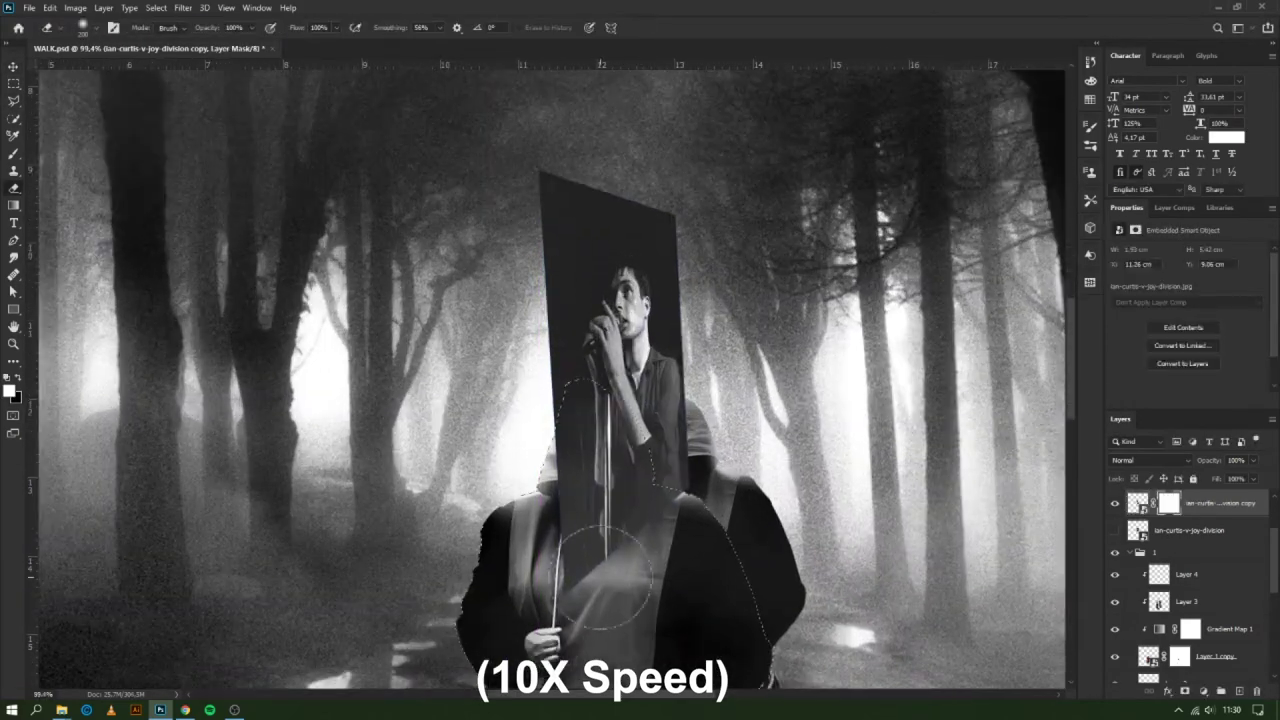
scroll(590, 498, "down", 3)
scroll(600, 450, "up", 3)
Add an Exposure adjustment to the sign photo and copy the song title
left_click(1137, 557)
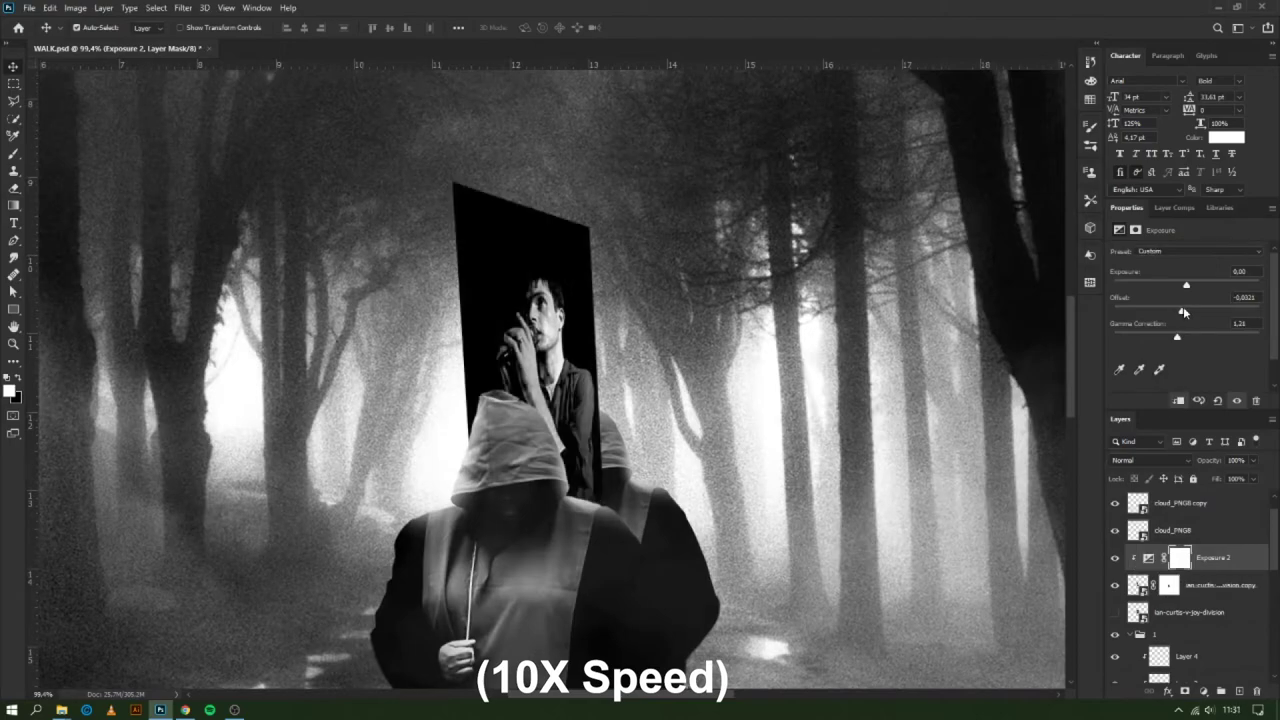
scroll(560, 390, "down", 4)
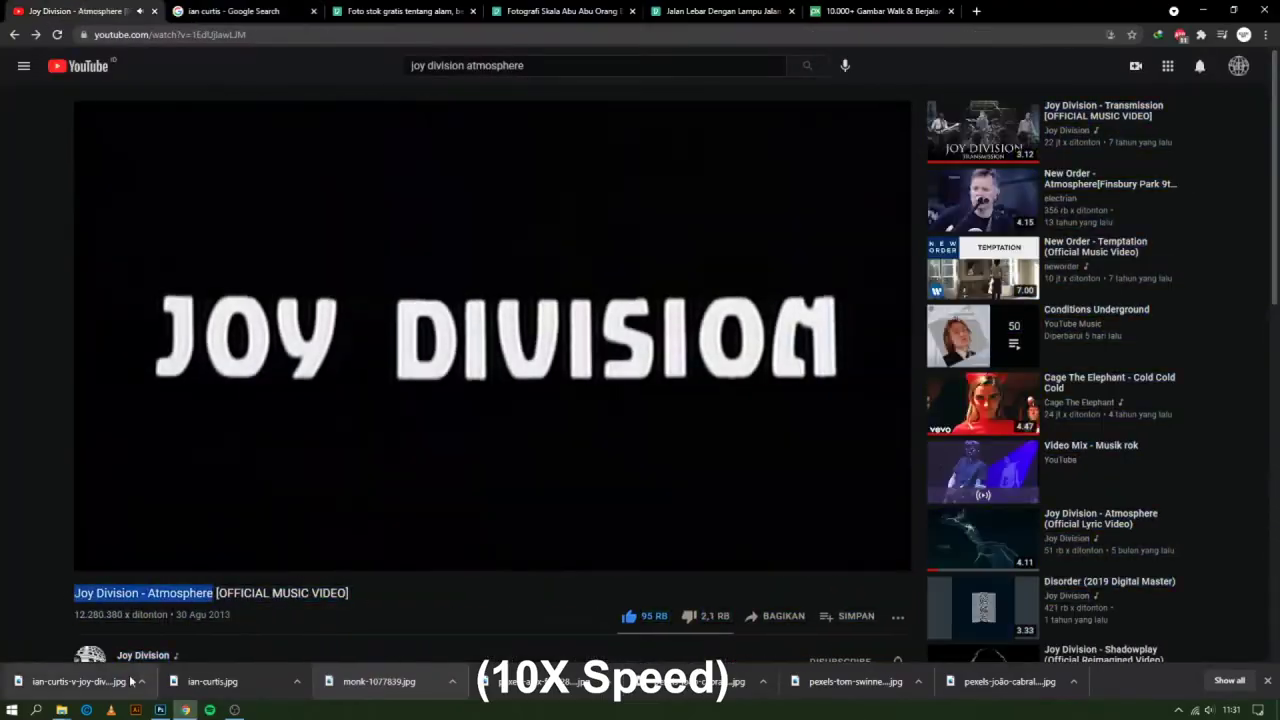
key("ctrl+j")
Paste the song title with the Type tool and trim it to just 'Atmosphere'
key("t")
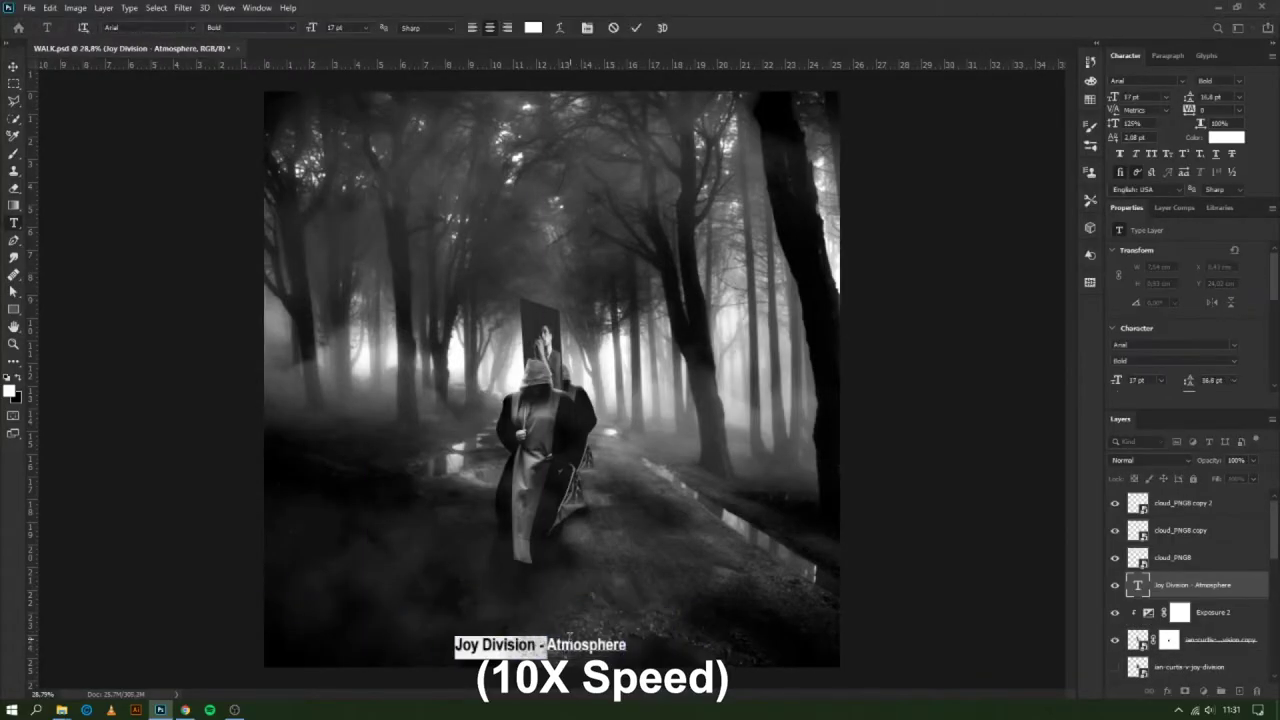
key("BackSpace")
scroll(568, 640, "down", 1)
Set the 'Atmosphere' title font to Birch Std
left_click(1133, 80)
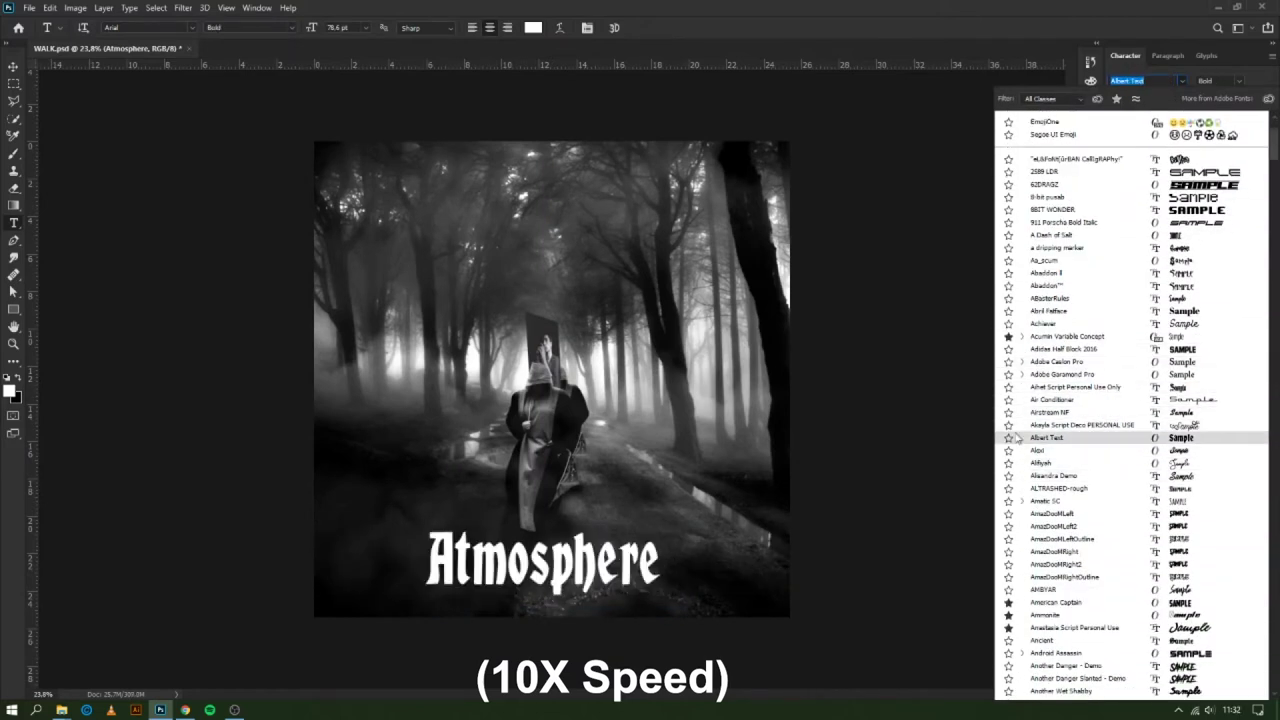
scroll(1016, 437, "down", 3)
scroll(1040, 470, "down", 3)
scroll(1060, 500, "down", 2)
scroll(1079, 532, "down", 3)
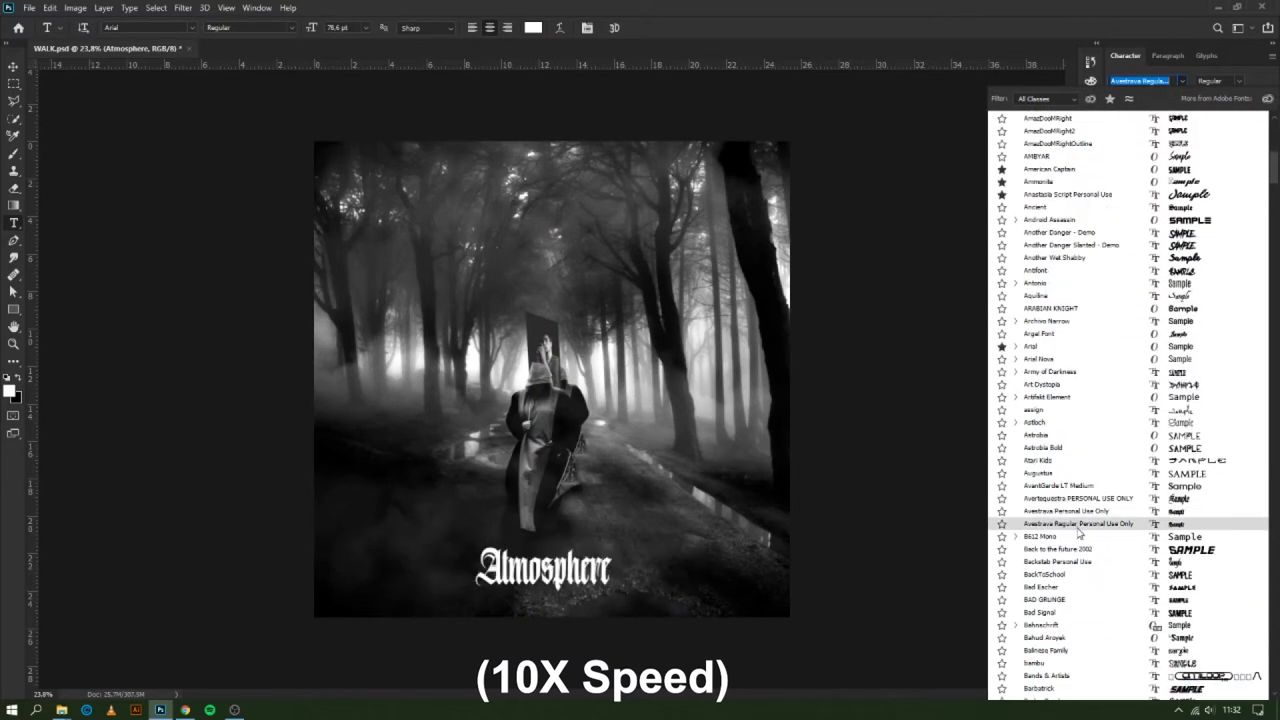
scroll(1080, 520, "down", 3)
scroll(1085, 510, "down", 3)
scroll(1095, 510, "down", 3)
scroll(1100, 515, "down", 3)
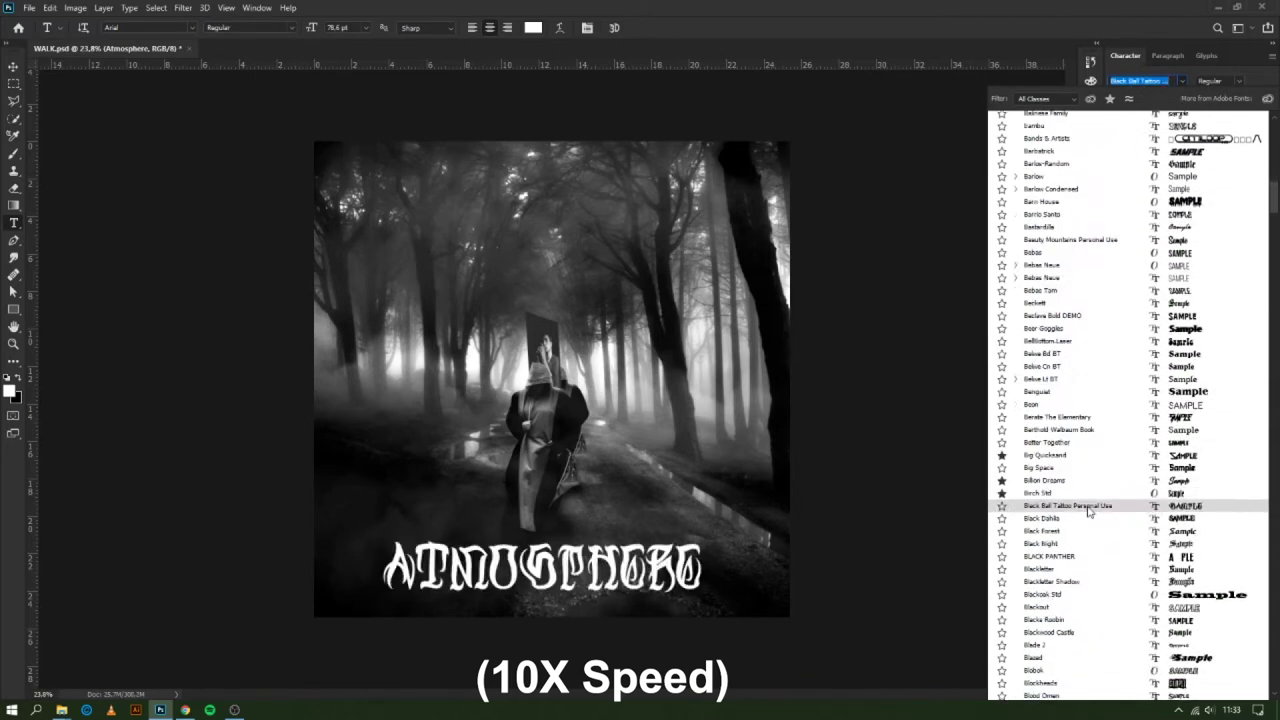
left_click(1085, 493)
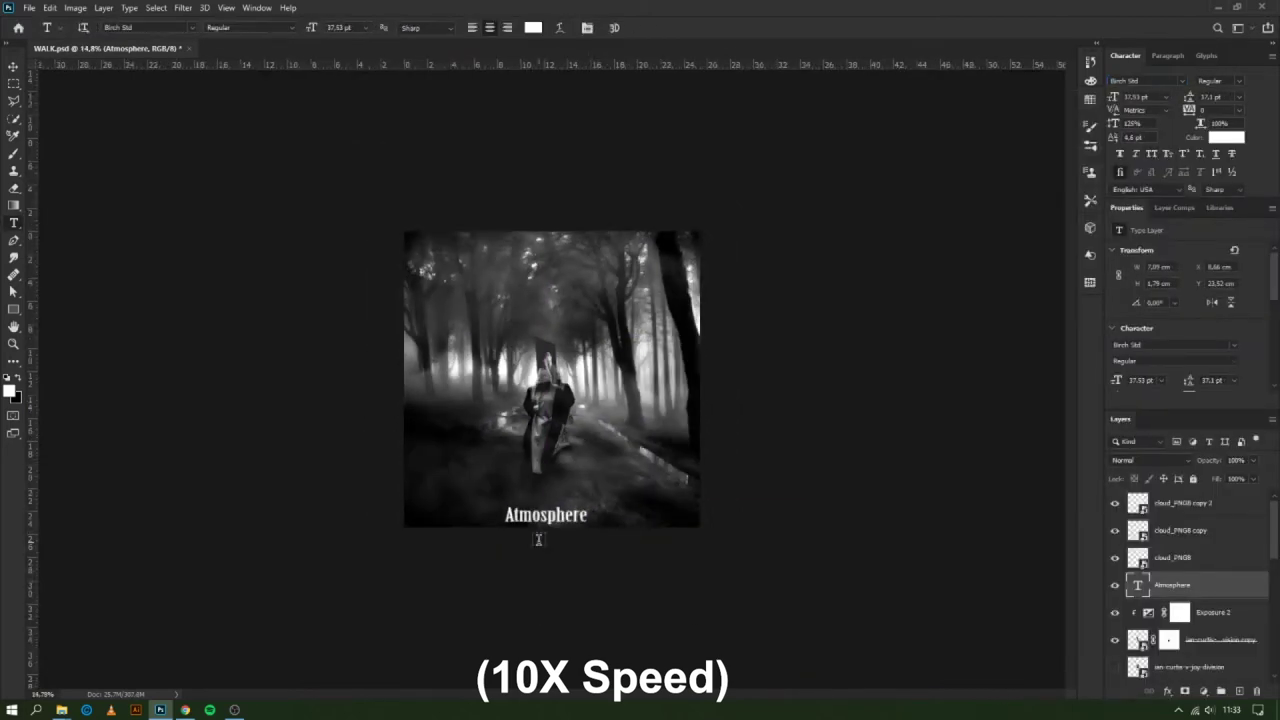
scroll(542, 450, "up", 2)
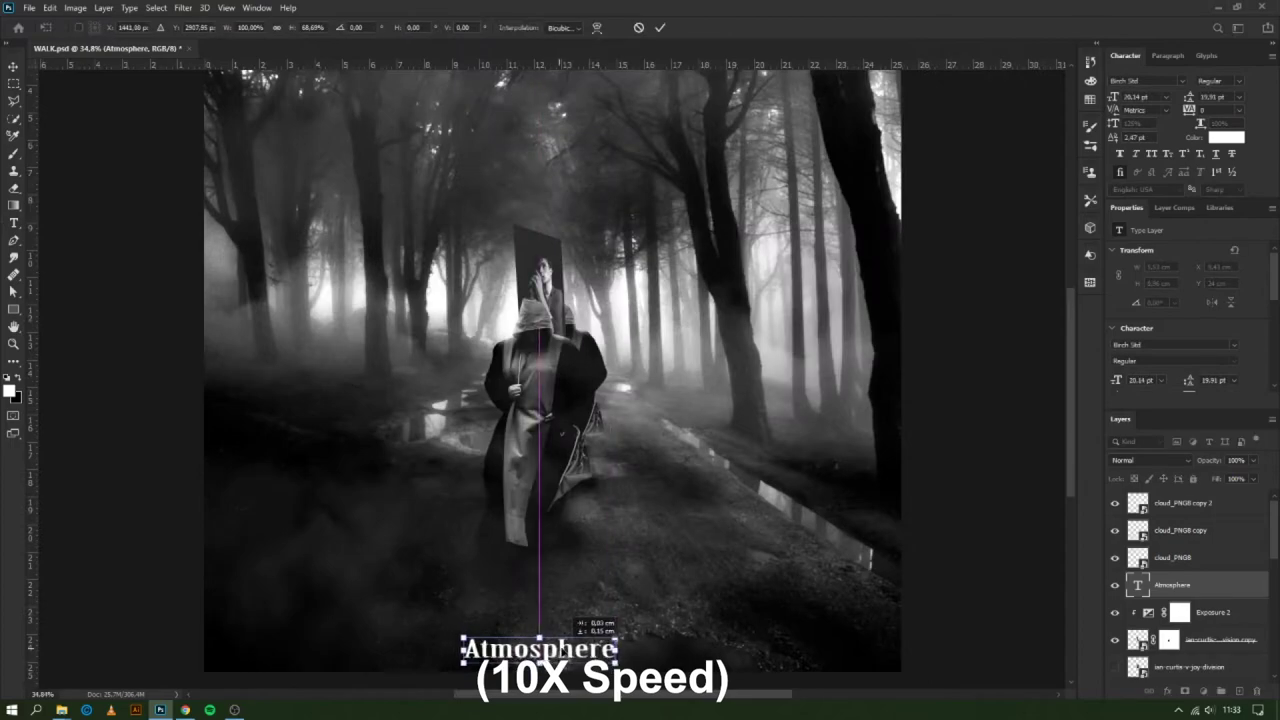
scroll(562, 648, "down", 1)
left_click(1150, 80)
scroll(1150, 400, "down", 5)
scroll(1150, 400, "down", 3)
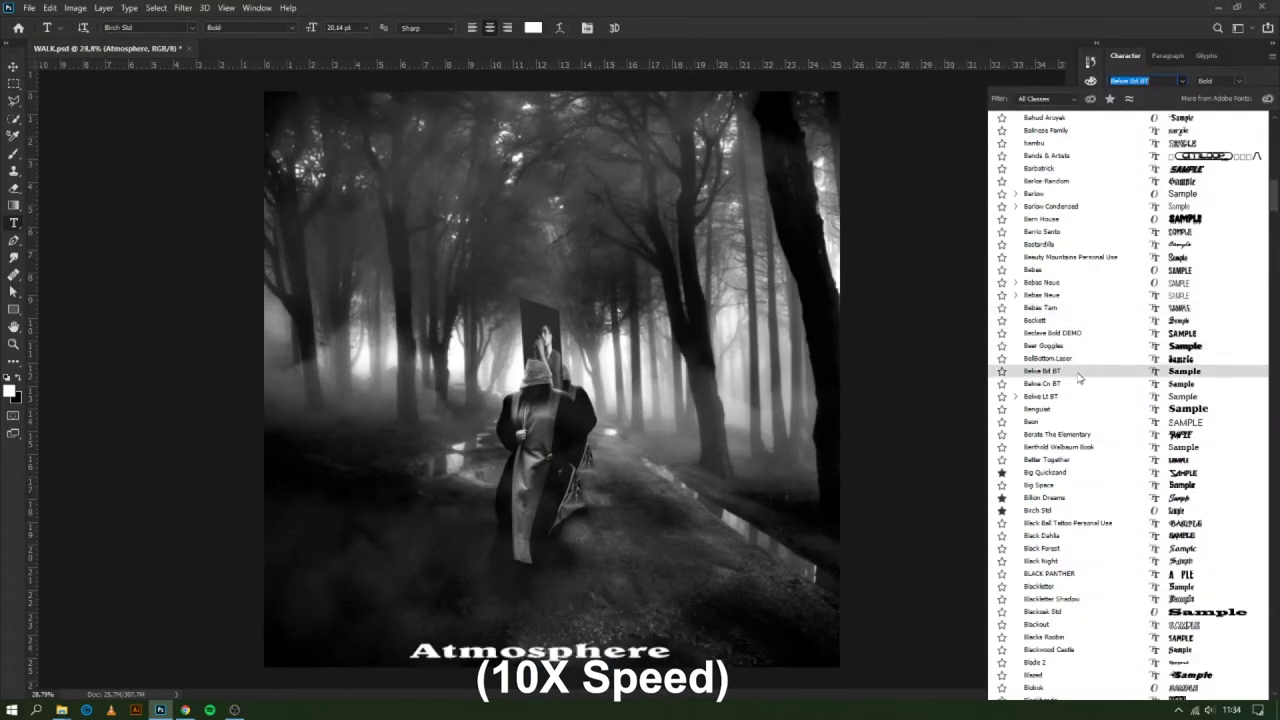
Enlarge the title and distort it in perspective so its base flares wider
key("Escape")
left_click_drag(545, 648, 545, 598)
right_click(555, 270)
left_click(580, 340)
left_click_drag(354, 598, 420, 567)
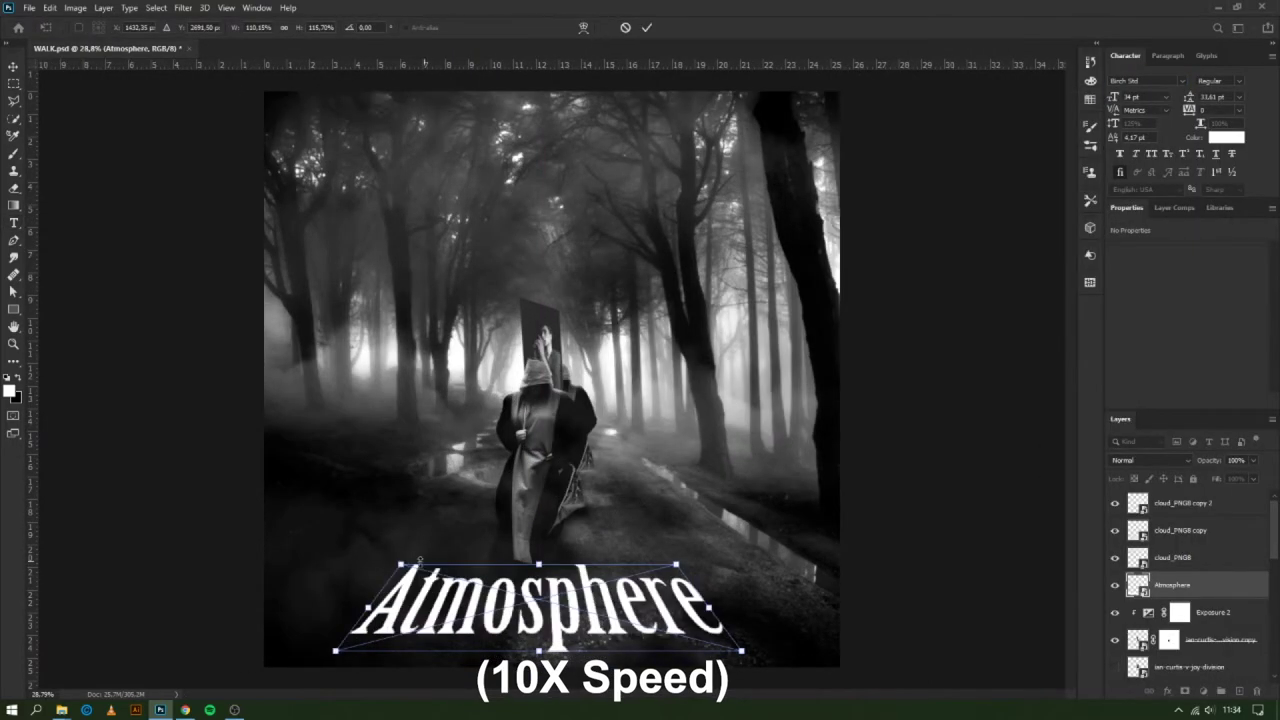
Commit the perspective and give the title a grey Color Overlay
key("Return")
double_click(1200, 584)
left_click(793, 351)
left_click(1075, 220)
left_click(939, 367)
type("6d7073")
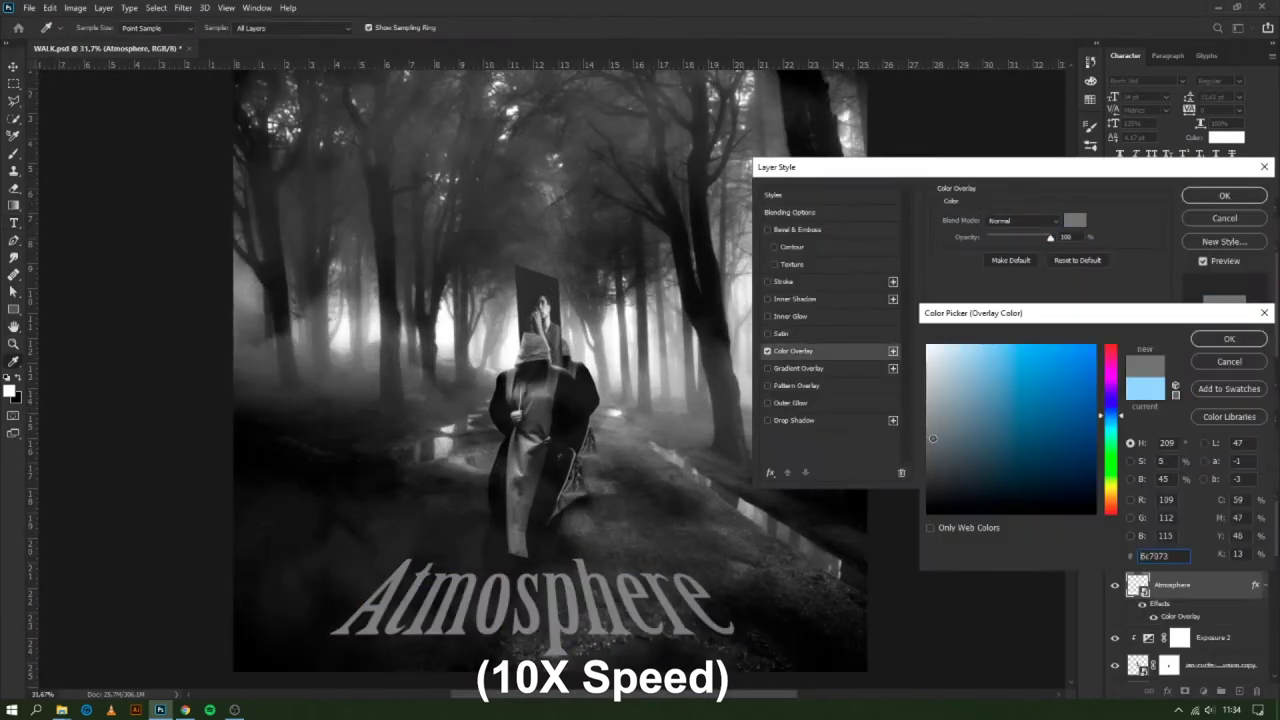
key("Return")
key("Return")
Add a Drop Shadow and a gloss-contour Bevel & Emboss to the title, then fit the cover in view
double_click(1200, 570)
left_click(795, 299)
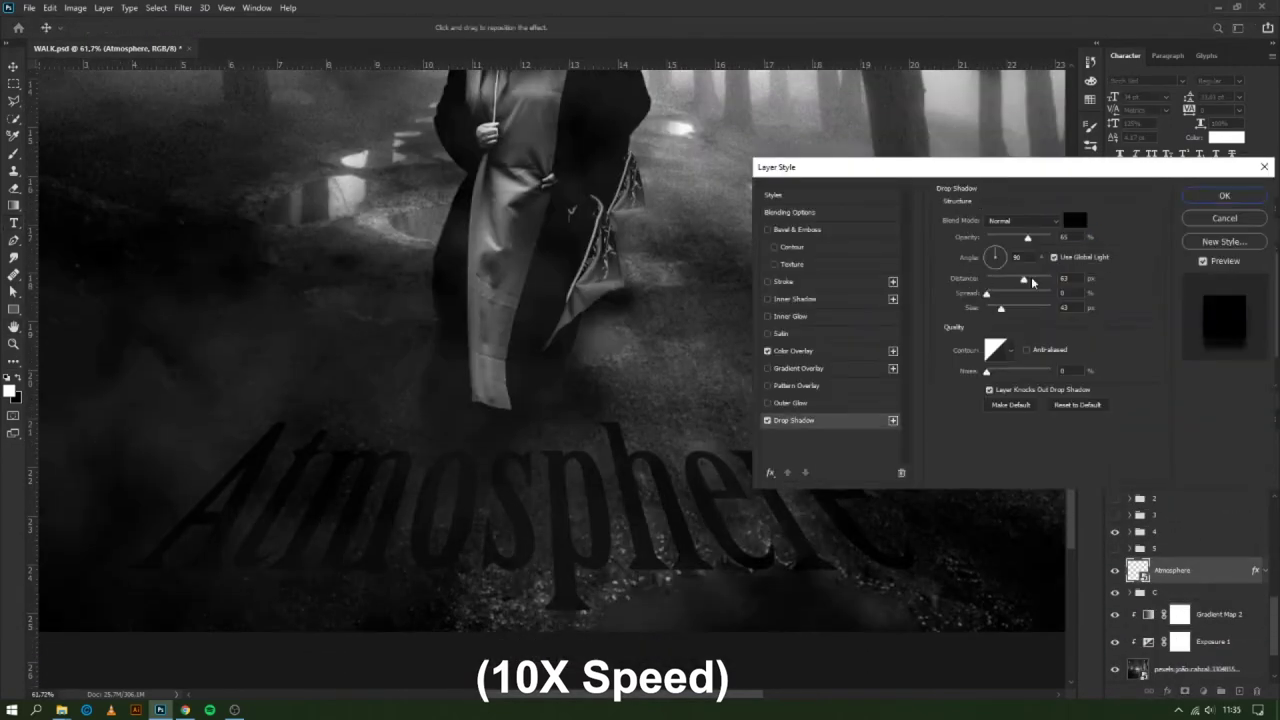
left_click_drag(1004, 308, 997, 285)
left_click(1075, 220)
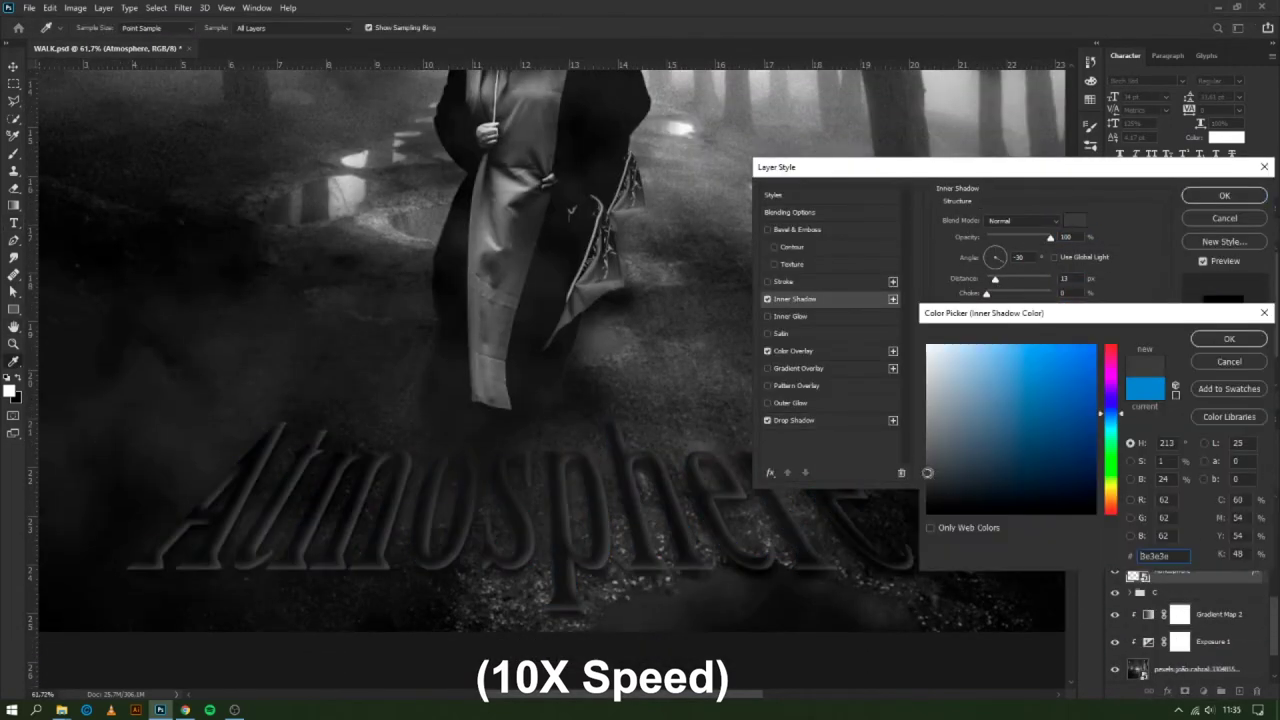
left_click(1143, 337)
left_click(767, 299)
left_click(795, 229)
left_click(1015, 371)
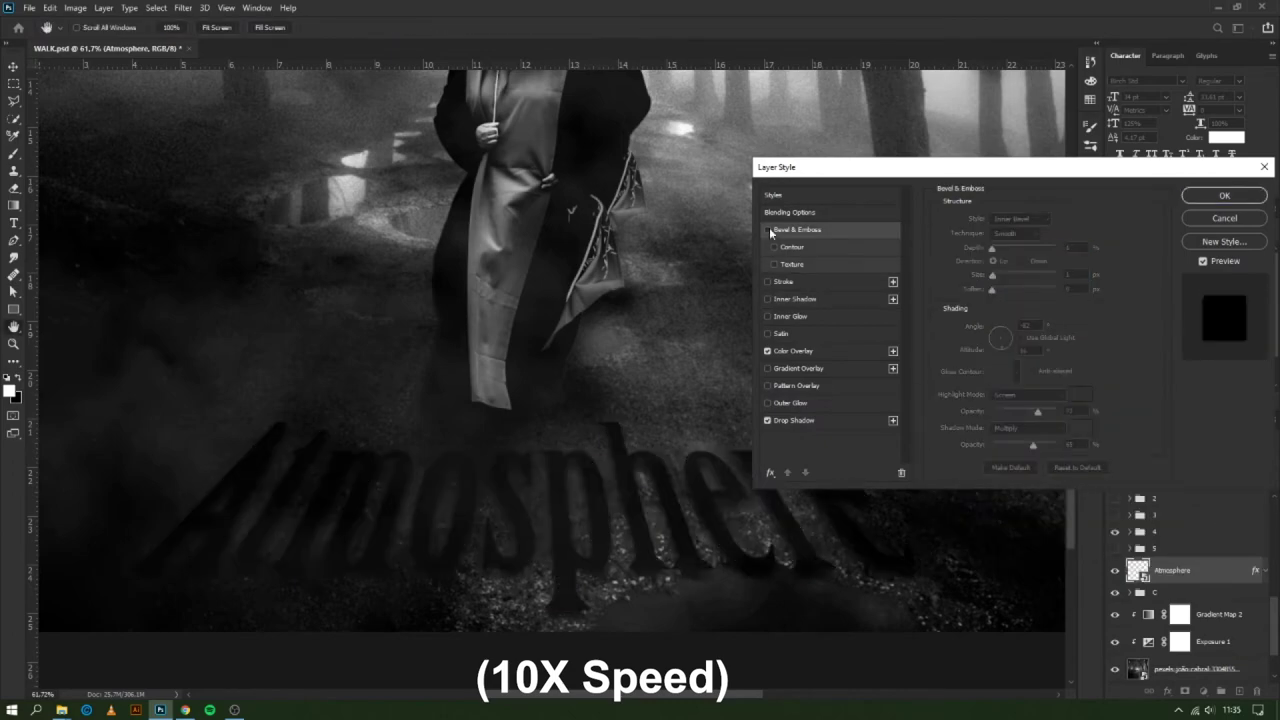
key("Return")
key("ctrl+0")
scroll(538, 533, "up", 2)
Add the 'Joy Division' band name as Birch Std text on the cover
key("t")
scroll(538, 533, "down", 3)
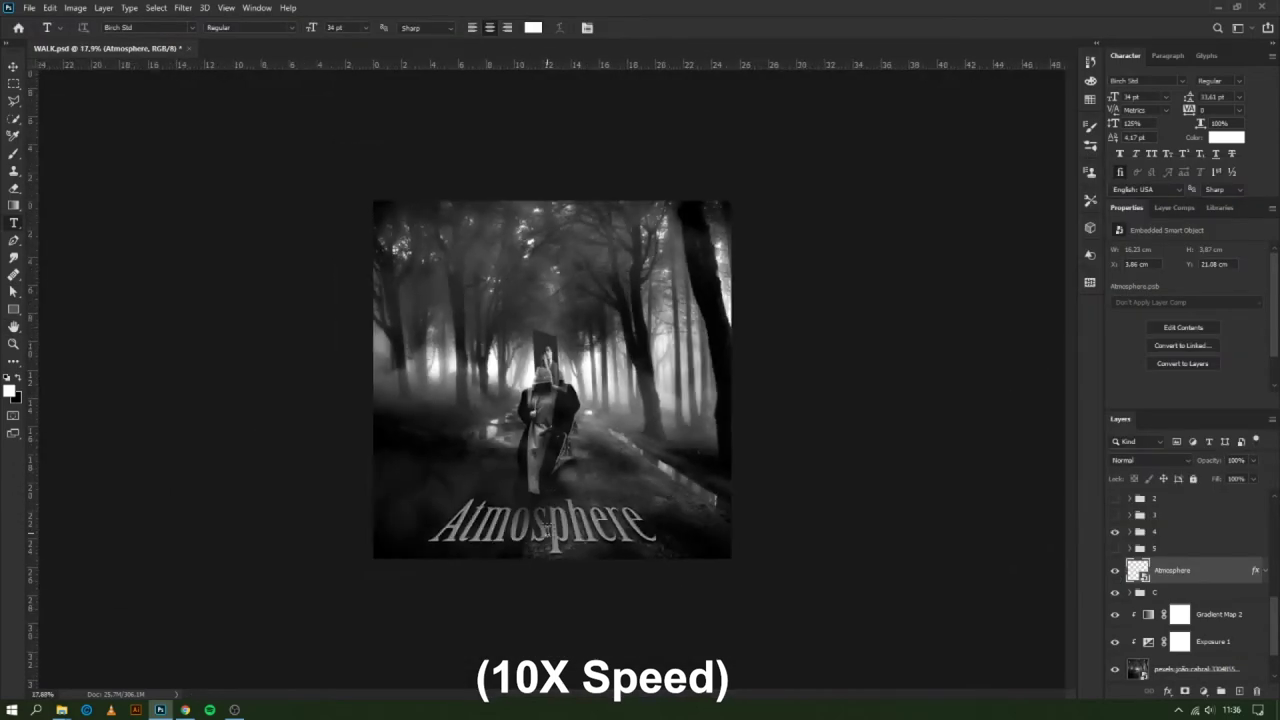
scroll(553, 560, "up", 2)
left_click(553, 582)
left_click(1145, 80)
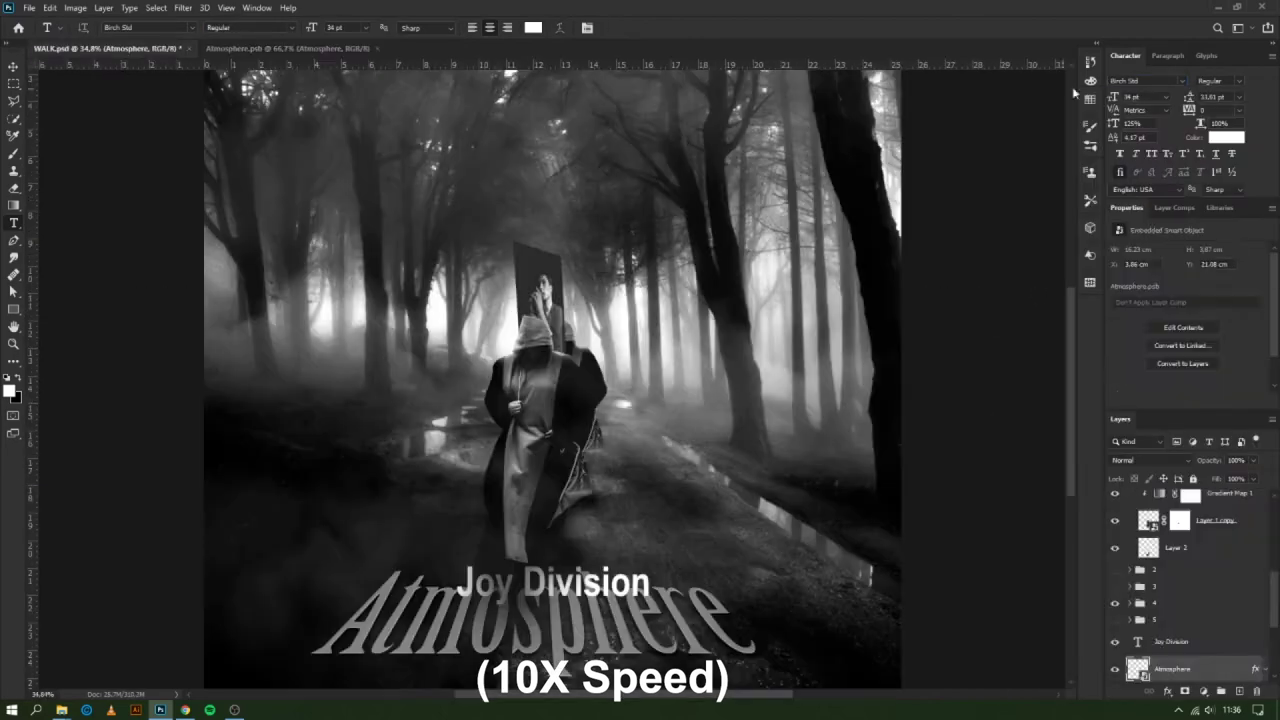
type("birch")
key("Return")
key("ctrl+t")
left_click_drag(553, 582, 562, 610)
Reposition the Joy Division text at the bottom left under the title
left_click_drag(543, 522, 548, 80)
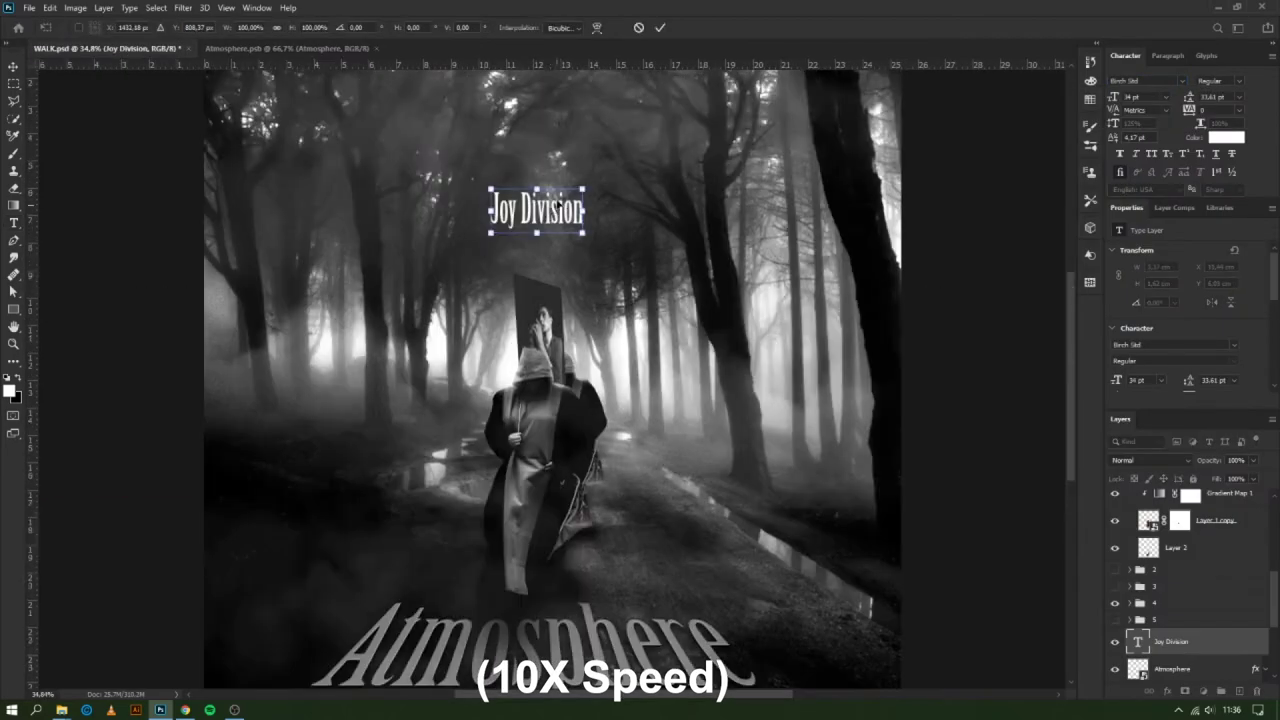
scroll(547, 176, "down", 2)
left_click_drag(560, 565, 464, 566)
scroll(464, 566, "up", 2)
key("Return")
scroll(486, 601, "down", 2)
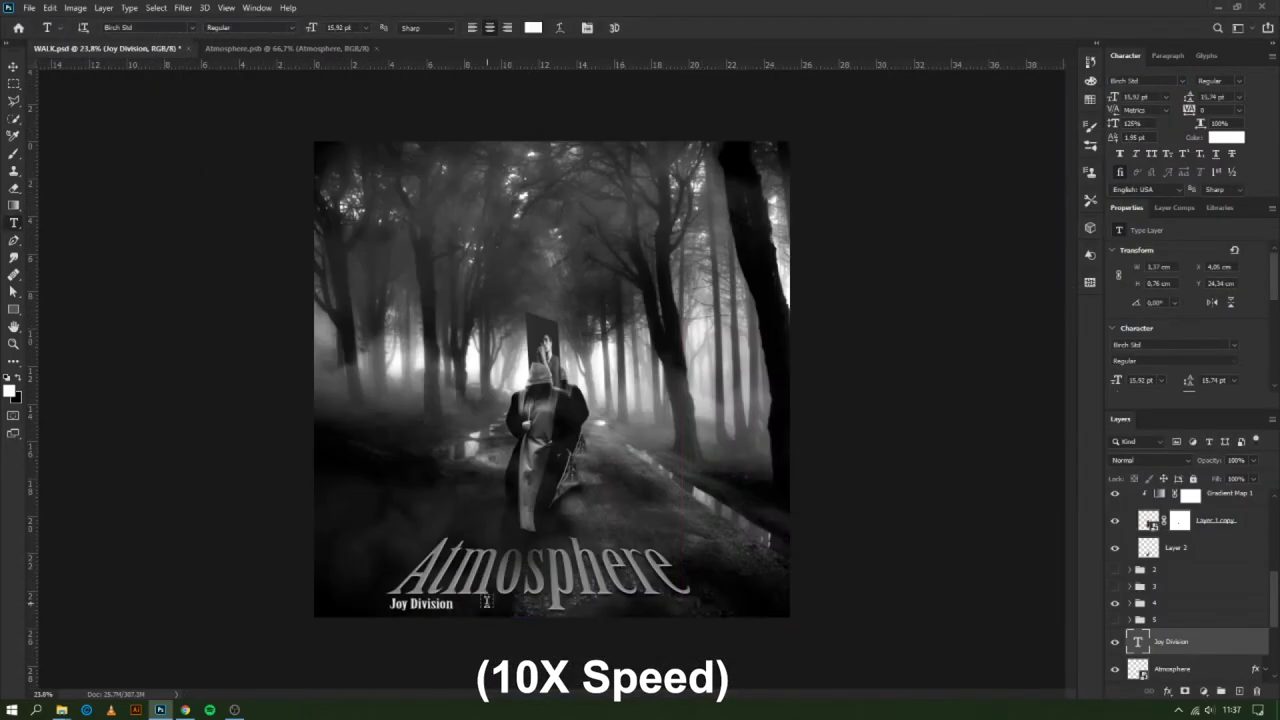
scroll(547, 470, "up", 2)
Duplicate a fog cloud layer and move it to the lower right
key("Return")
scroll(525, 558, "down", 1)
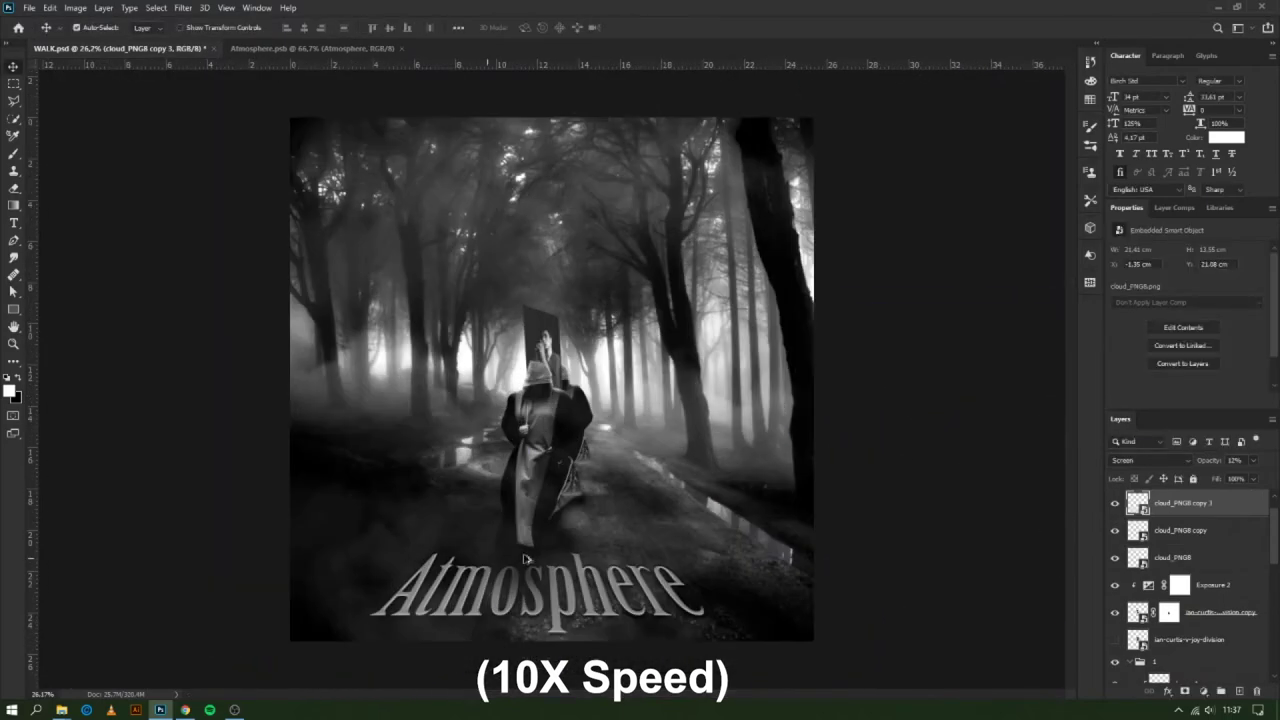
left_click_drag(370, 330, 702, 628)
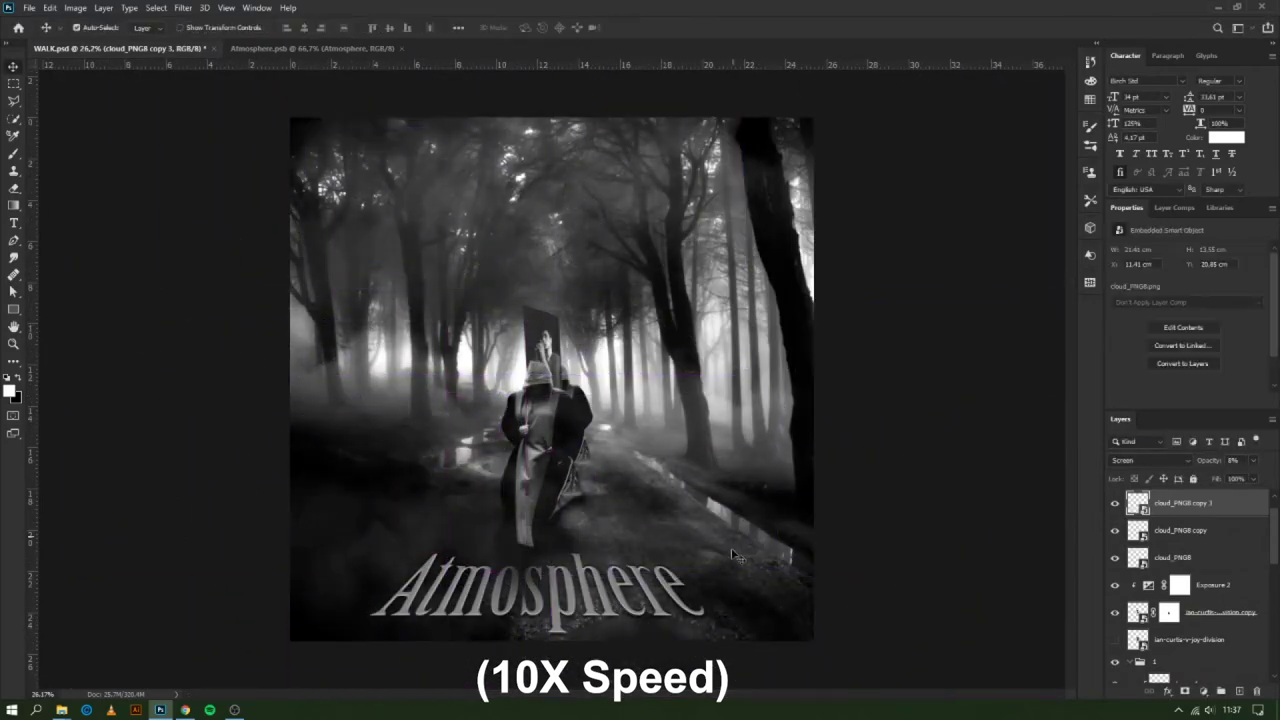
Add a dark-to-white Gradient Map, try a blend mode, and duplicate it at lower opacity
left_click(1203, 690)
left_click(1180, 245)
left_click_drag(985, 367, 1054, 367)
double_click(1020, 367)
left_click(1109, 430)
left_click(946, 476)
left_click(1240, 320)
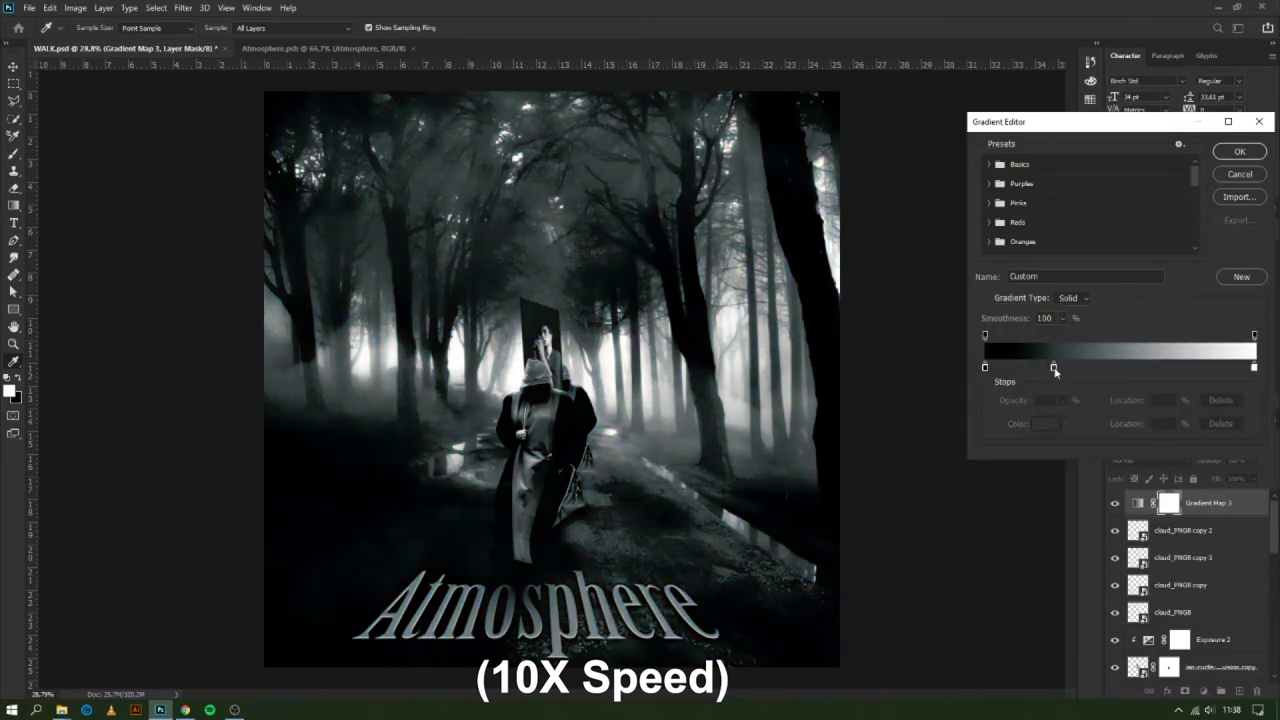
left_click(1239, 151)
left_click(1150, 460)
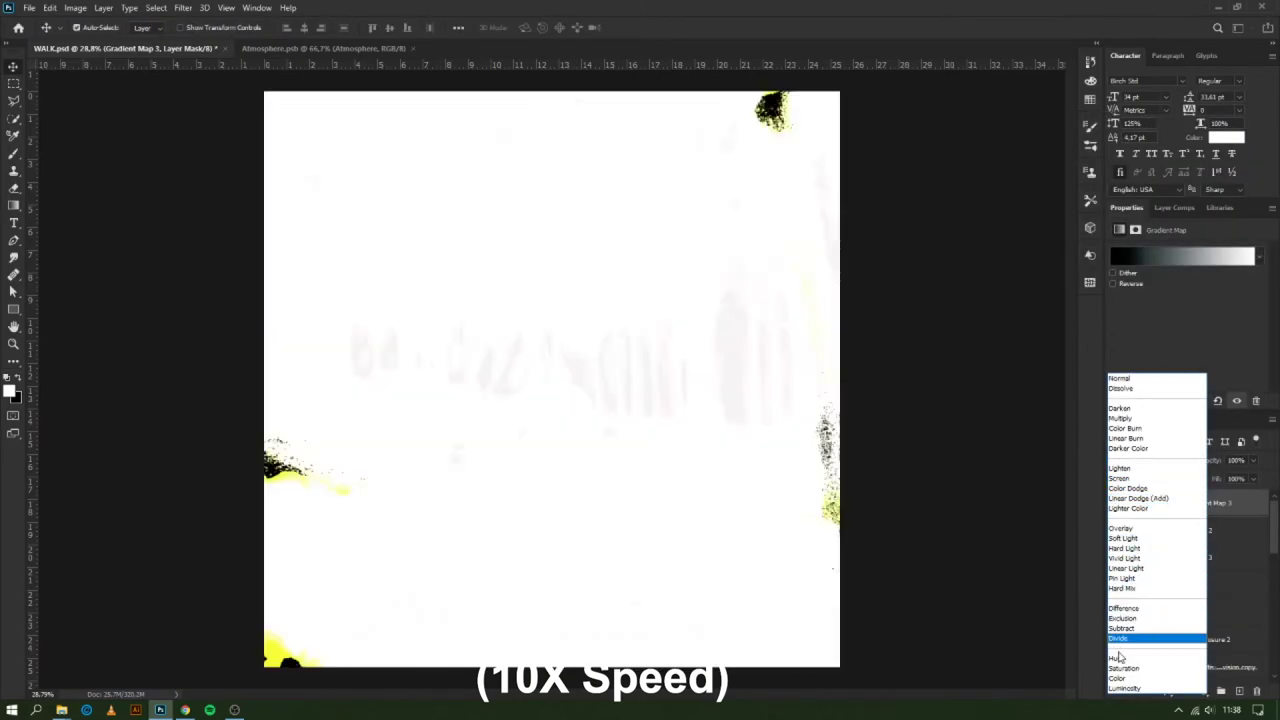
key("Escape")
key("ctrl+j")
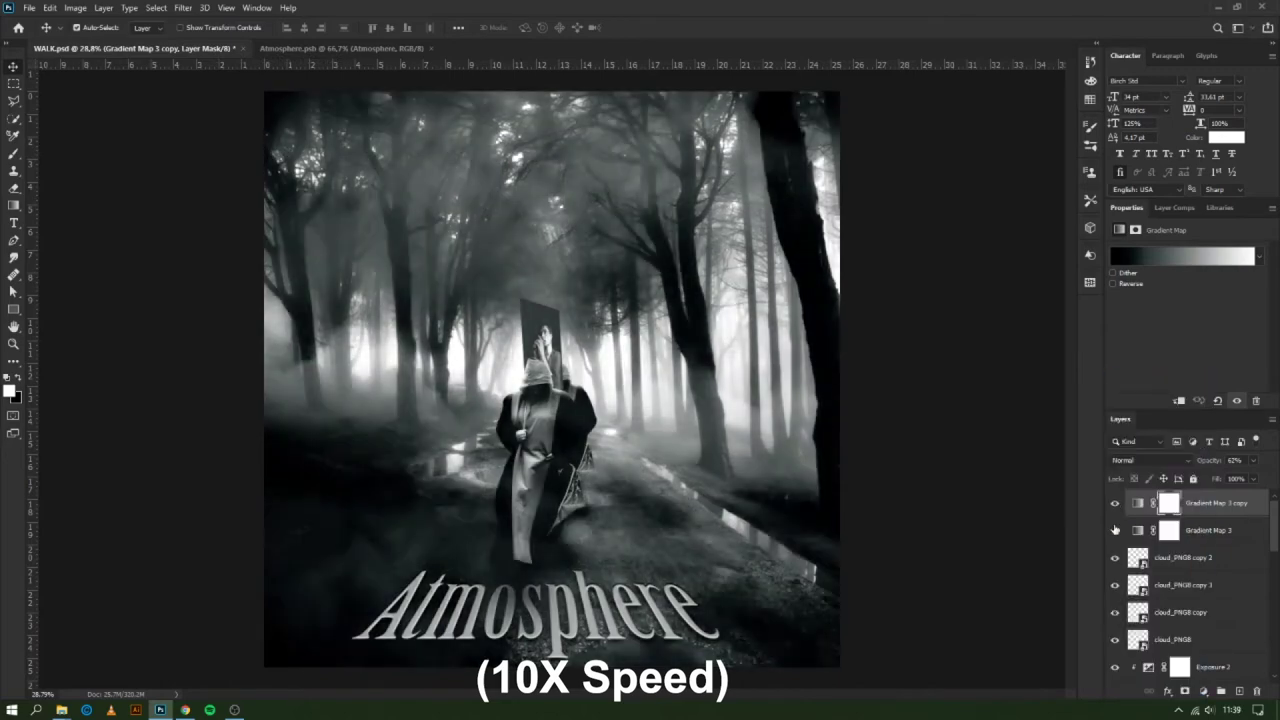
Duplicate the cloud_PNG8 copy, move it over the forest path, and drop it to 12% opacity
left_click(1180, 256)
left_click(1239, 151)
left_click(1180, 612)
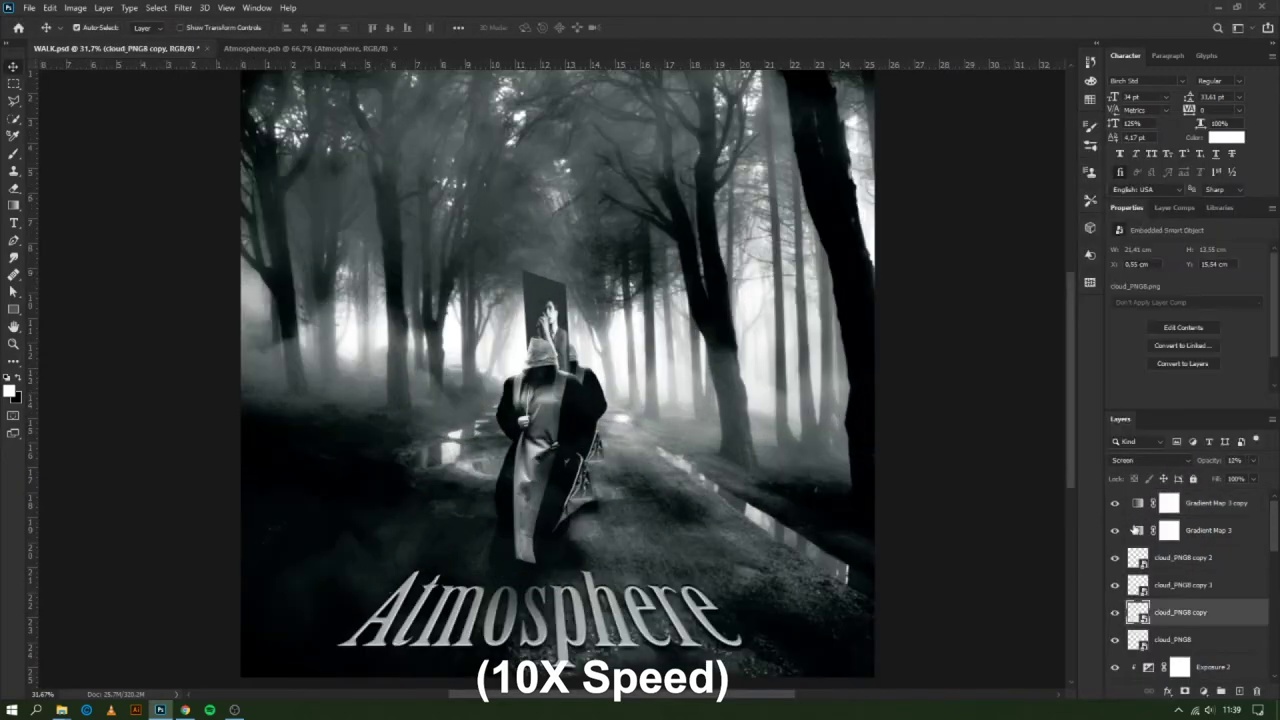
key("ctrl+j")
key("ctrl+t")
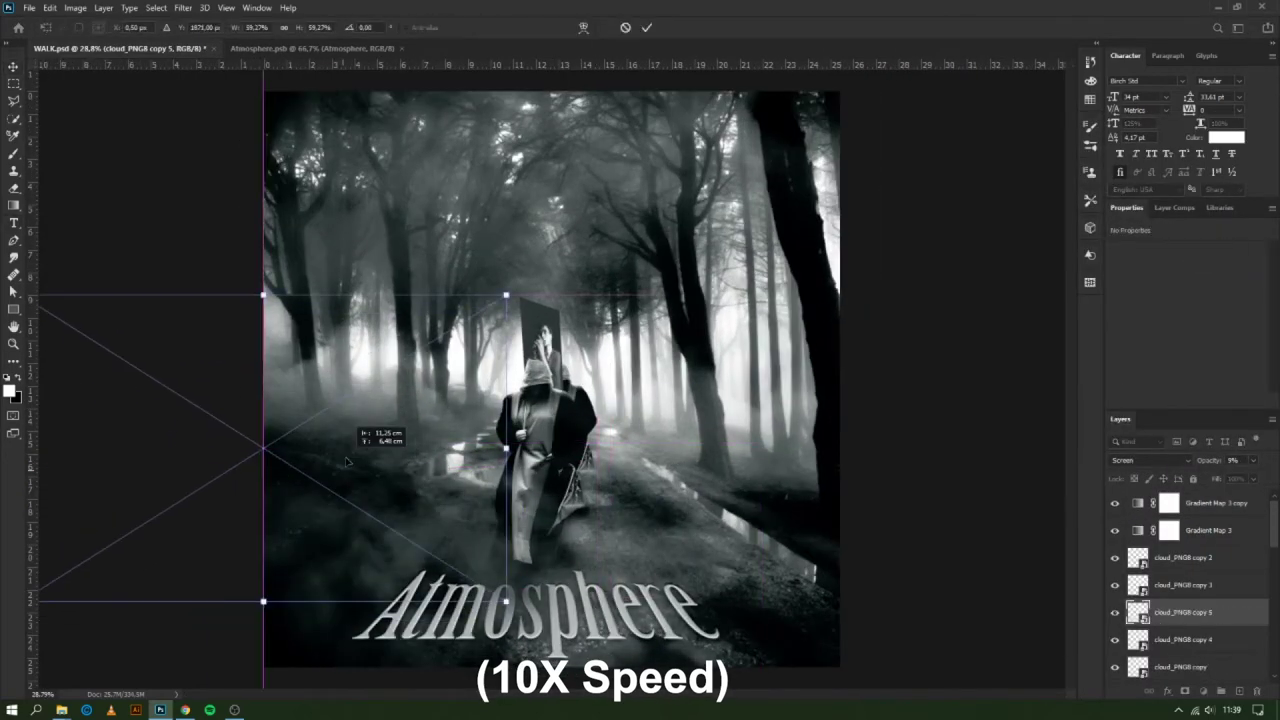
key("ctrl+t")
left_click_drag(513, 547, 395, 563)
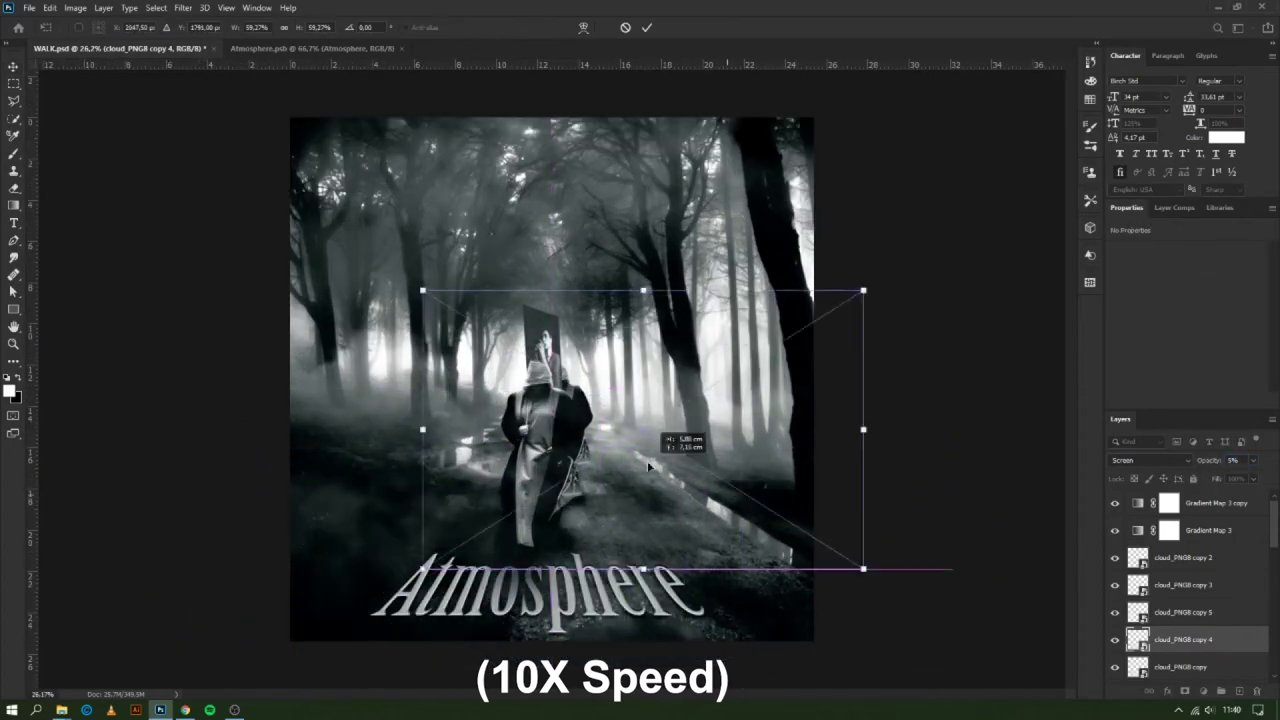
key("Return")
key("ctrl+0")
left_click(1160, 557)
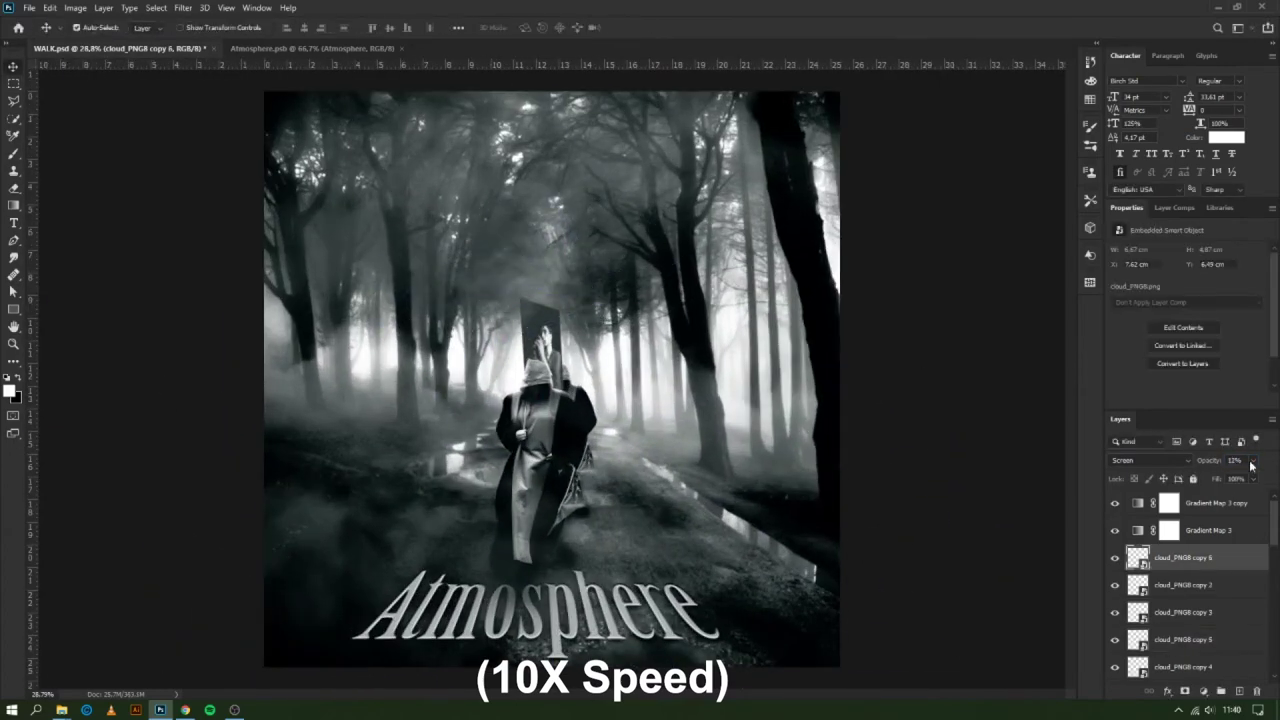
Add a 'designed by' credit text with the designer's handle near the bottom right
key("Return")
key("t")
left_click(510, 293)
type("designed by @w")
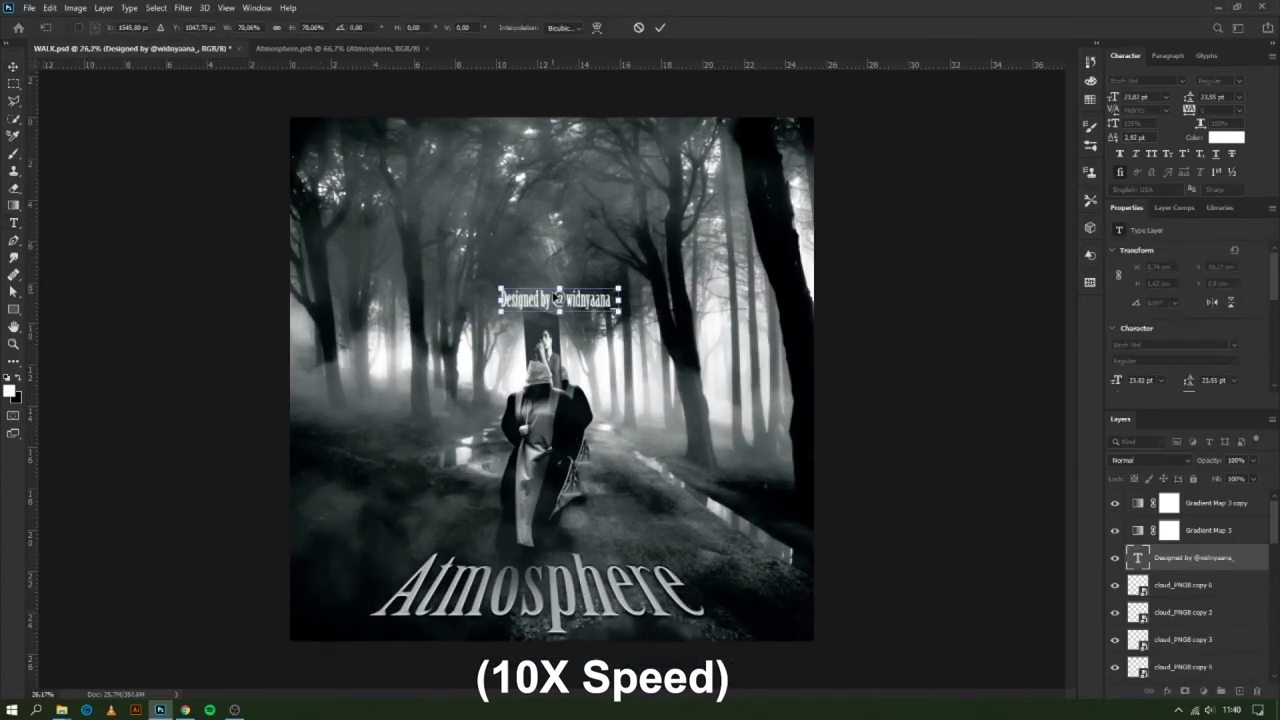
left_click_drag(740, 632, 795, 636)
key("ctrl+plus")
key("ctrl+plus")
key("Return")
key("ctrl+0")
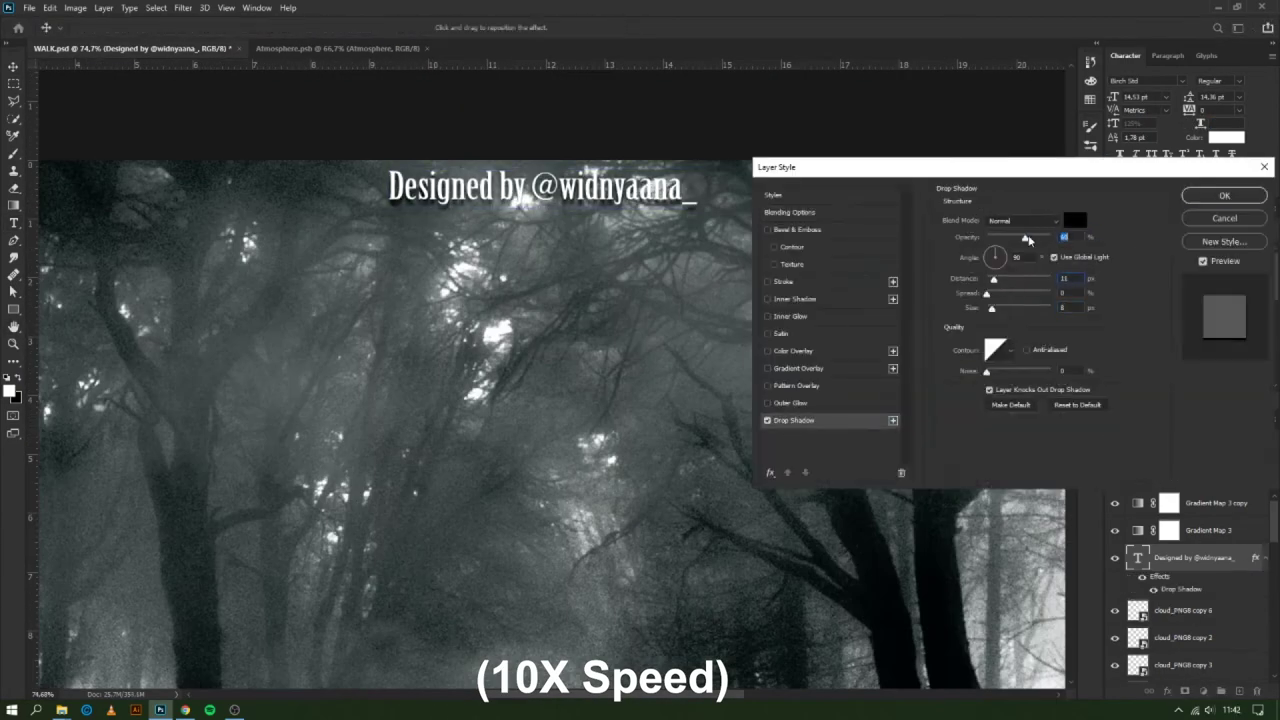
Angle the designer credit along the road's edge and save the document
left_click_drag(580, 246, 580, 376)
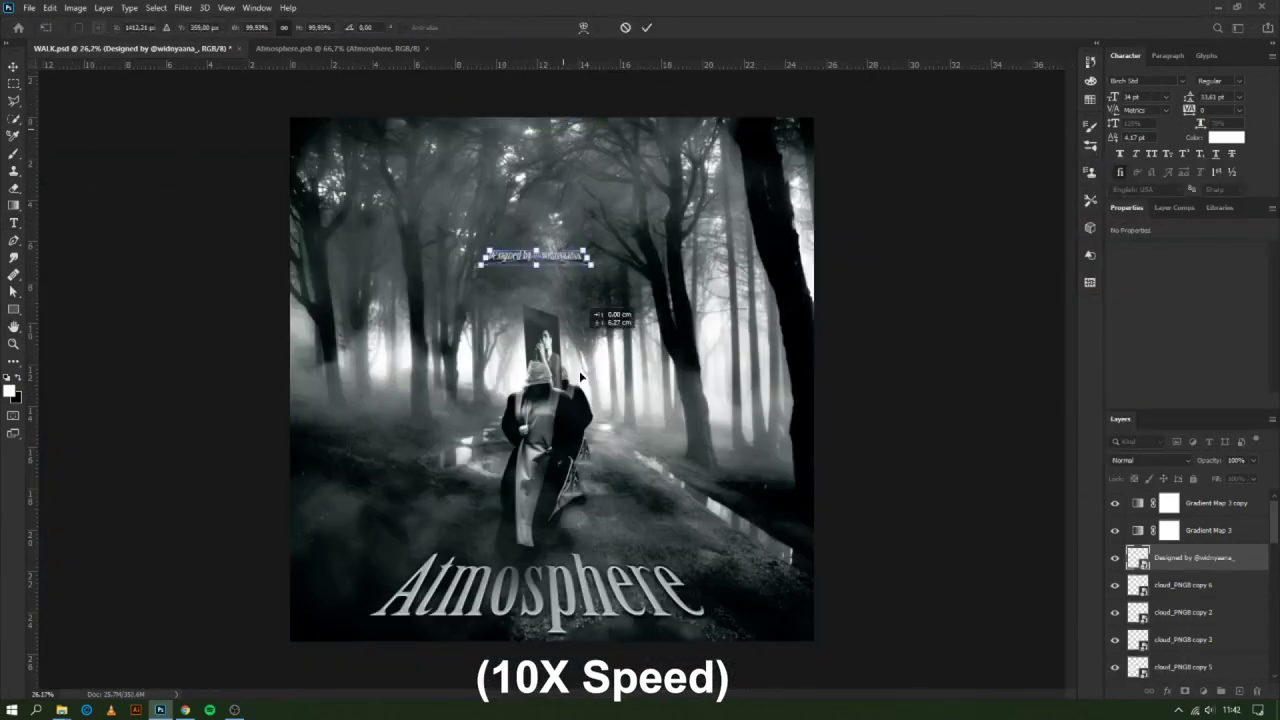
key("ctrl+t")
right_click(749, 343)
left_click(780, 408)
left_click_drag(790, 600, 820, 560)
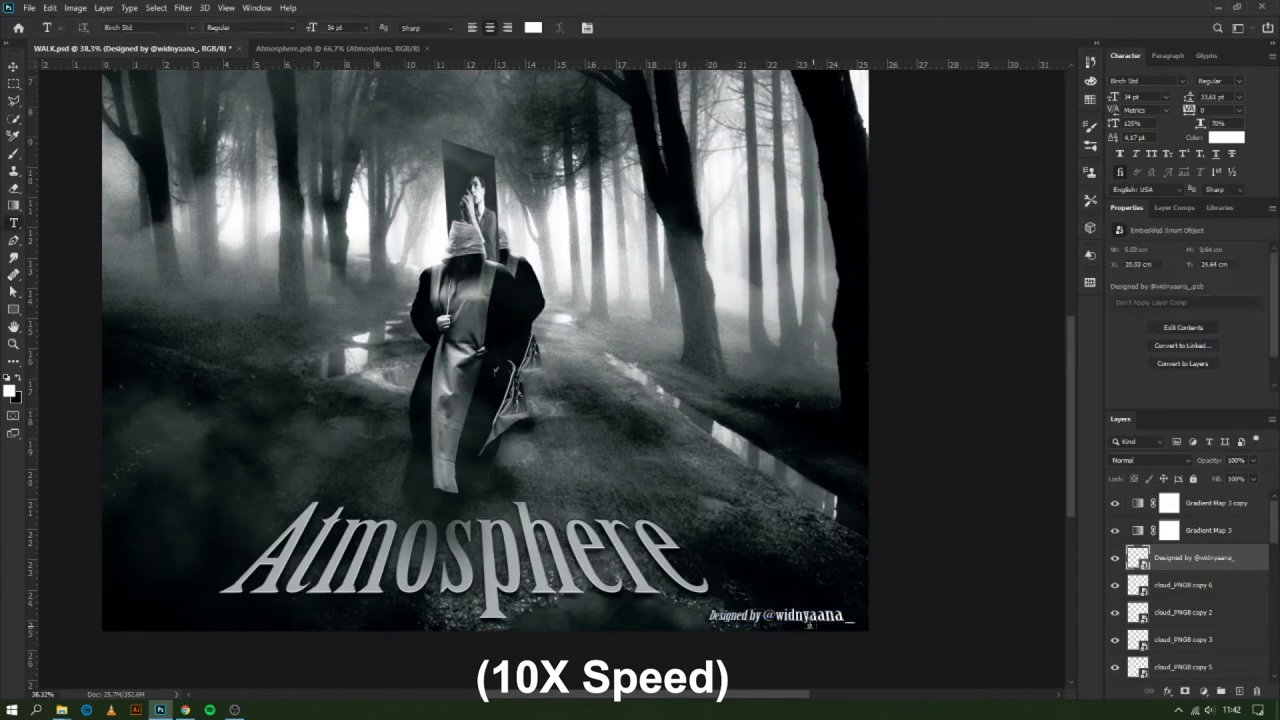
key("Return")
key("ctrl+plus")
key("ctrl+0")
key("ctrl+s")
Duplicate the Gradient Map, recolour a stop to sepia, and set the copy to Lighten
key("ctrl+j")
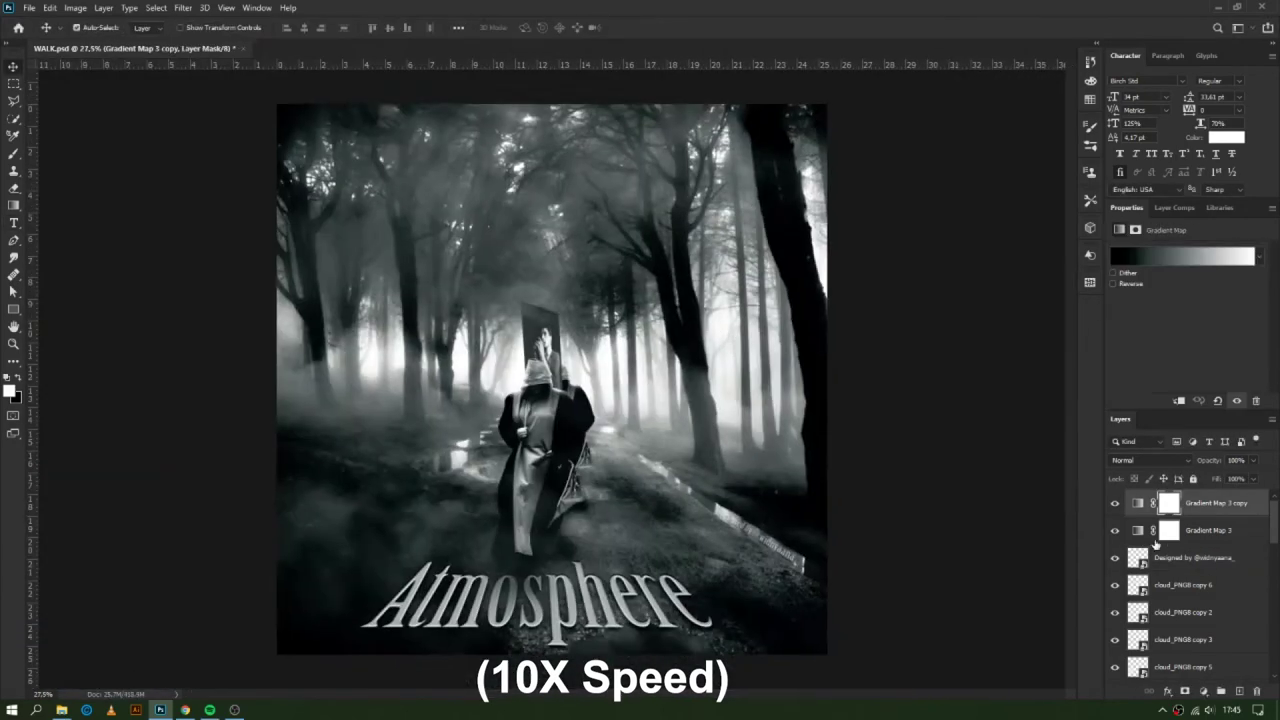
left_click(1185, 290)
double_click(990, 385)
left_click(973, 420)
left_click(1229, 338)
left_click(1239, 151)
left_click(1140, 460)
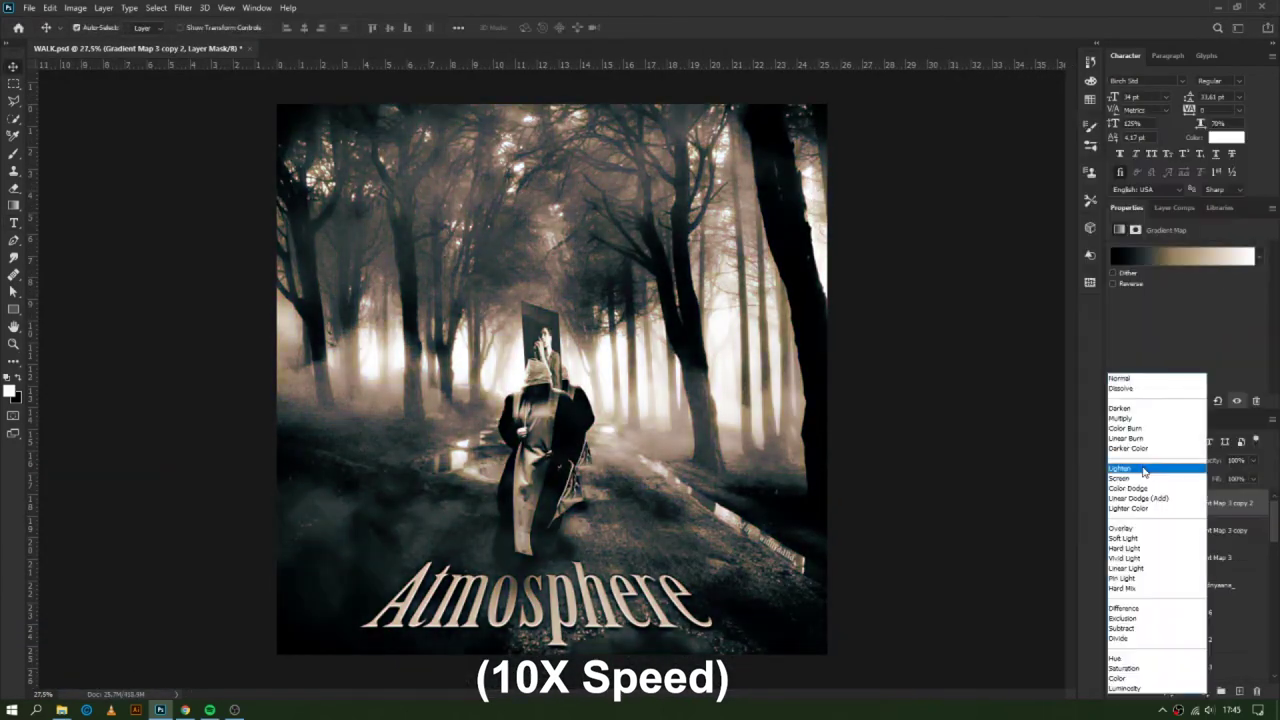
double_click(1117, 367)
Add another stop to the sepia gradient and save the updated cover
left_click(972, 400)
left_click(1229, 338)
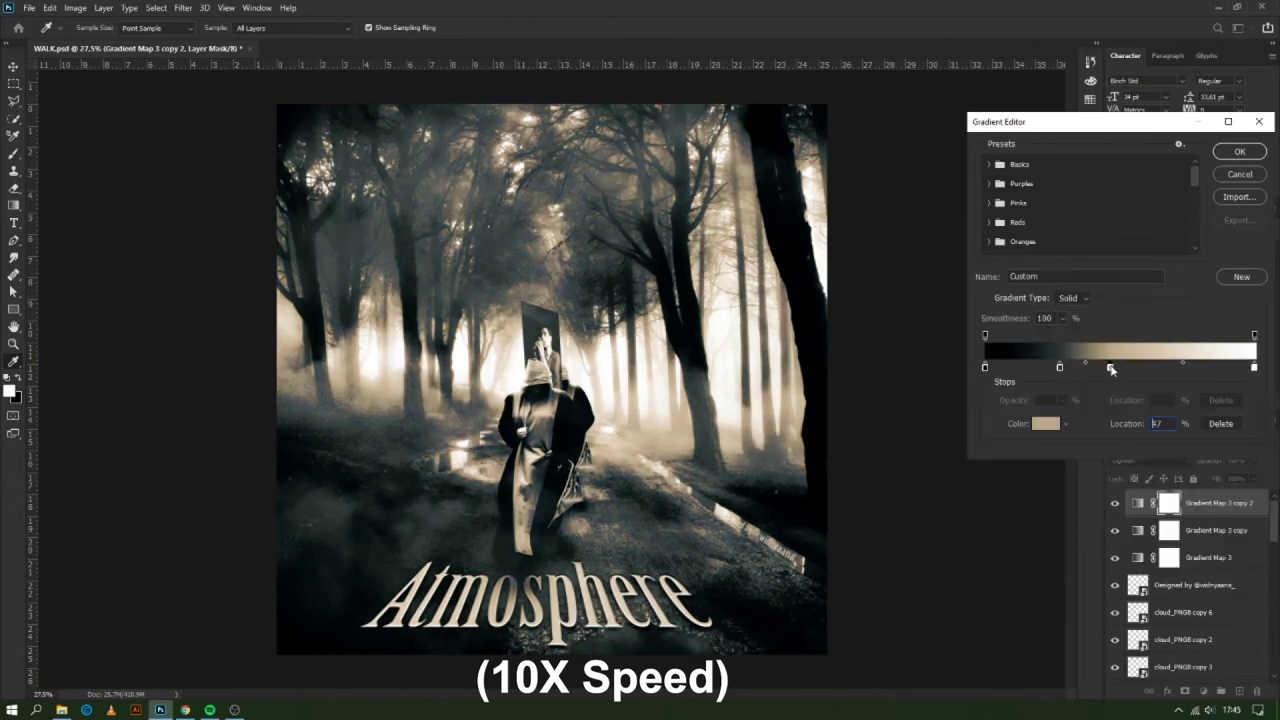
double_click(1118, 367)
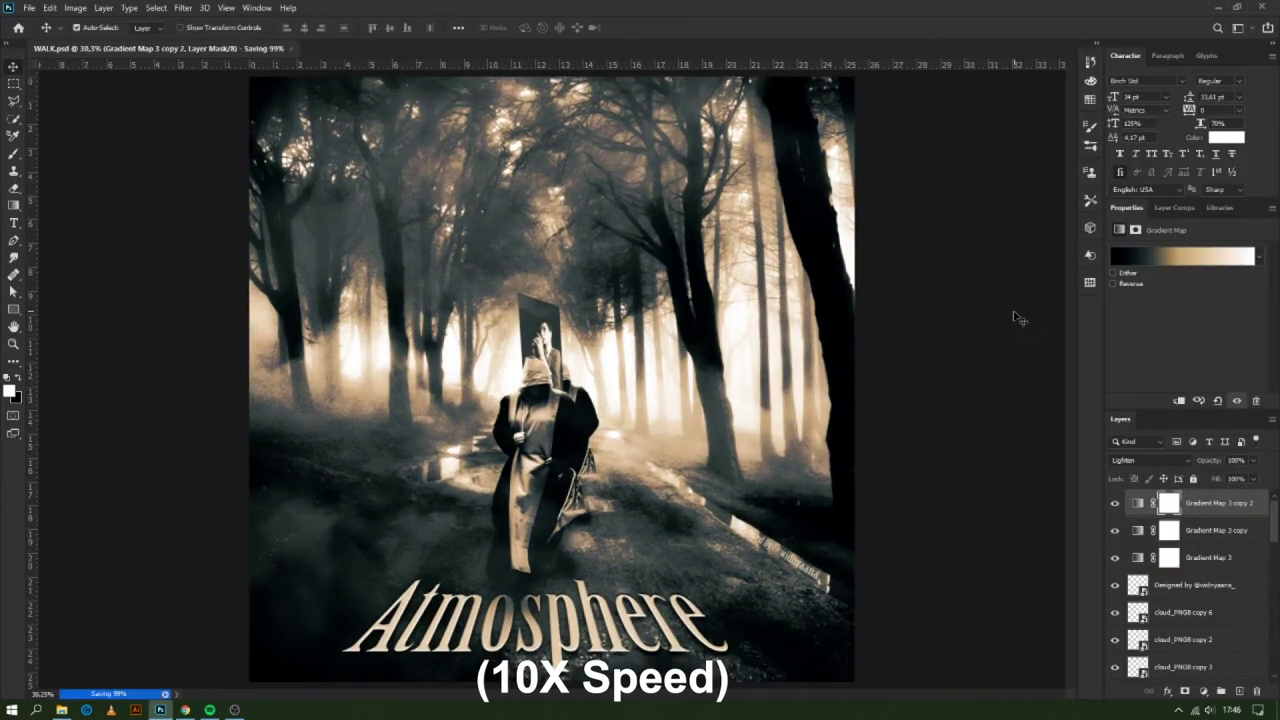
key("ctrl+shift+s")
Confirm the save and apply Add Noise grain to the figure layer
left_click(523, 414)
left_click(183, 7)
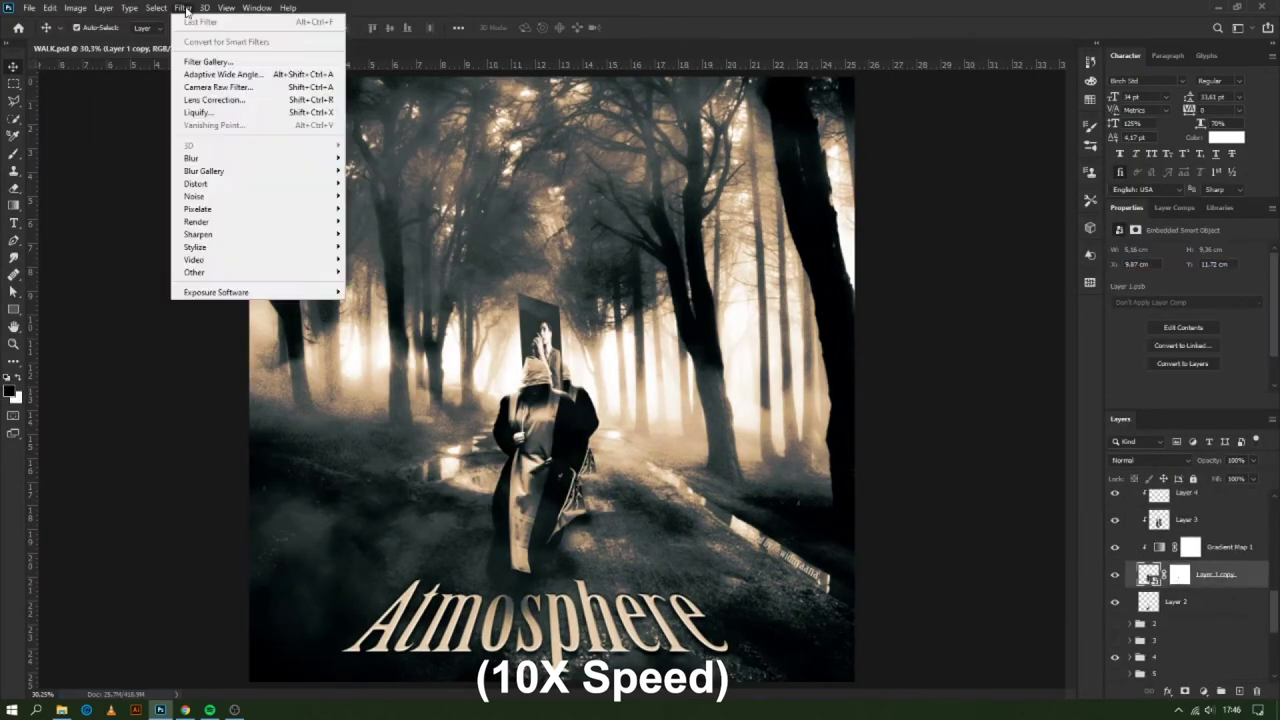
key("Escape")
Add Gradient Map 4 to the figure's group with a black stop at 27%
left_click(1135, 531)
left_click(1203, 691)
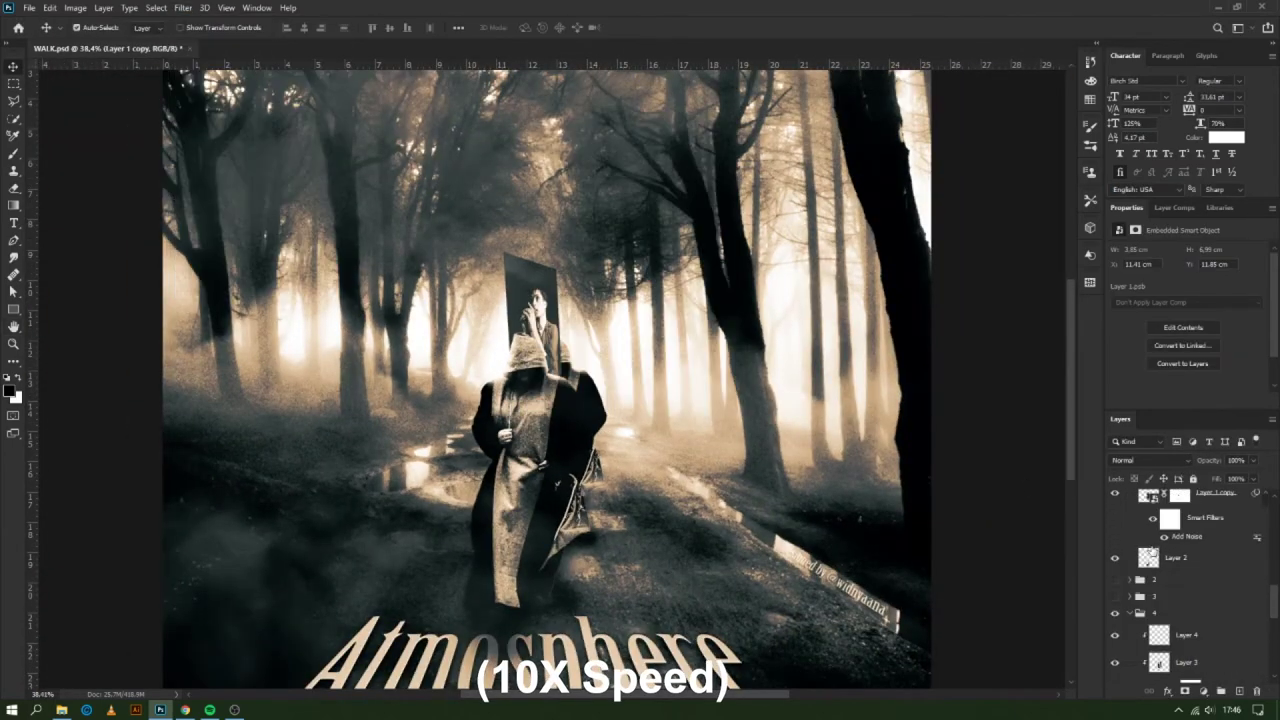
left_click(1190, 256)
left_click(1057, 369)
key("Return")
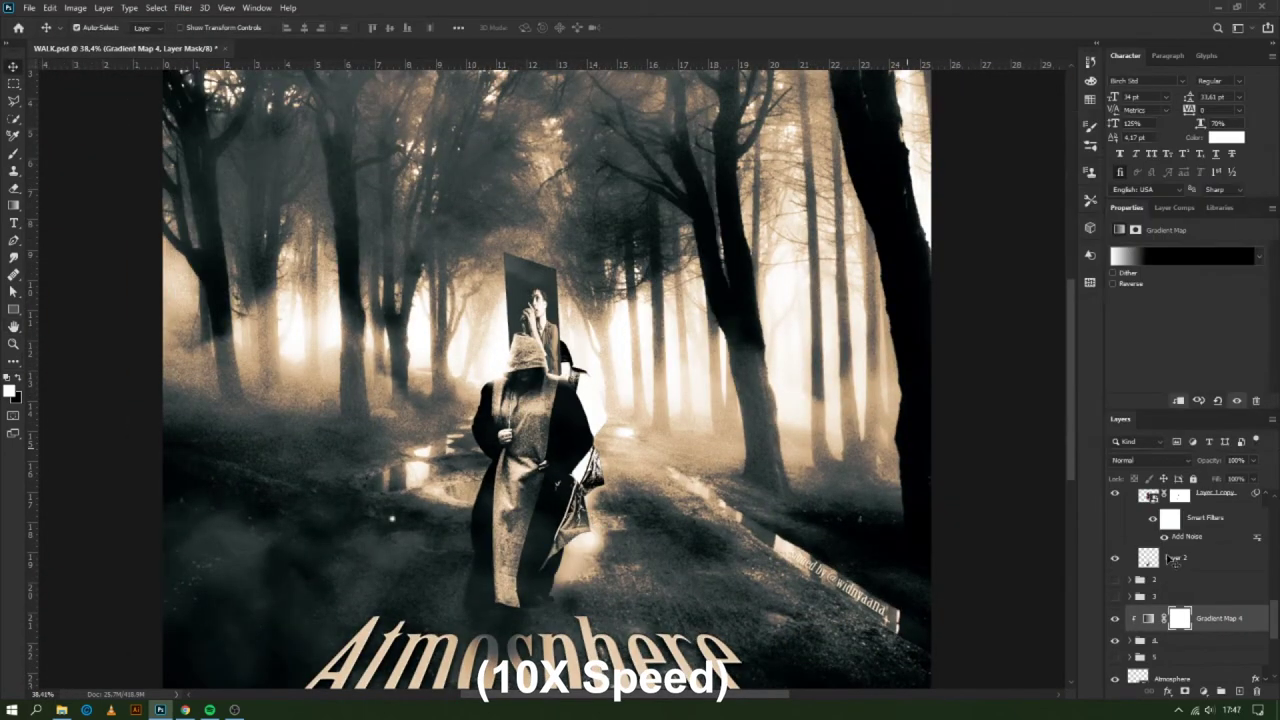
Compare against Gradient Map 1's settings, then reselect Gradient Map 4
left_click(1190, 580)
scroll(540, 400, "up", 5)
left_click(1185, 257)
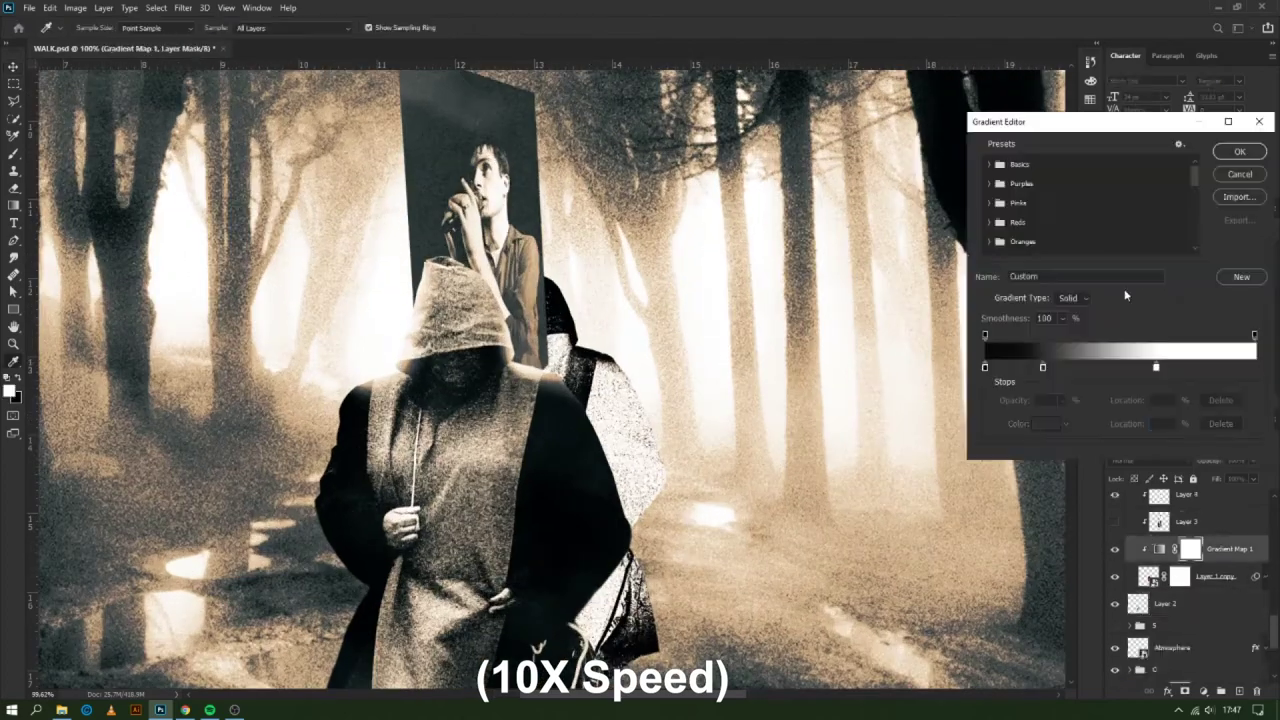
key("Return")
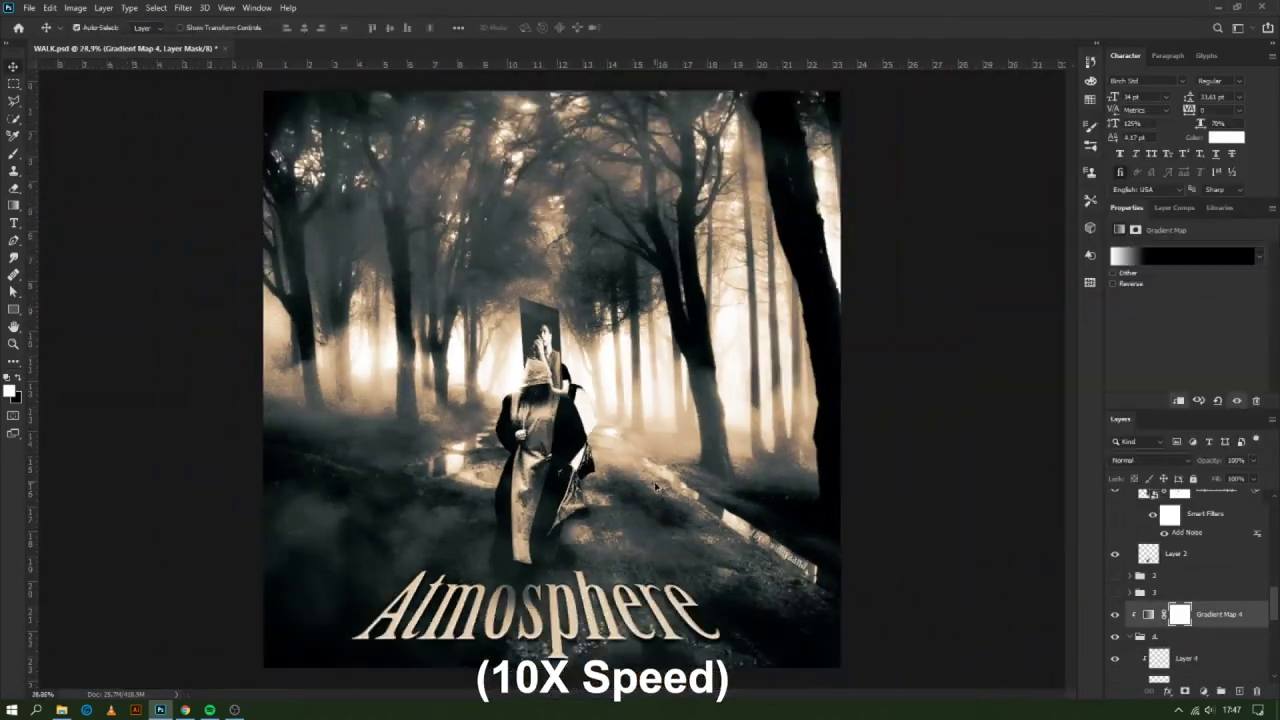
left_click(1190, 587)
Duplicate Gradient Map 4, mask it beside the sign, change its blend mode, and adjust Exposure 3
key("ctrl+j")
key("b")
scroll(628, 514, "up", 3)
left_click_drag(560, 275, 555, 250)
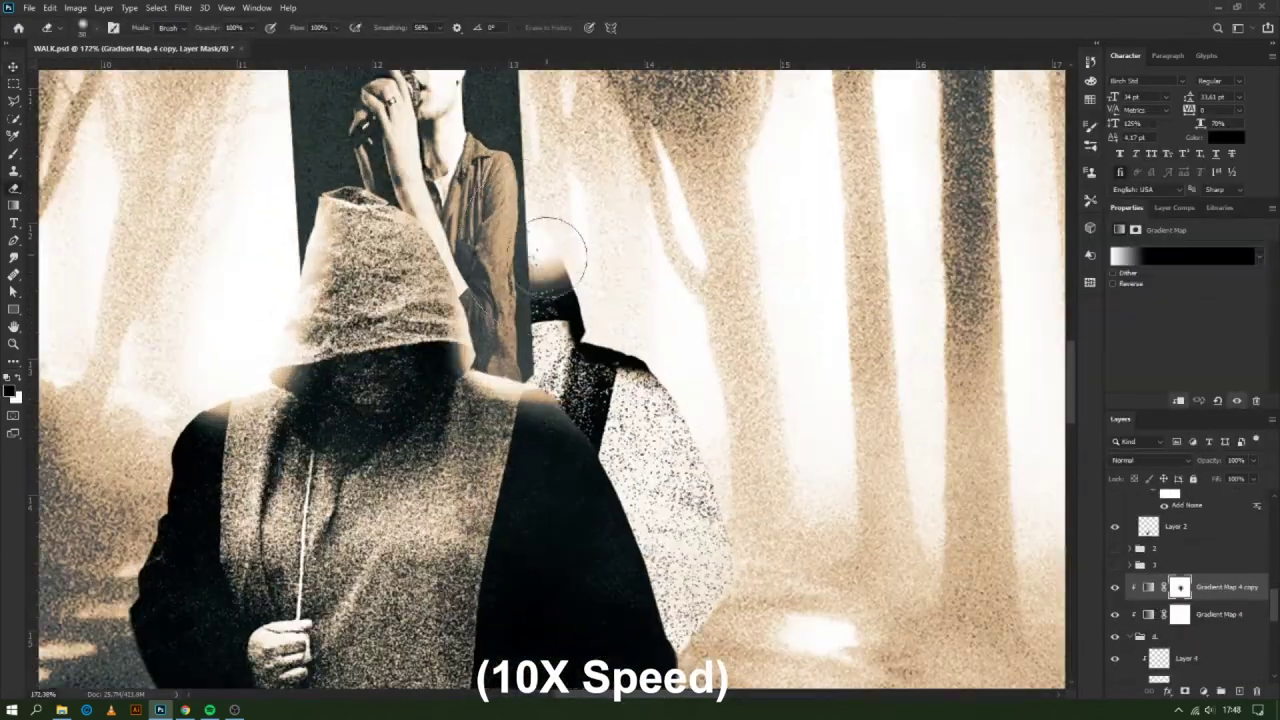
scroll(592, 368, "down", 5)
left_click(1150, 460)
left_click(1150, 553)
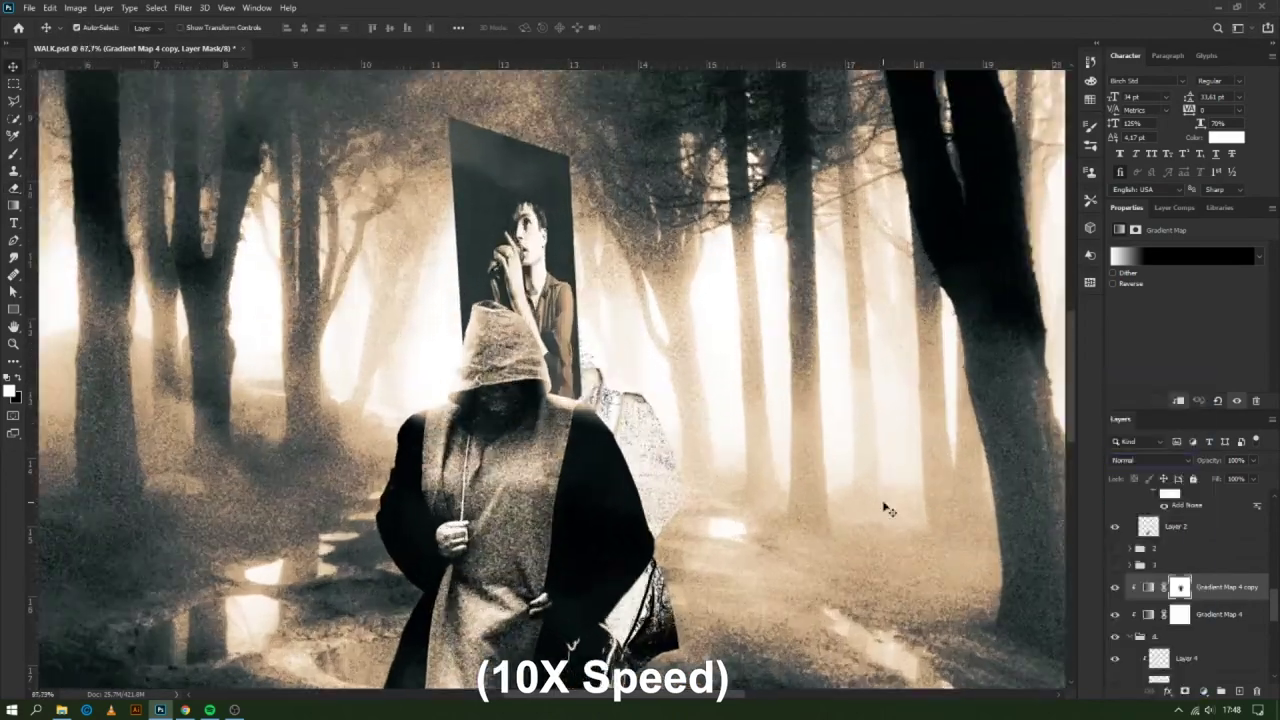
left_click(1215, 631)
left_click_drag(1187, 285, 1180, 289)
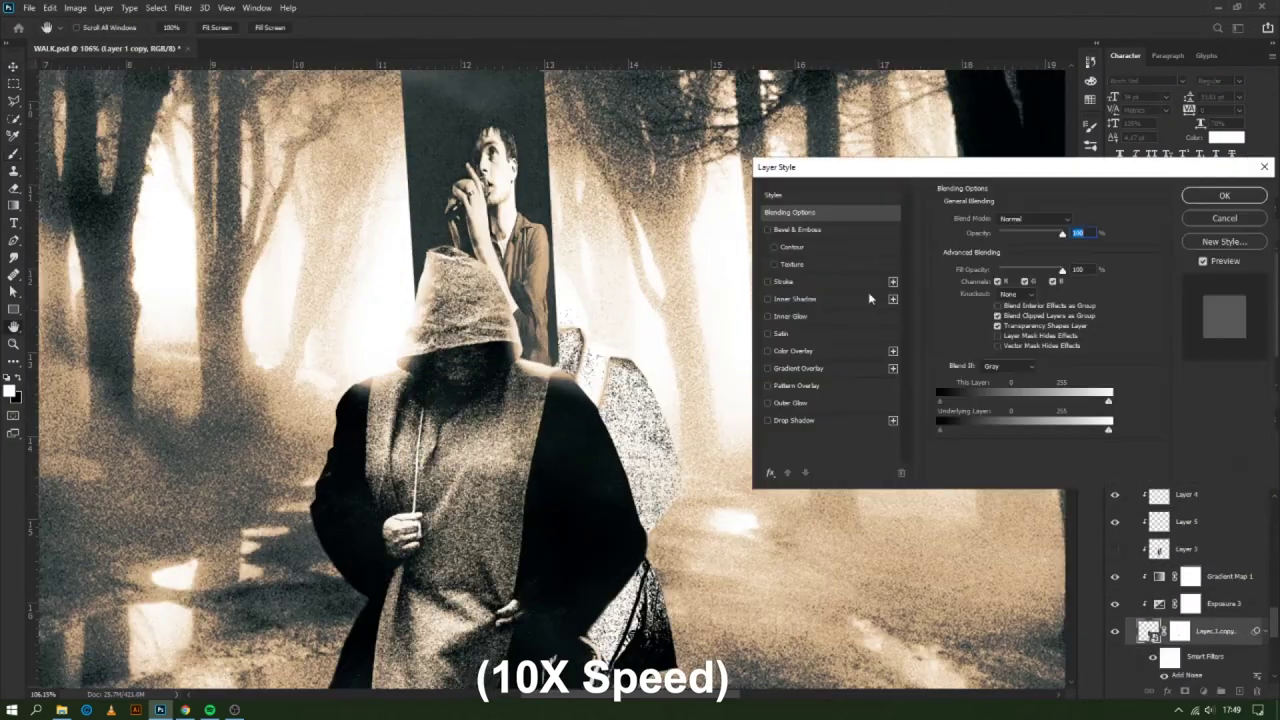
Give the figure copy Inner Shadow and Color Overlay, and clip Layers 4 and 5 under Layer 1 copy
left_click(795, 298)
left_click(1224, 195)
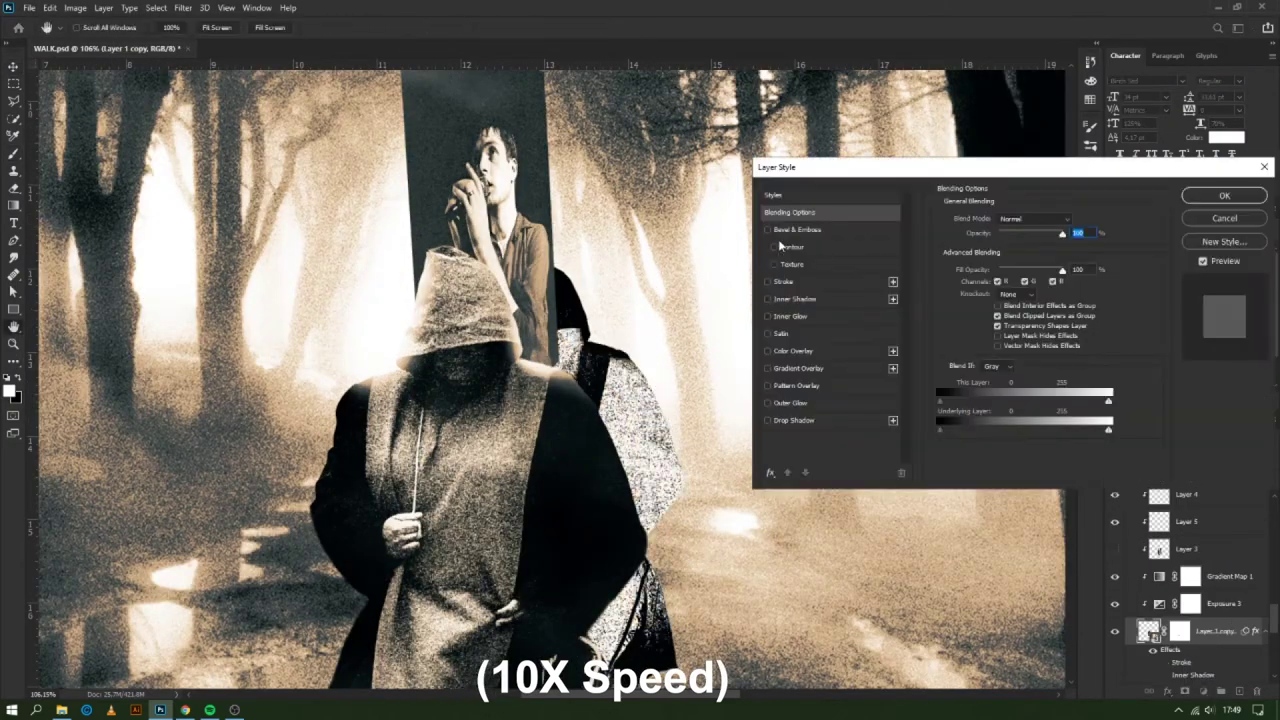
left_click(1224, 195)
double_click(1248, 522)
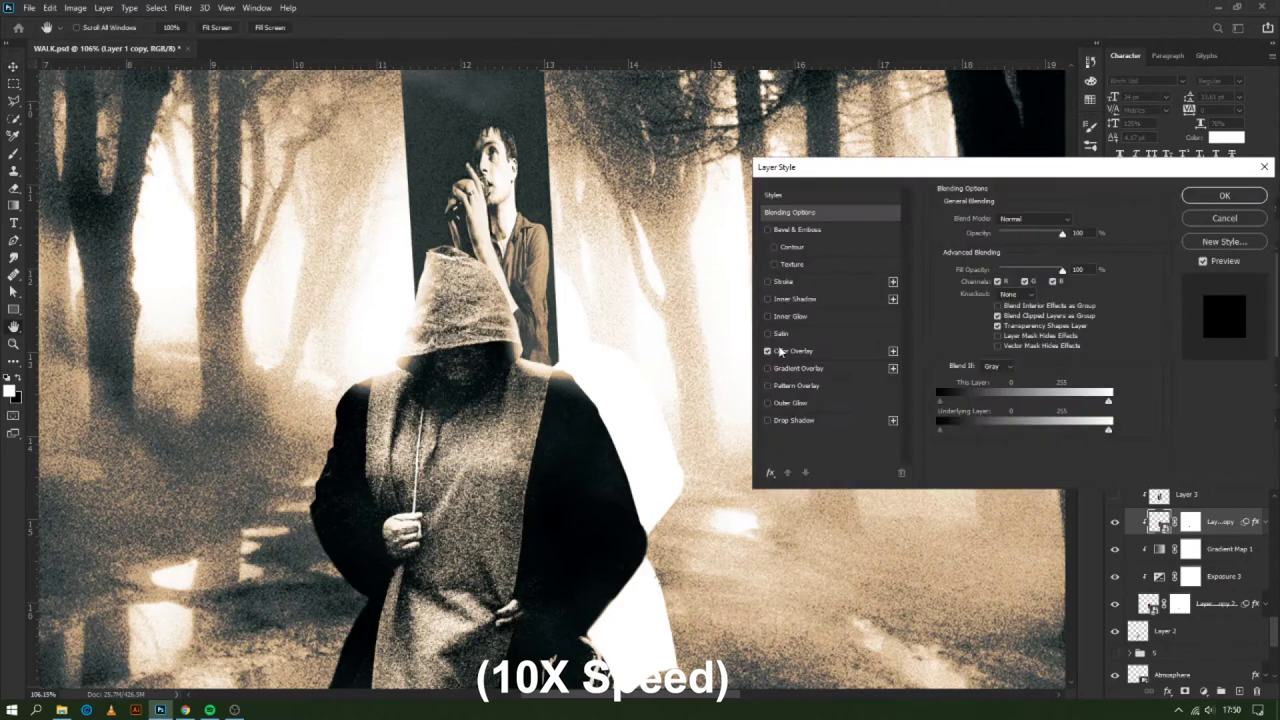
left_click_drag(1176, 535, 1176, 615)
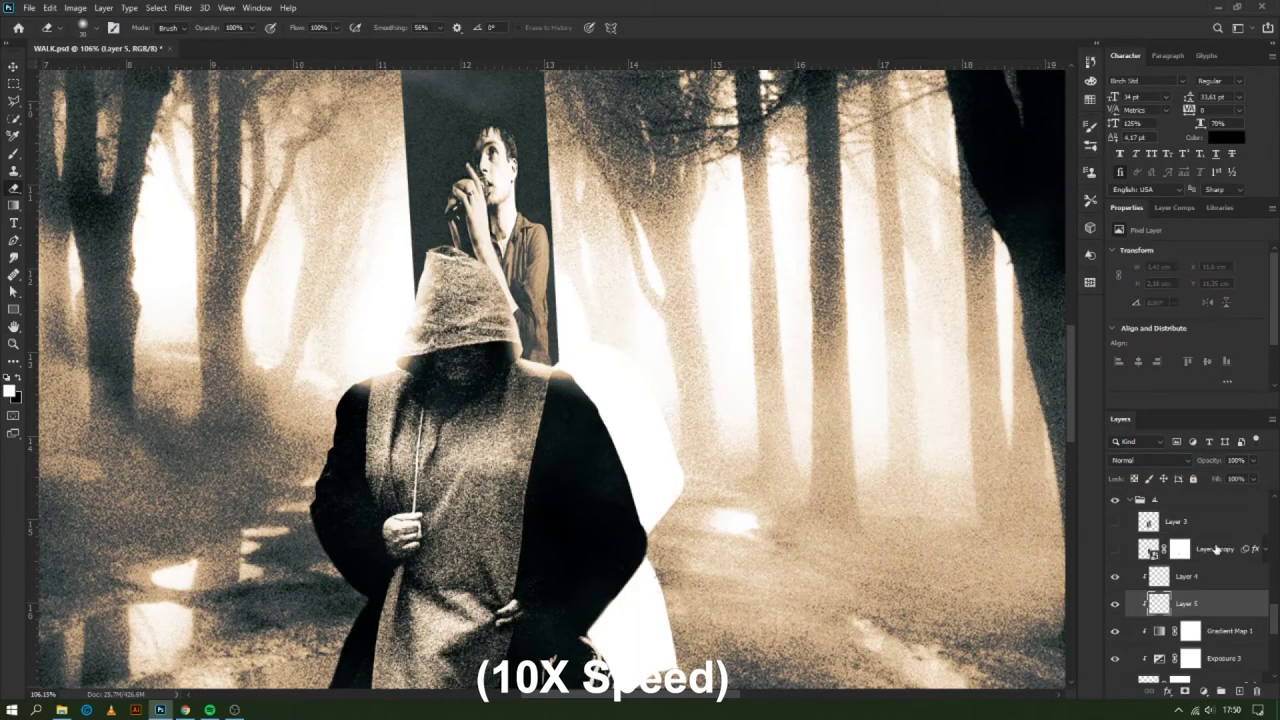
left_click_drag(640, 400, 640, 600)
key("v")
key("ctrl+0")
Create Layer 6 and brush dark shading onto the monk's robe
scroll(543, 430, "up", 1)
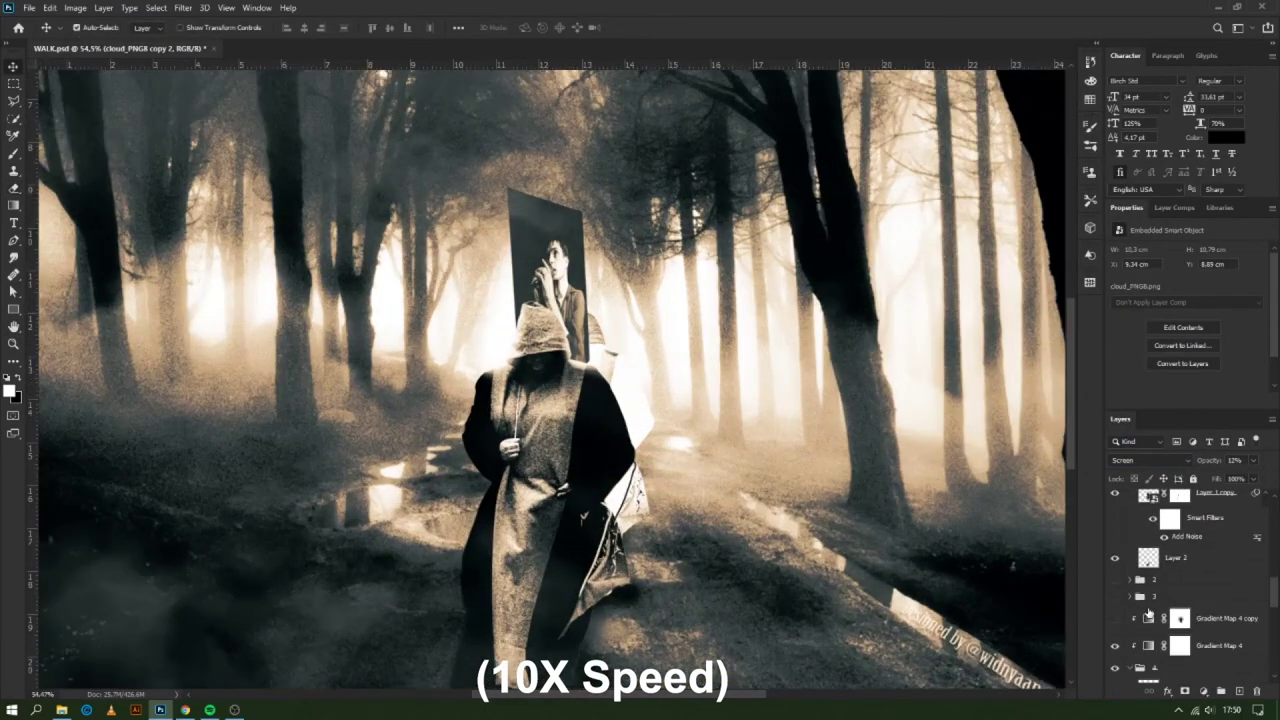
key("ctrl+shift+n")
key("b")
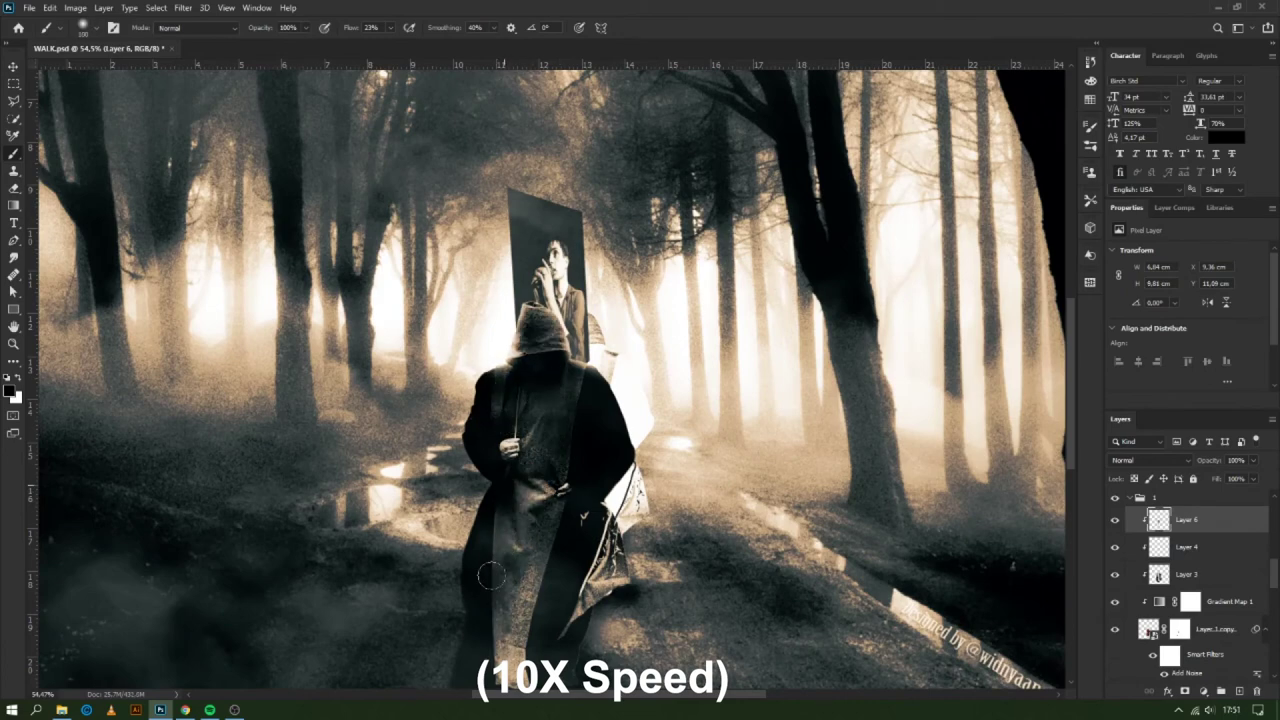
scroll(490, 576, "down", 2)
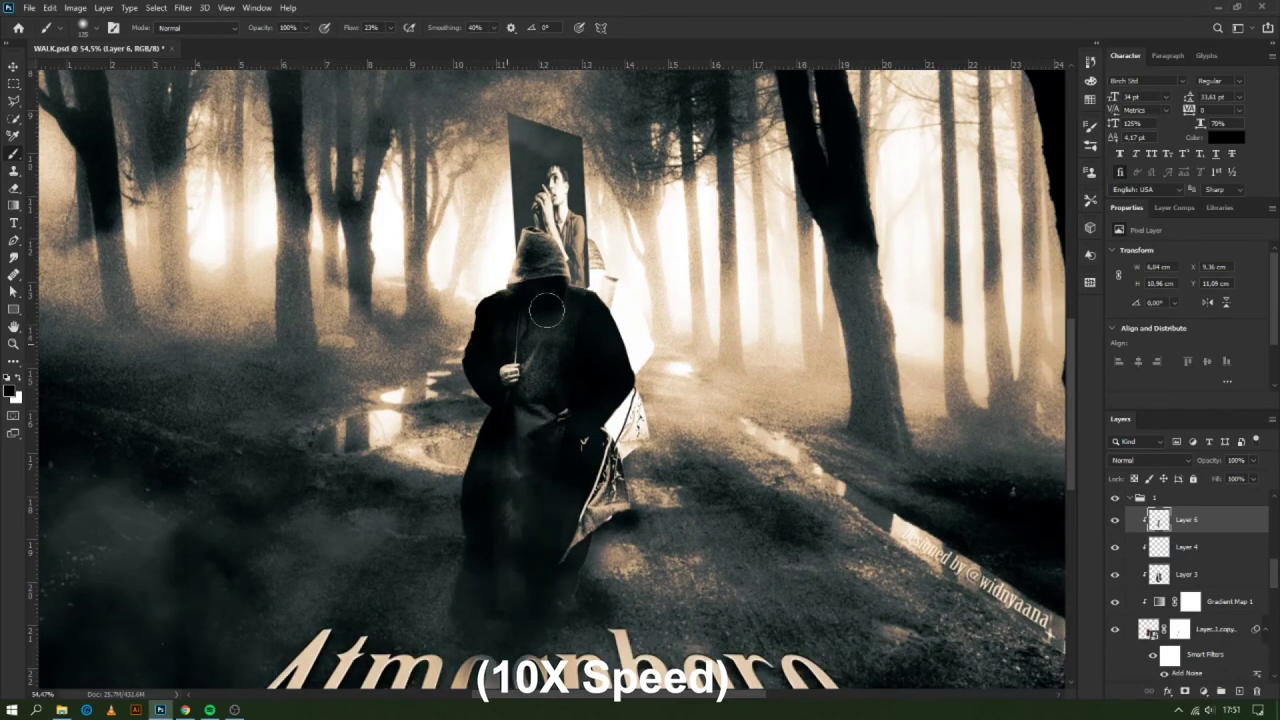
scroll(571, 391, "up", 2)
scroll(523, 451, "up", 2)
Select Layer 1 copy 3 with the Move tool
key("v")
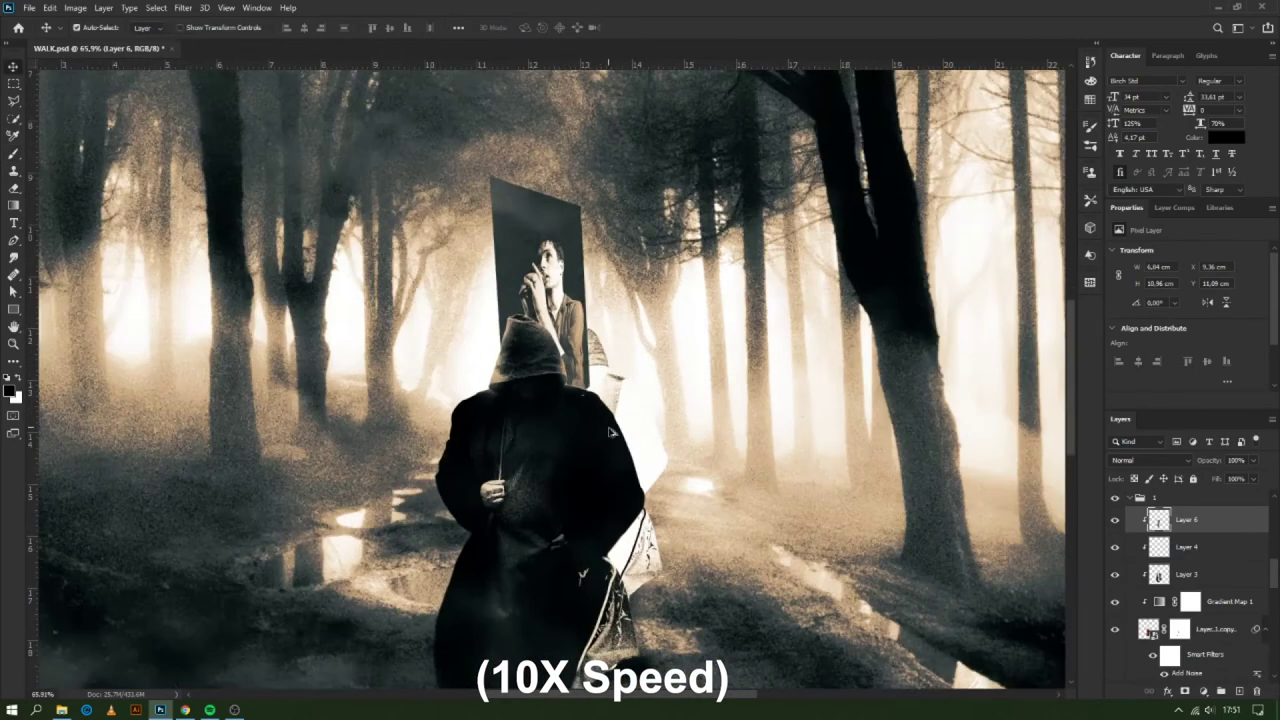
left_click(893, 515)
left_click(660, 590)
Set Layer 1 copy 3 to 30% opacity and add a refined white Inner Shadow
key("3")
double_click(1217, 630)
left_click(808, 300)
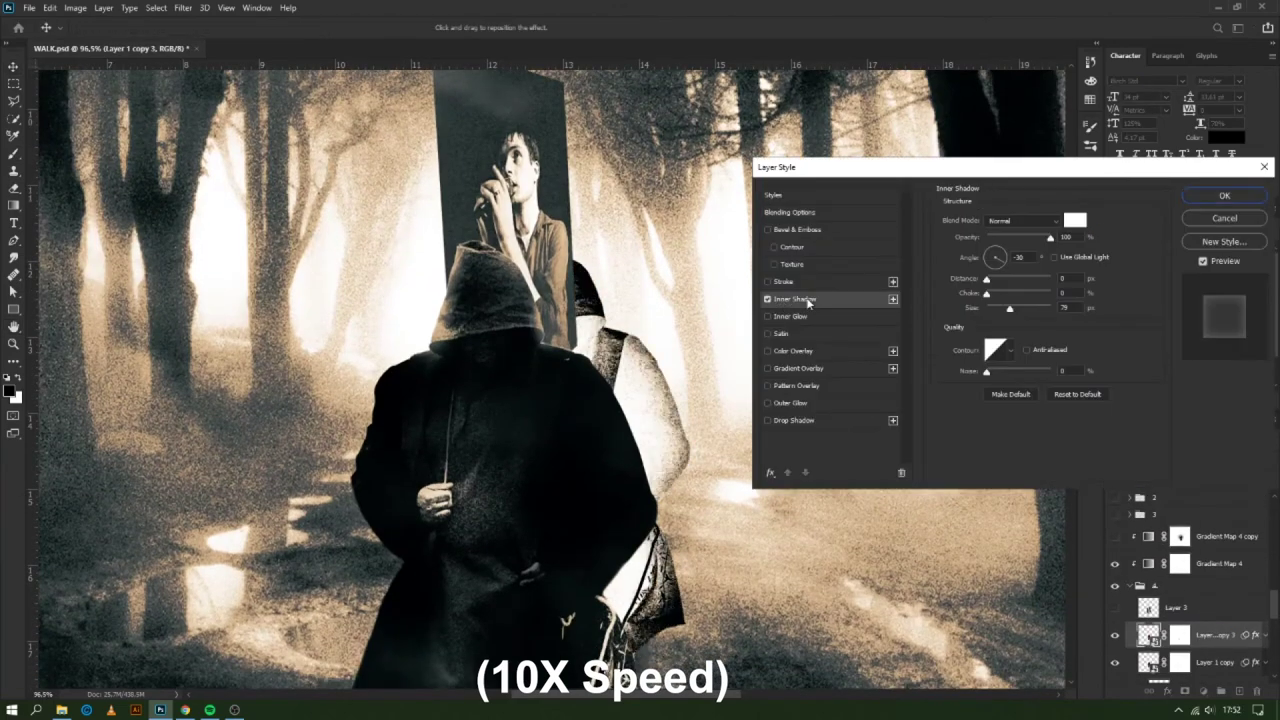
key("Return")
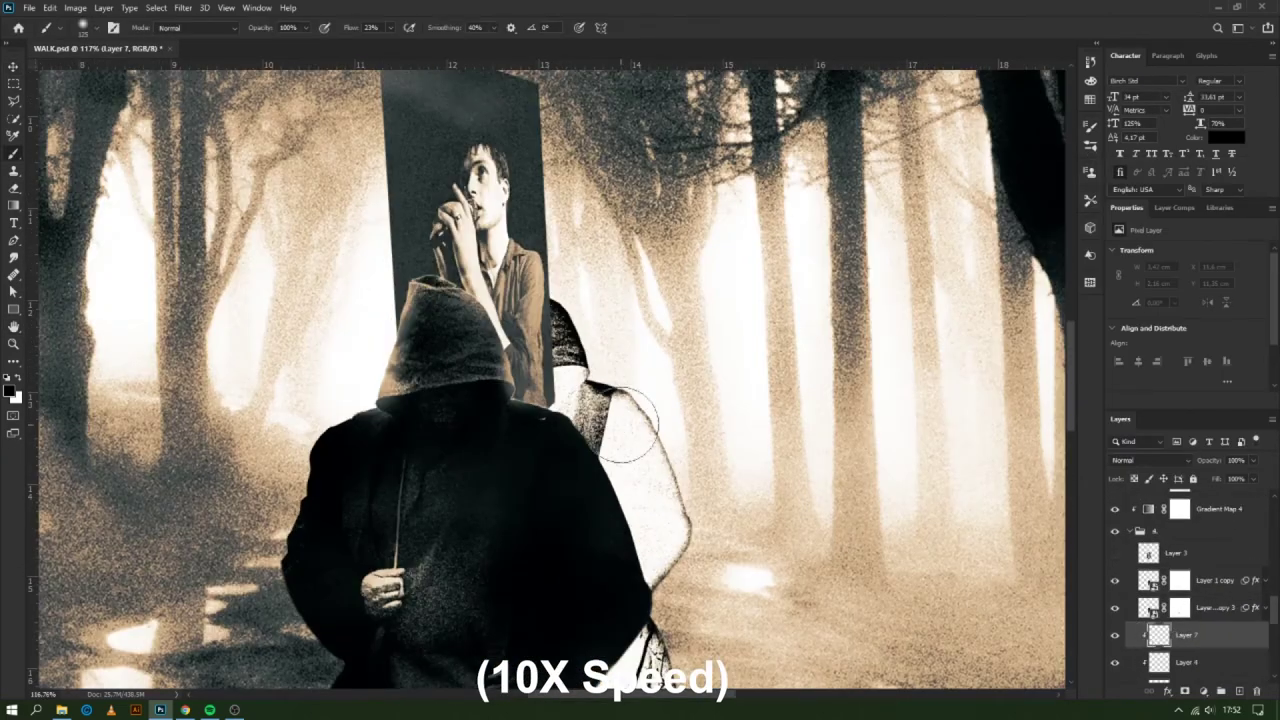
scroll(575, 315, "down", 3)
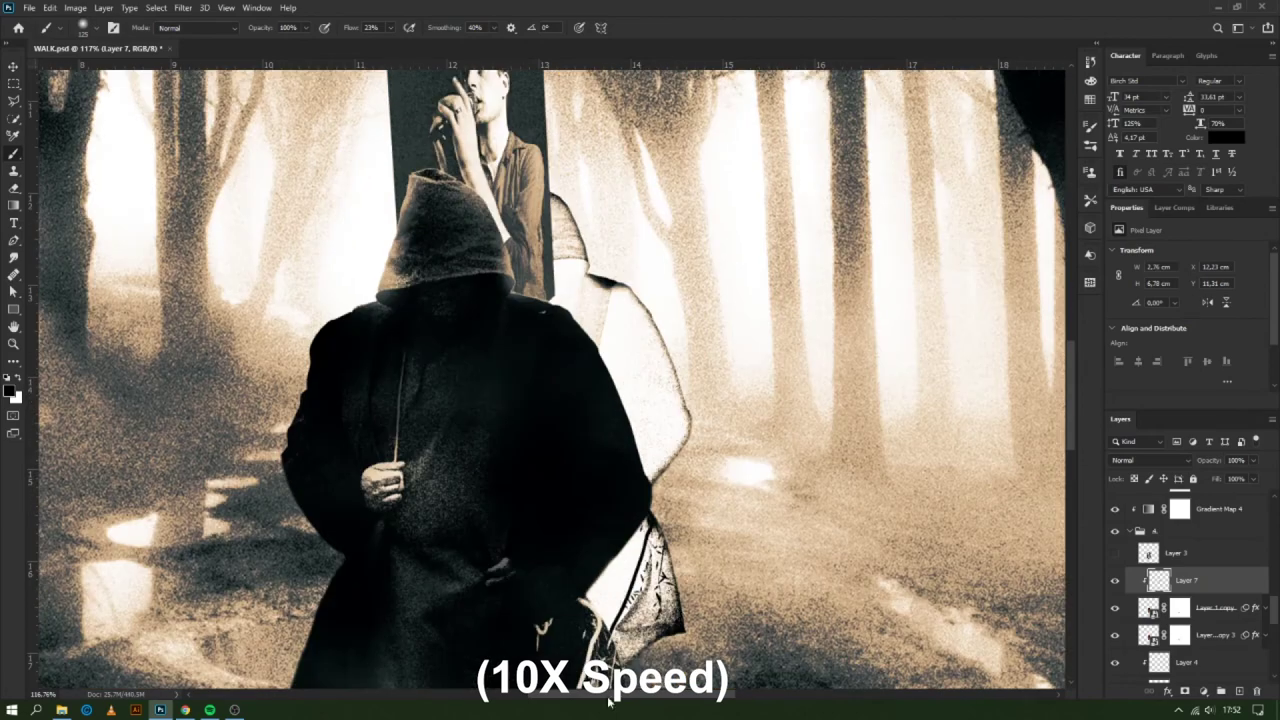
double_click(1215, 635)
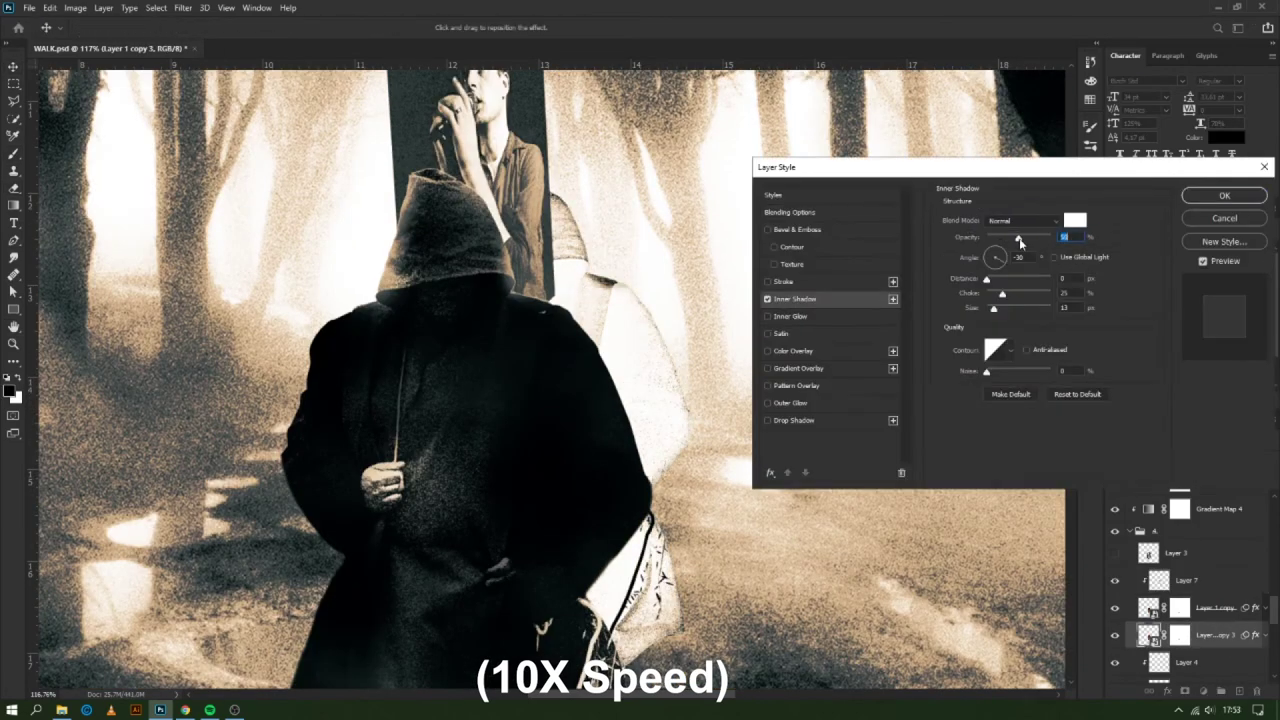
key("Return")
key("ctrl+0")
Duplicate the cloud haze again and place the copy at the cover's bottom-right
key("ctrl+t")
key("Return")
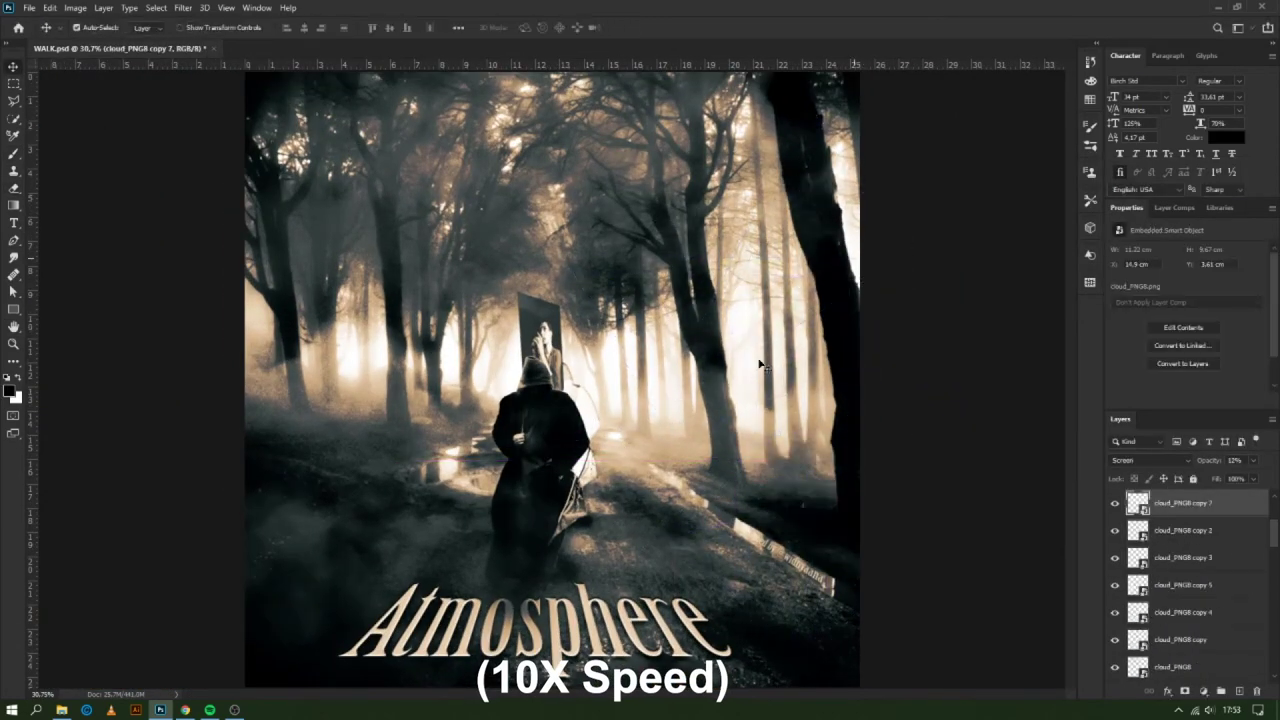
key("ctrl+j")
key("ctrl+t")
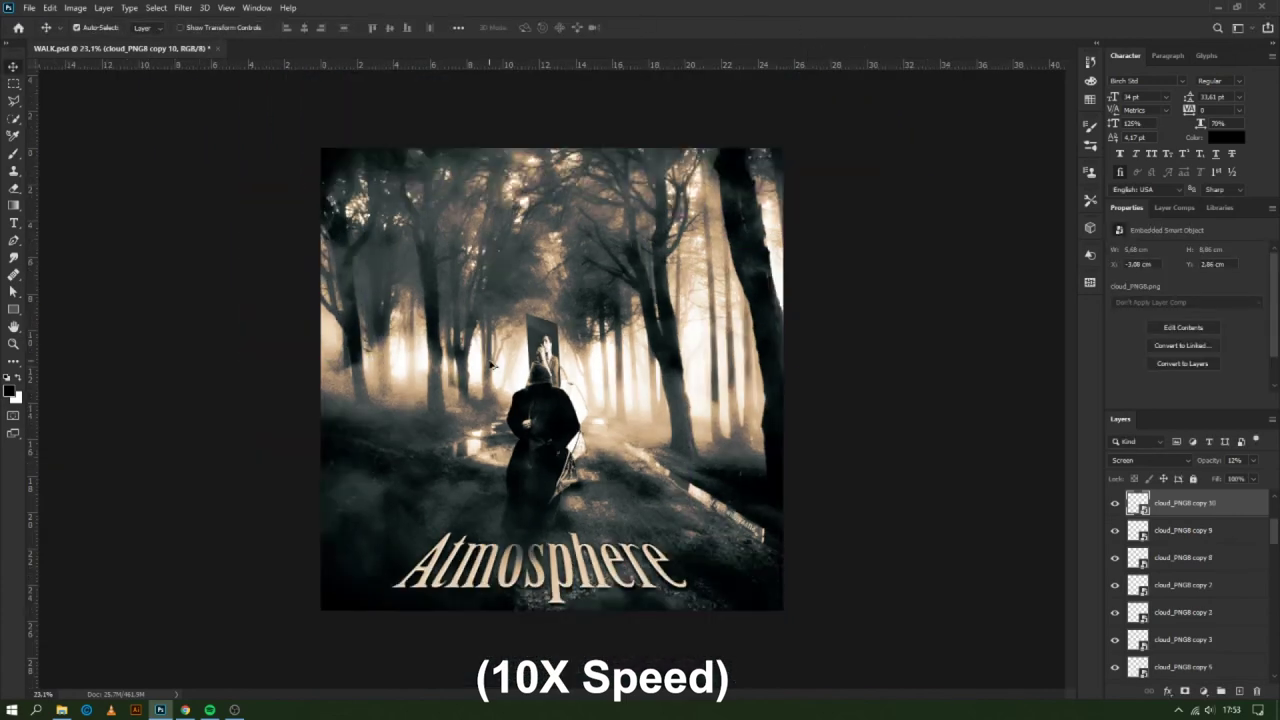
left_click_drag(655, 385, 850, 511)
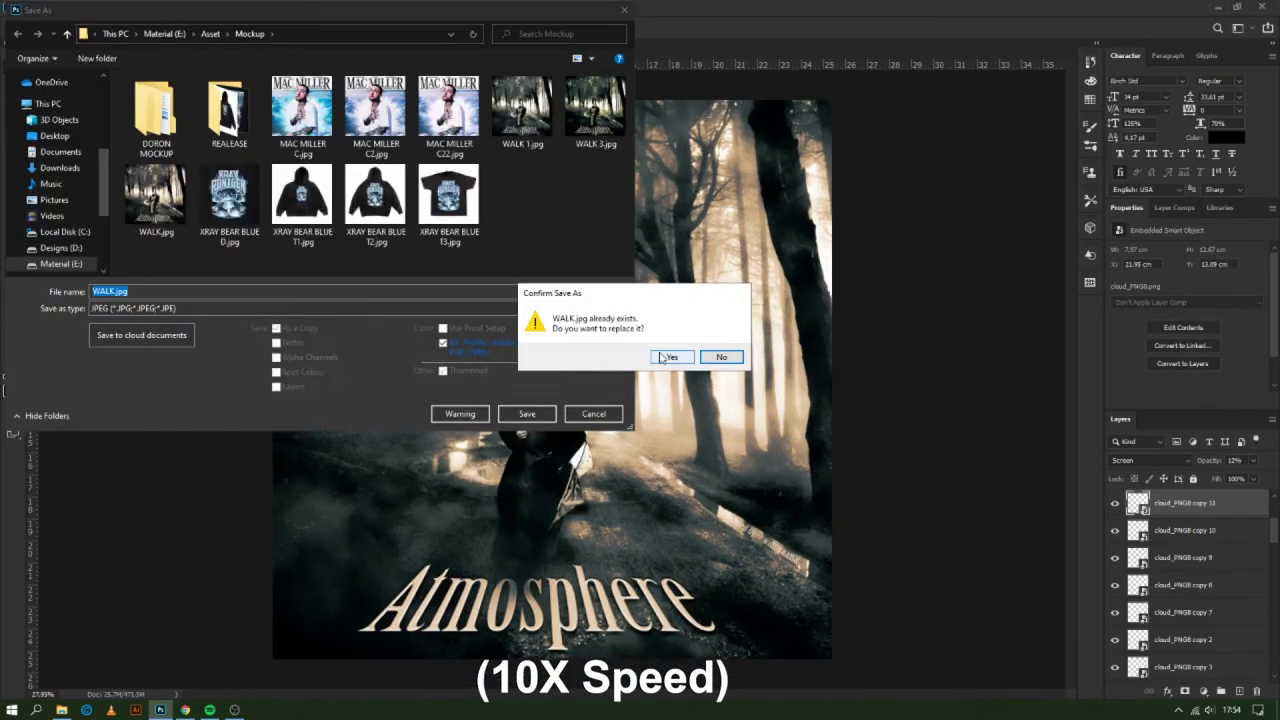